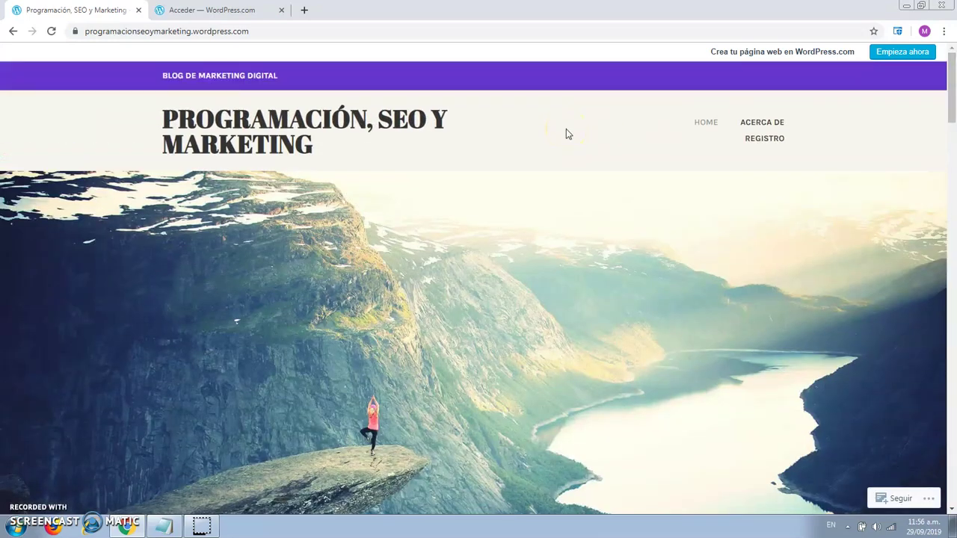
Step: Bring the Notepad notes forward and compare the example URL's domain with the blog address
{"action": "left_click", "coordinate": [578, 128]}
{"action": "left_click", "coordinate": [164, 527]}
{"action": "left_click", "coordinate": [391, 261]}
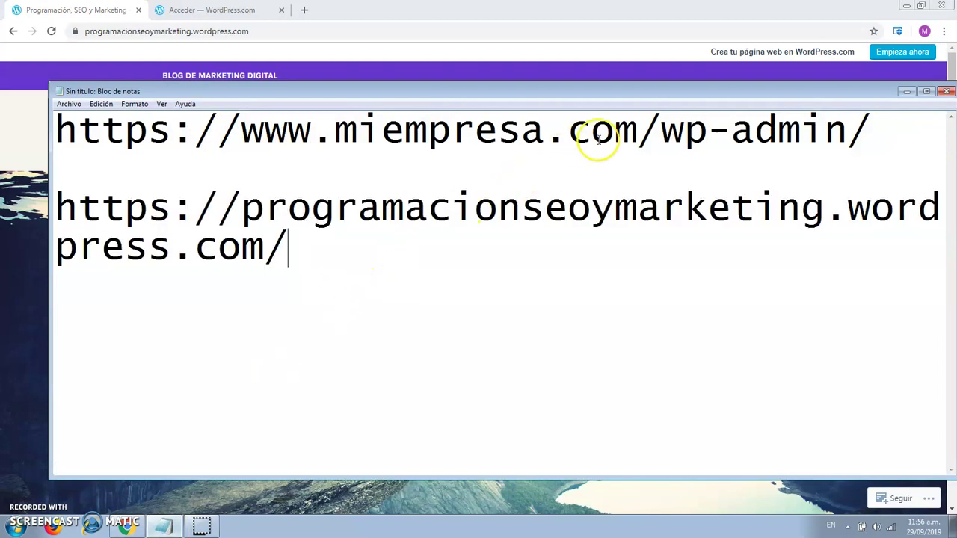
{"action": "left_click_drag", "start_coordinate": [637, 129], "coordinate": [78, 129]}
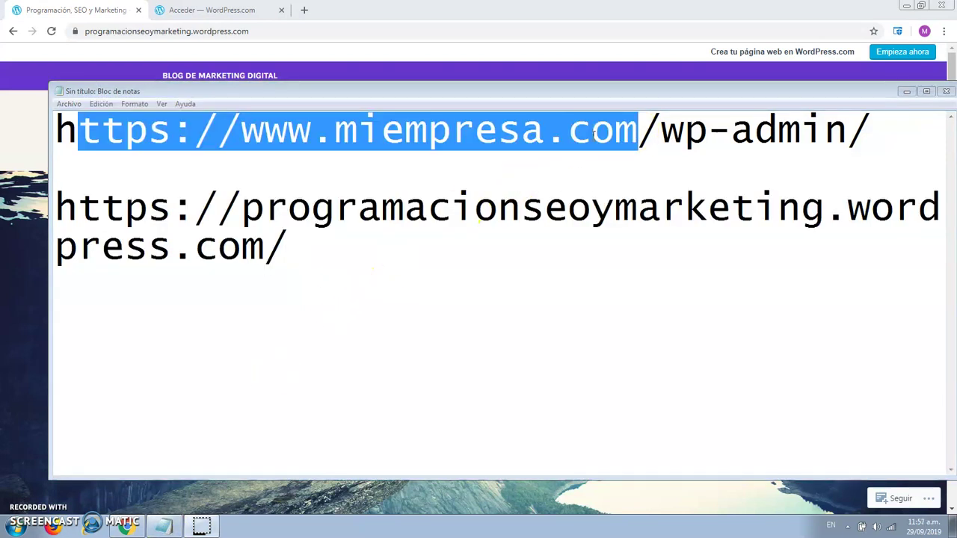
{"action": "left_click", "coordinate": [607, 137]}
{"action": "left_click_drag", "start_coordinate": [635, 132], "coordinate": [57, 133]}
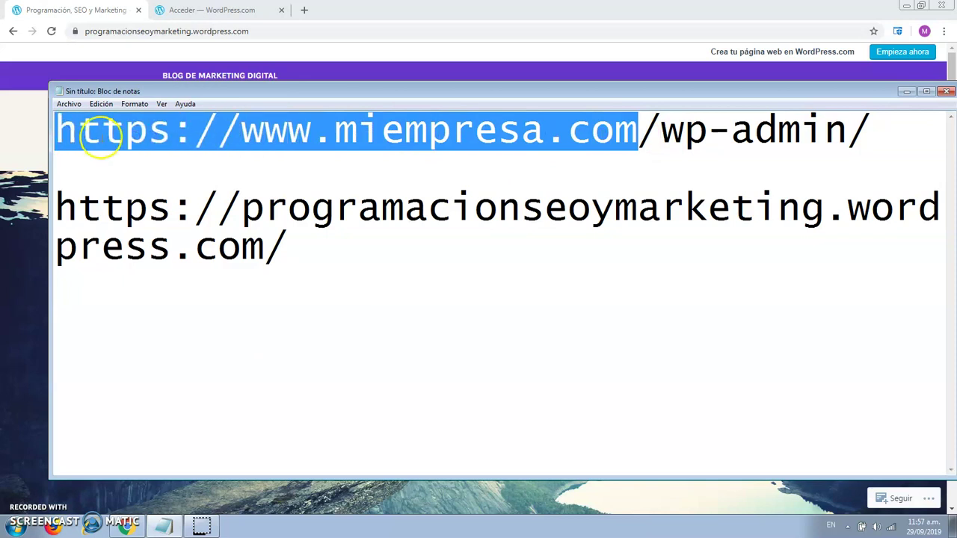
{"action": "left_click", "coordinate": [381, 133]}
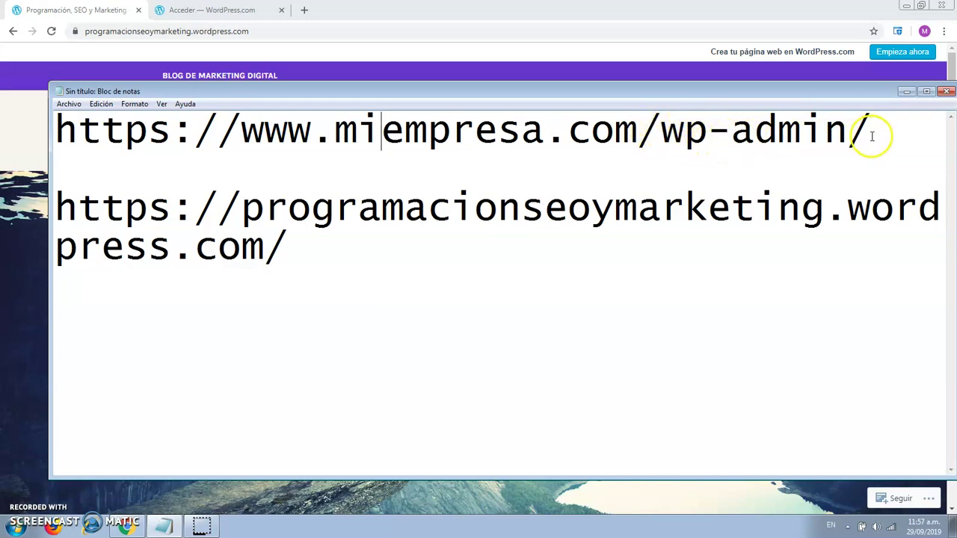
{"action": "left_click_drag", "start_coordinate": [870, 133], "coordinate": [640, 131]}
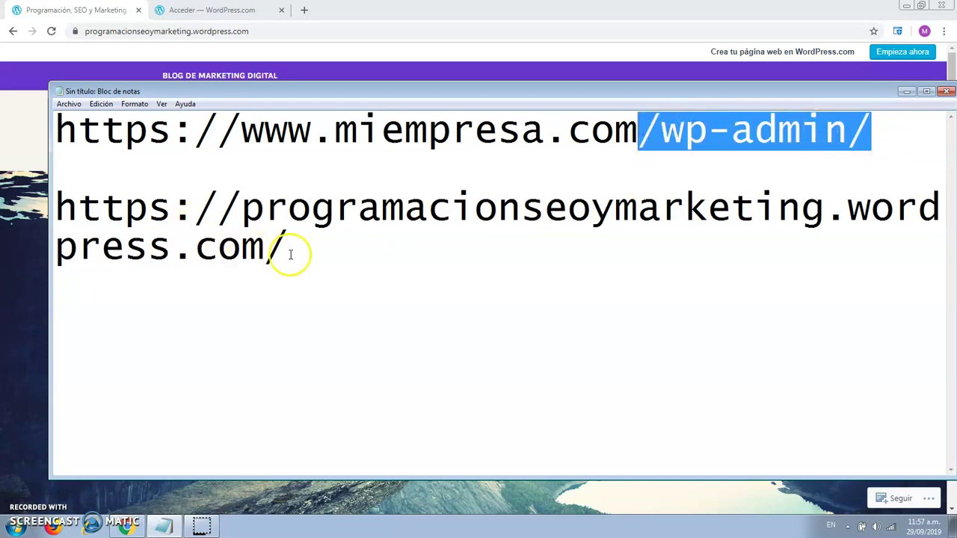
{"action": "left_click_drag", "start_coordinate": [323, 252], "coordinate": [52, 211]}
{"action": "left_click", "coordinate": [309, 241]}
{"action": "left_click_drag", "start_coordinate": [284, 239], "coordinate": [103, 217]}
{"action": "left_click", "coordinate": [351, 227]}
Step: Copy wp-admin/ from the example URL and append it to the blog address
{"action": "left_click_drag", "start_coordinate": [660, 132], "coordinate": [872, 136]}
{"action": "key", "text": "ctrl+c"}
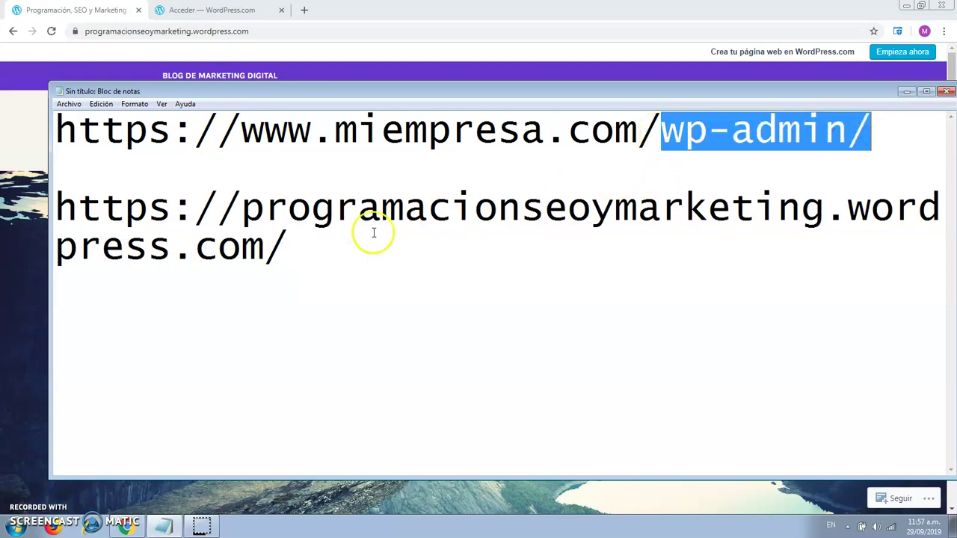
{"action": "left_click", "coordinate": [314, 244]}
{"action": "key", "text": "ctrl+v"}
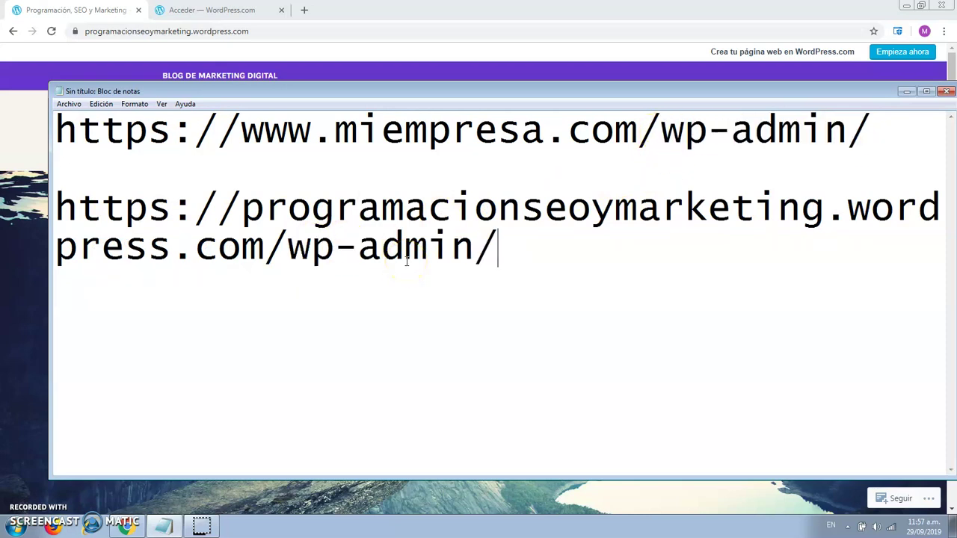
{"action": "left_click_drag", "start_coordinate": [640, 130], "coordinate": [56, 126]}
{"action": "left_click_drag", "start_coordinate": [57, 207], "coordinate": [265, 246]}
{"action": "left_click", "coordinate": [514, 263]}
Step: Log in on the WordPress.com Acceder page with the site's username and account password
{"action": "left_click", "coordinate": [213, 9]}
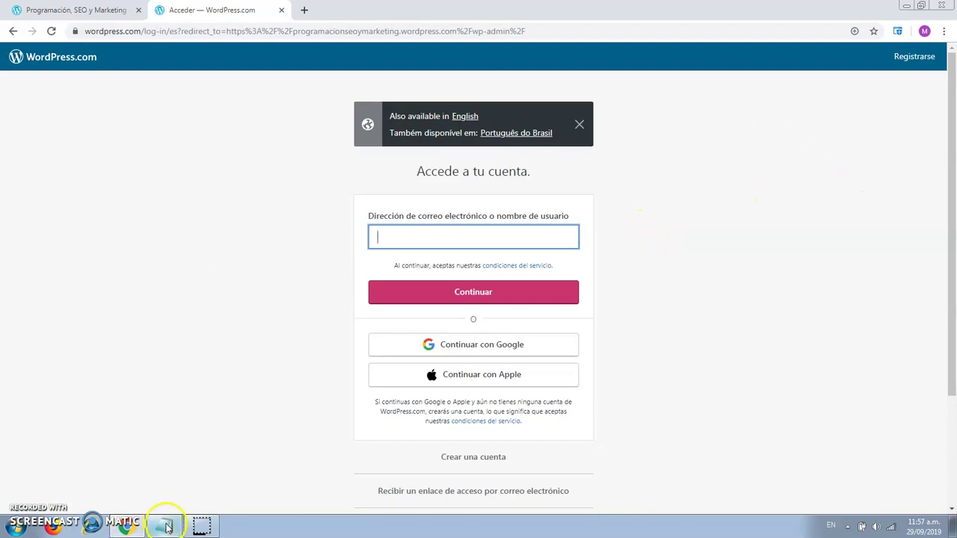
{"action": "mouse_move", "coordinate": [166, 527]}
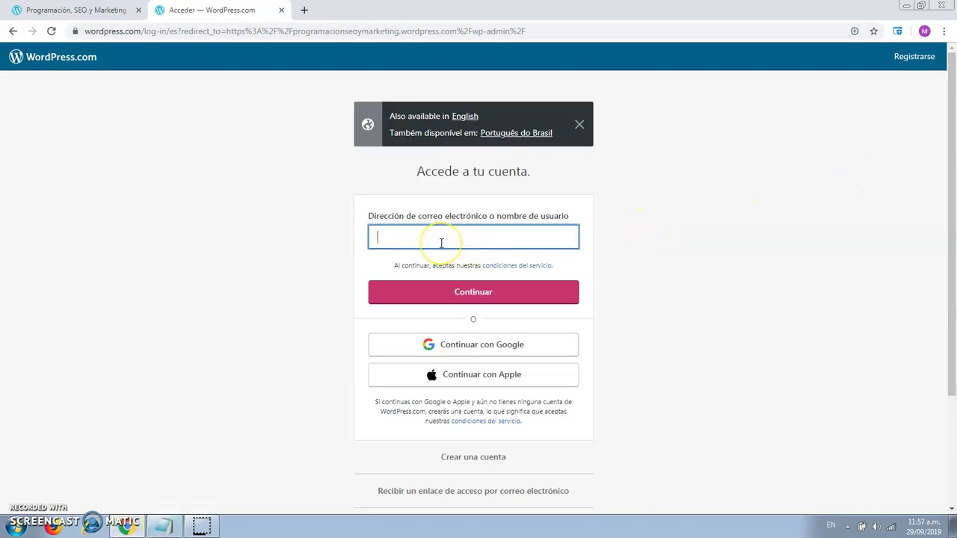
{"action": "type", "text": "programacion"}
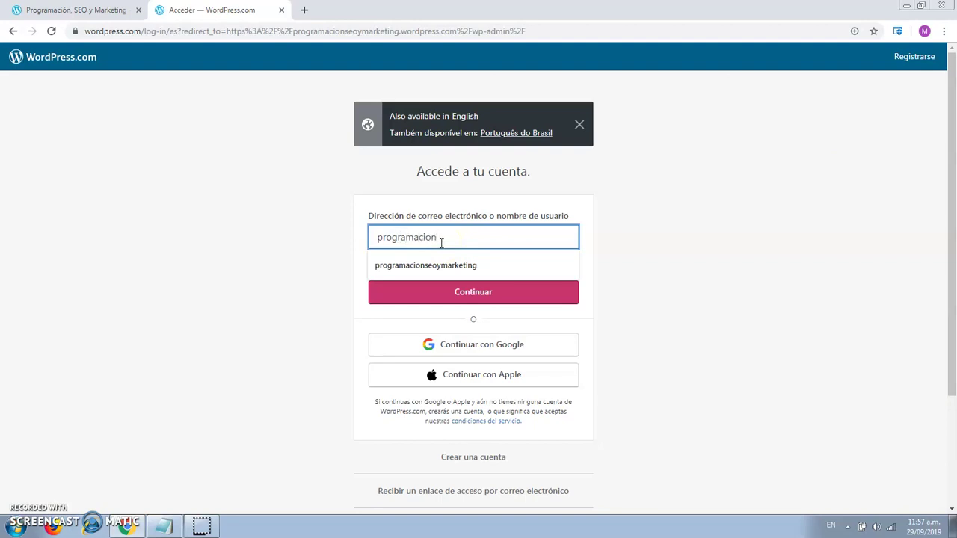
{"action": "type", "text": "seoymarketing"}
{"action": "left_click", "coordinate": [447, 258]}
{"action": "left_click", "coordinate": [553, 292]}
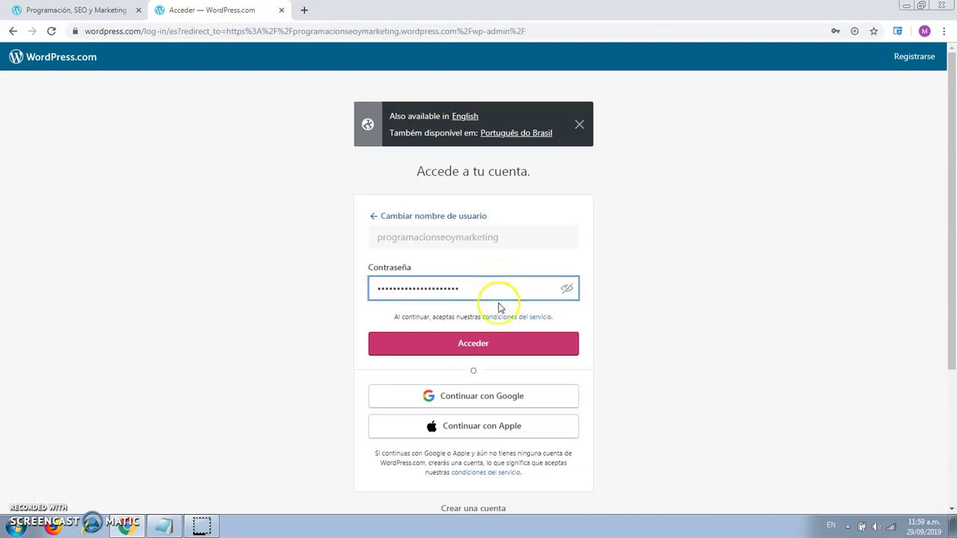
{"action": "left_click", "coordinate": [519, 342]}
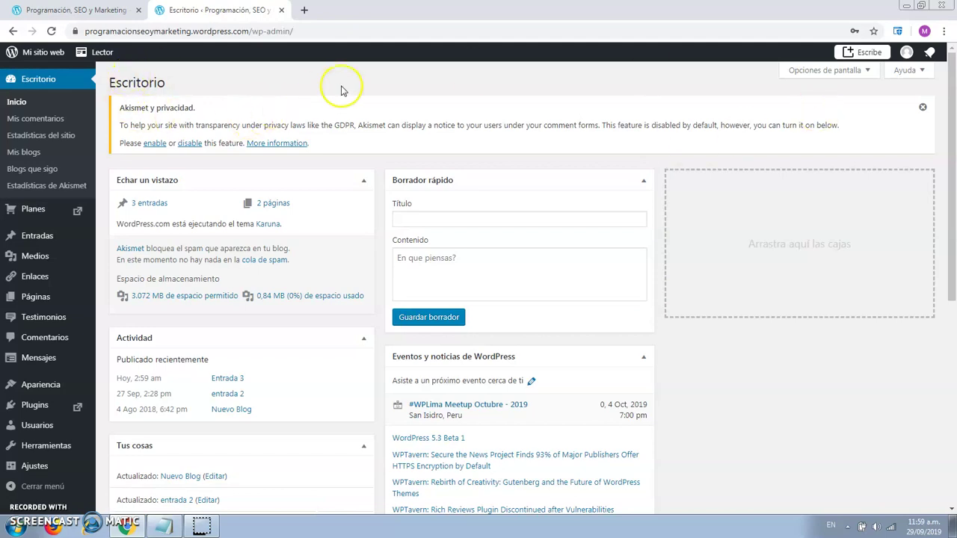
Step: Open Páginas, check the live blog's menu, and return to the Acerca de and Registro list
{"action": "mouse_move", "coordinate": [41, 299]}
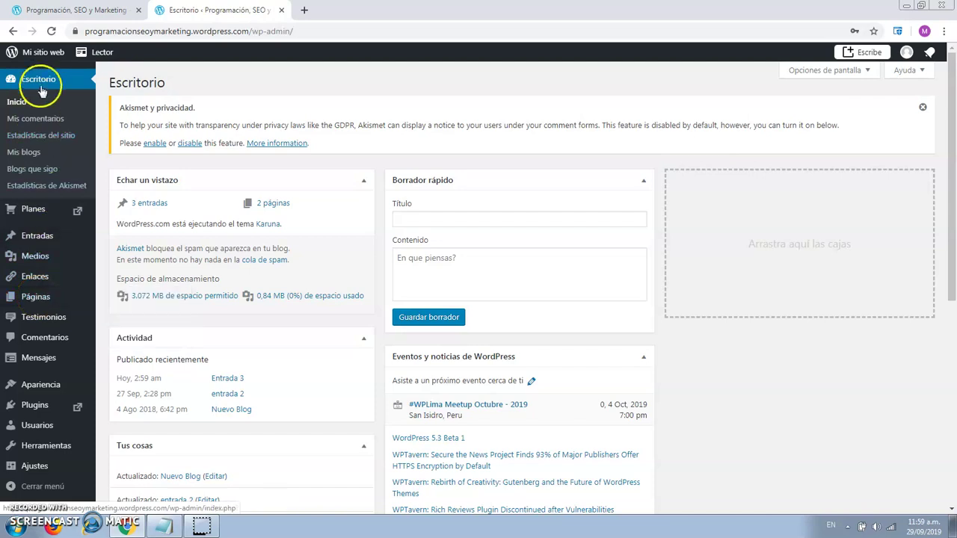
{"action": "left_click", "coordinate": [39, 298]}
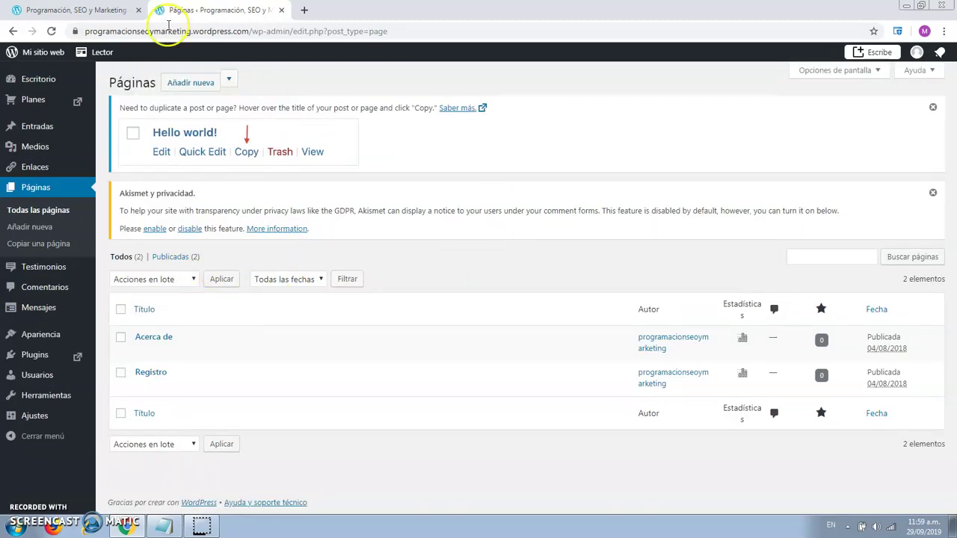
{"action": "left_click", "coordinate": [94, 8]}
{"action": "left_click_drag", "start_coordinate": [94, 8], "coordinate": [436, 37]}
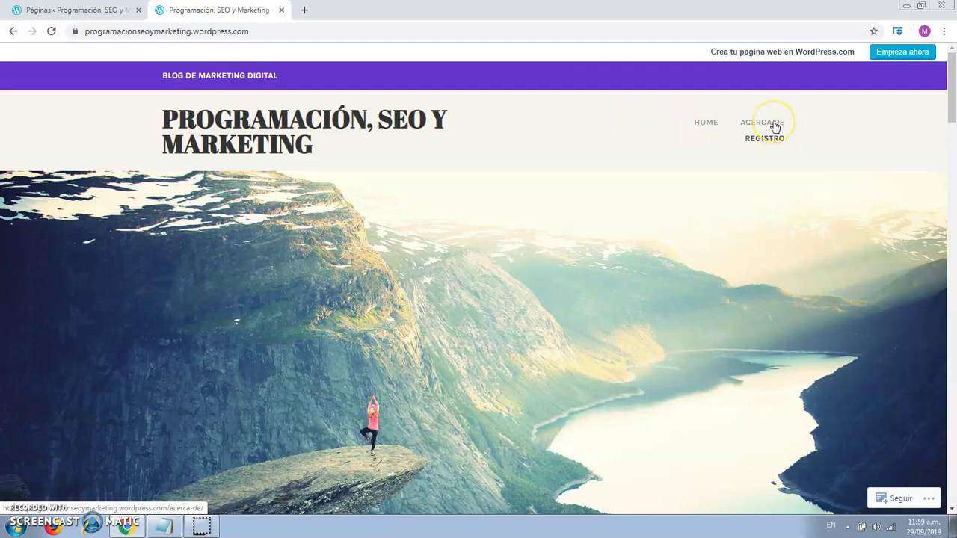
{"action": "left_click", "coordinate": [97, 9]}
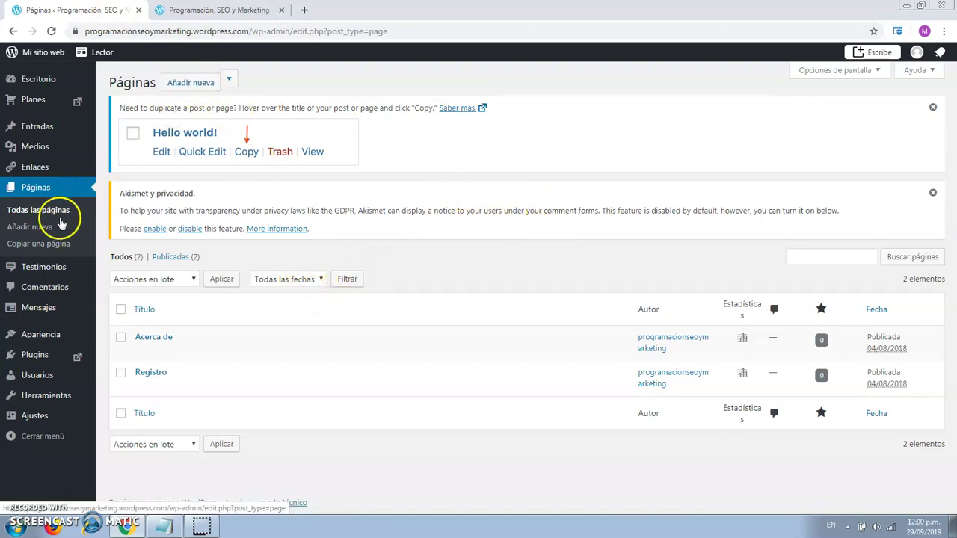
Step: Start a new page in the block editor
{"action": "left_click", "coordinate": [229, 79]}
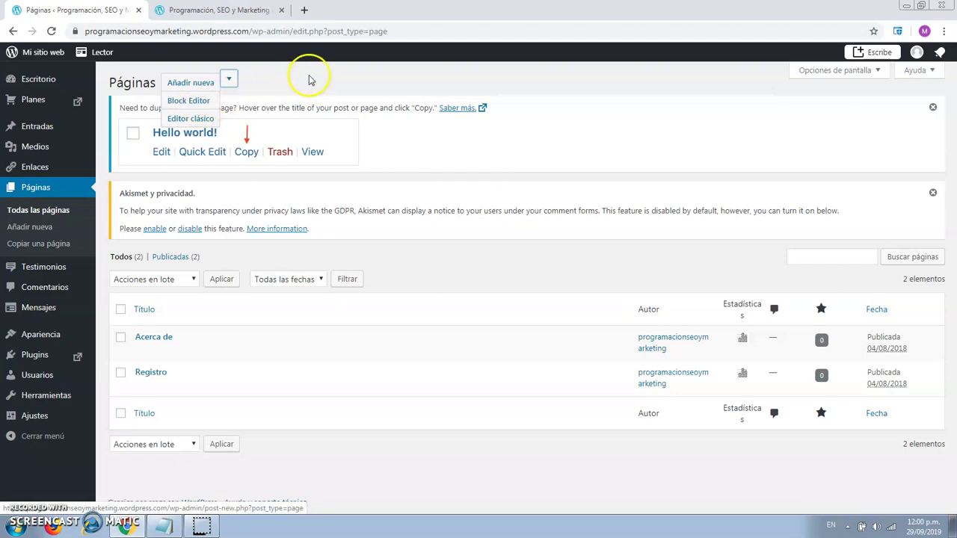
{"action": "left_click", "coordinate": [47, 232]}
{"action": "left_click", "coordinate": [327, 181]}
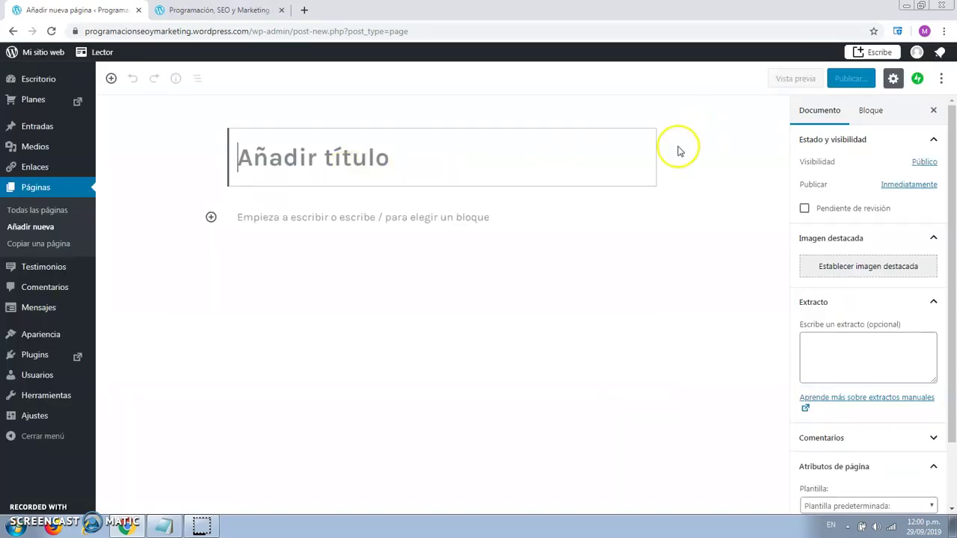
Step: Close the ⋮ options menu, show the Documento settings, and focus the Añadir título field
{"action": "left_click", "coordinate": [893, 79]}
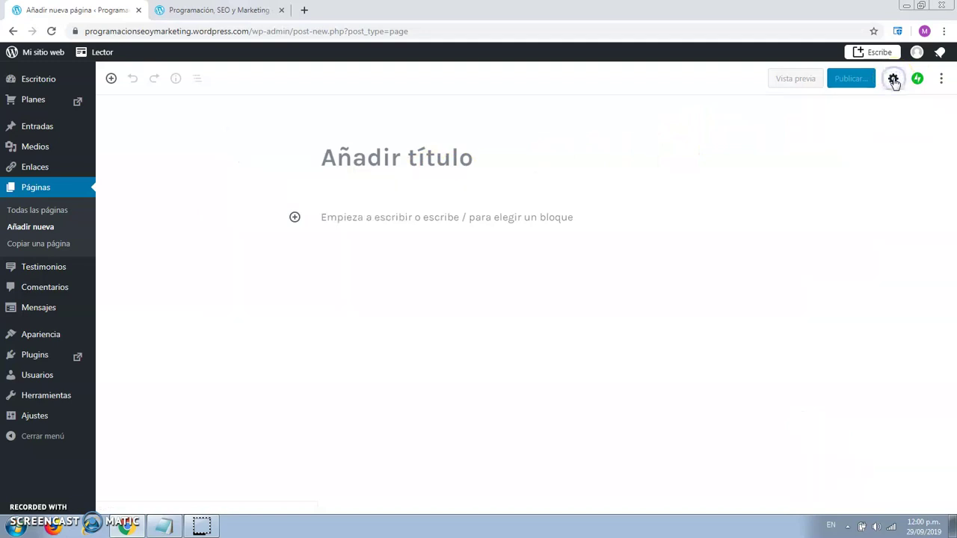
{"action": "left_click", "coordinate": [894, 79]}
{"action": "left_click", "coordinate": [877, 112]}
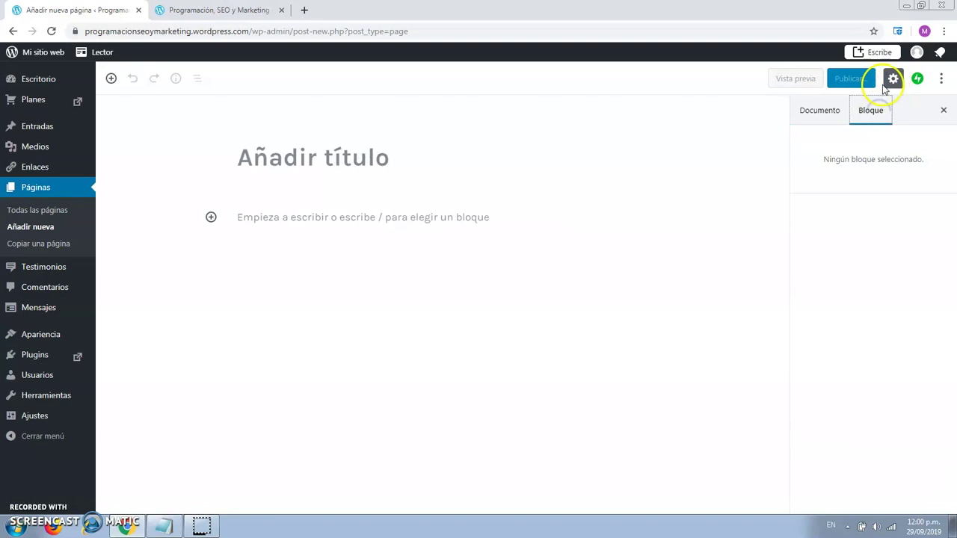
{"action": "left_click", "coordinate": [943, 80]}
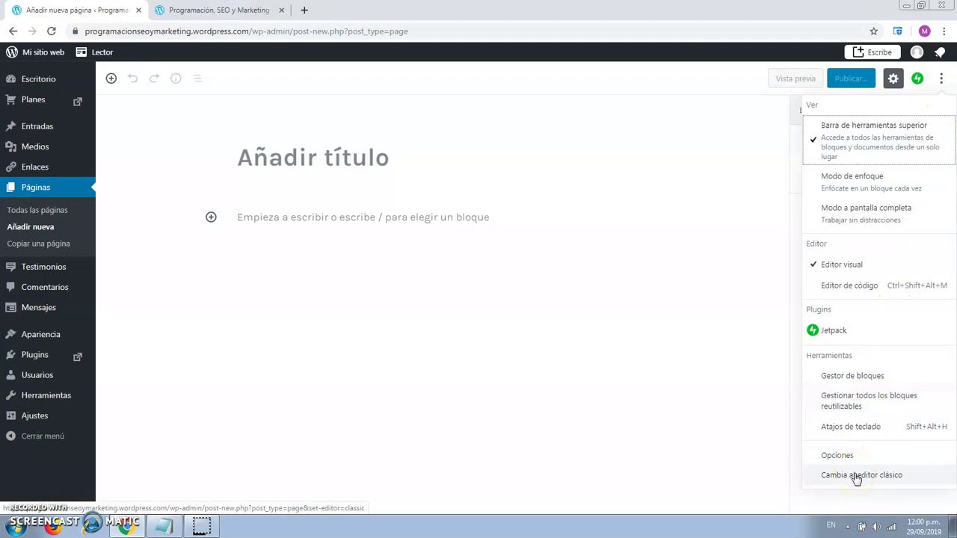
{"action": "left_click", "coordinate": [943, 80]}
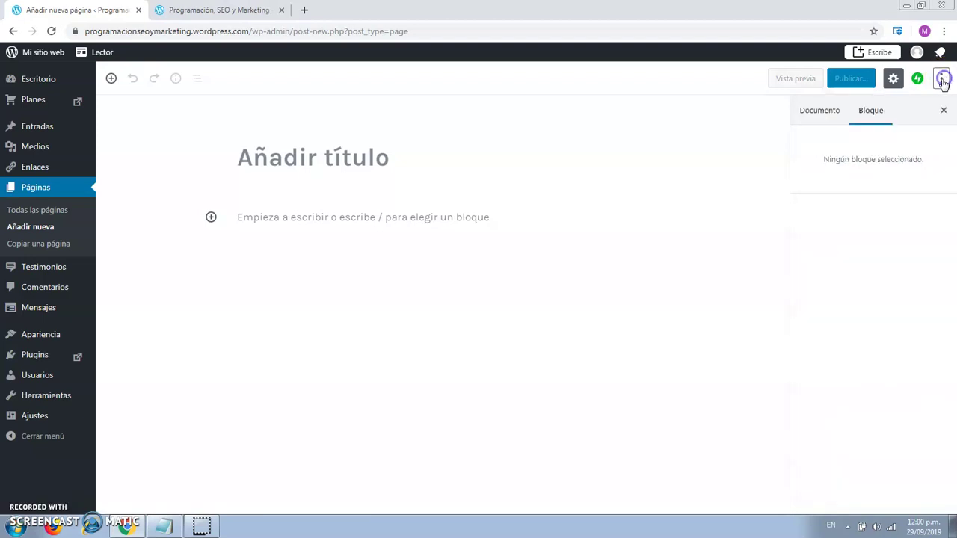
{"action": "left_click", "coordinate": [812, 111]}
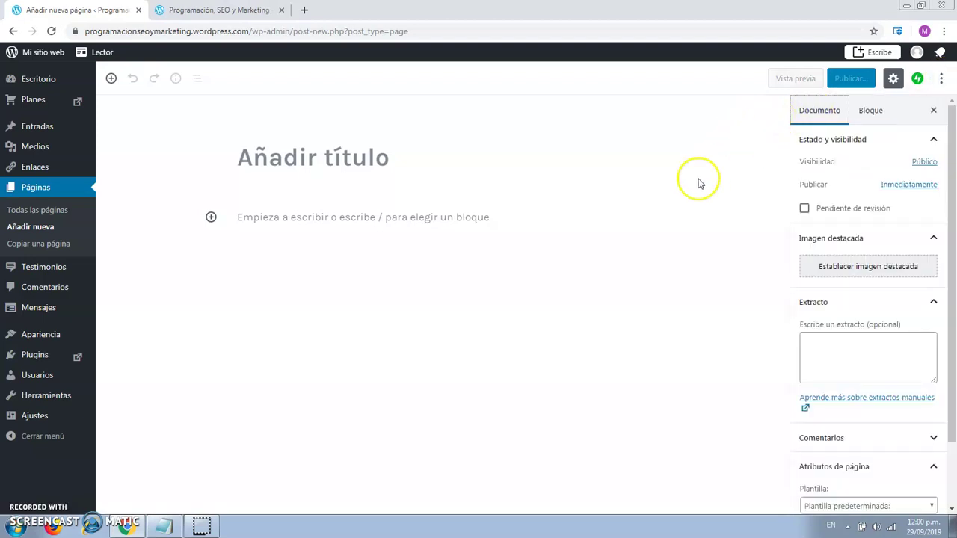
{"action": "left_click", "coordinate": [337, 159]}
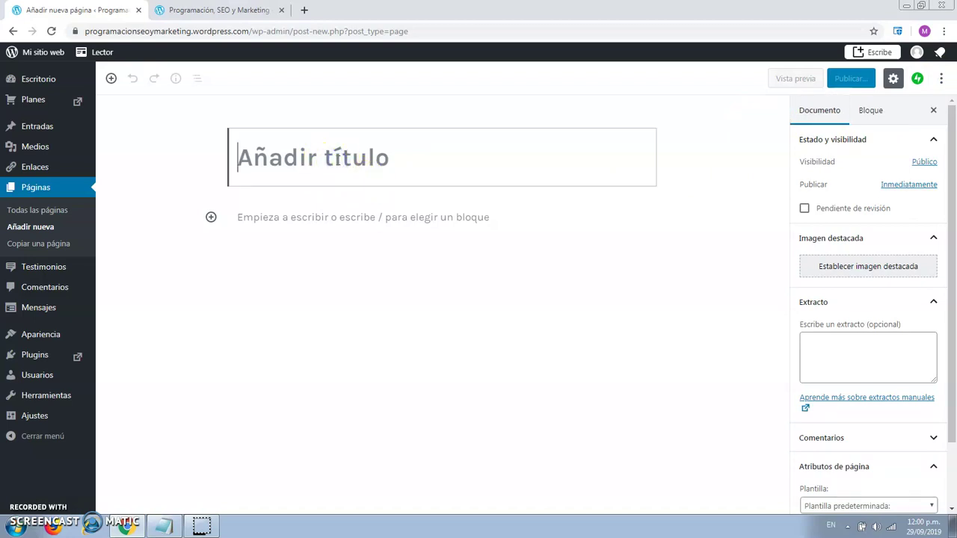
Step: Title the page 'Marketing Digital', add paragraph 'Marketing Digital y Redes Sociales.', then an empty block
{"action": "type", "text": "Mar"}
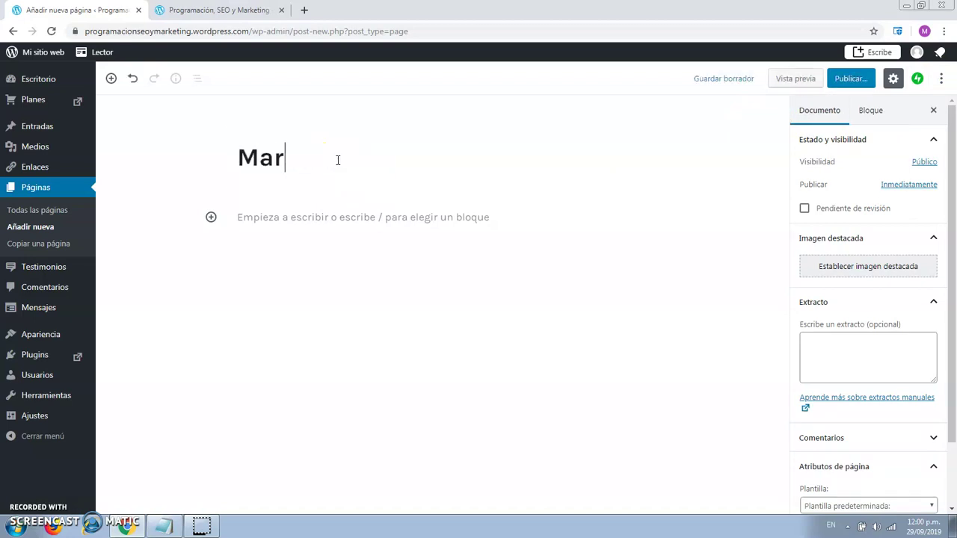
{"action": "type", "text": "keting Digital"}
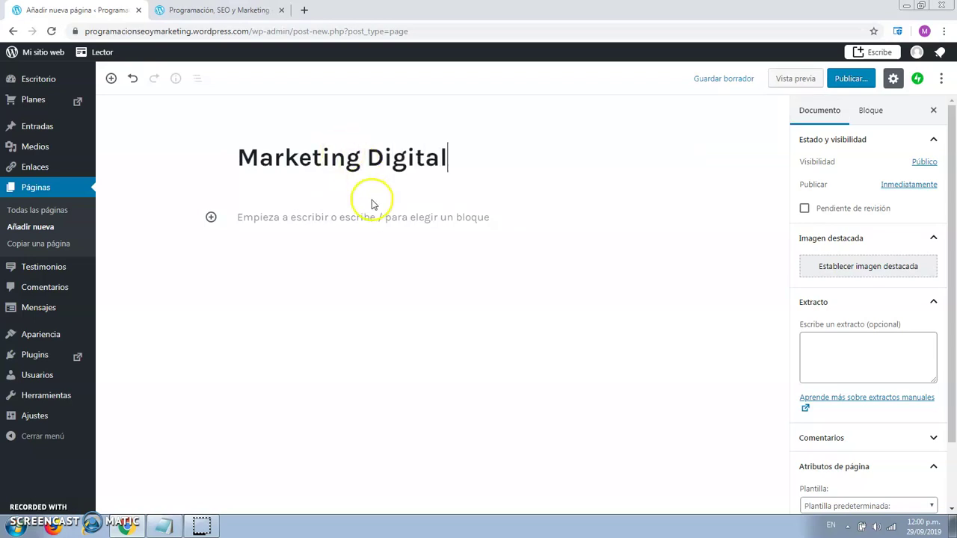
{"action": "left_click", "coordinate": [379, 220]}
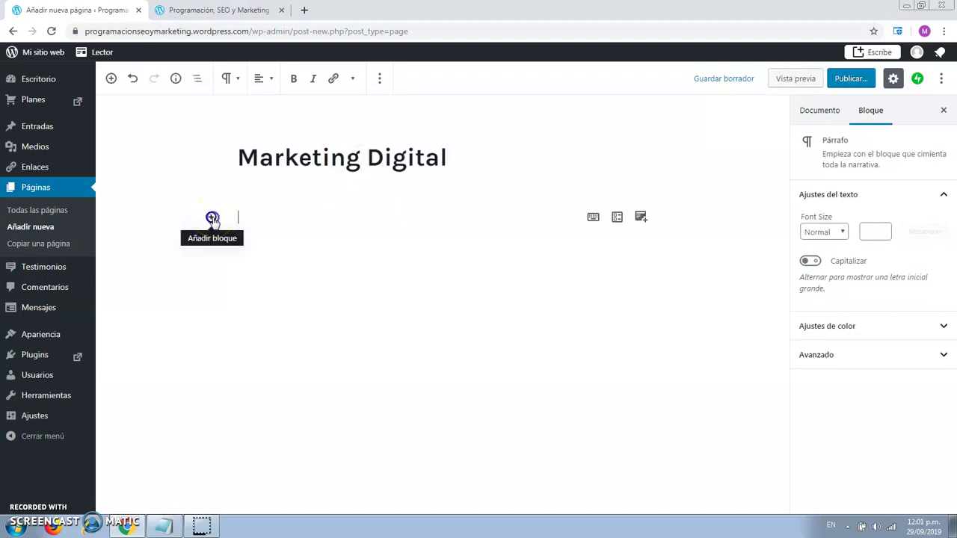
{"action": "left_click", "coordinate": [210, 218]}
{"action": "left_click", "coordinate": [249, 316]}
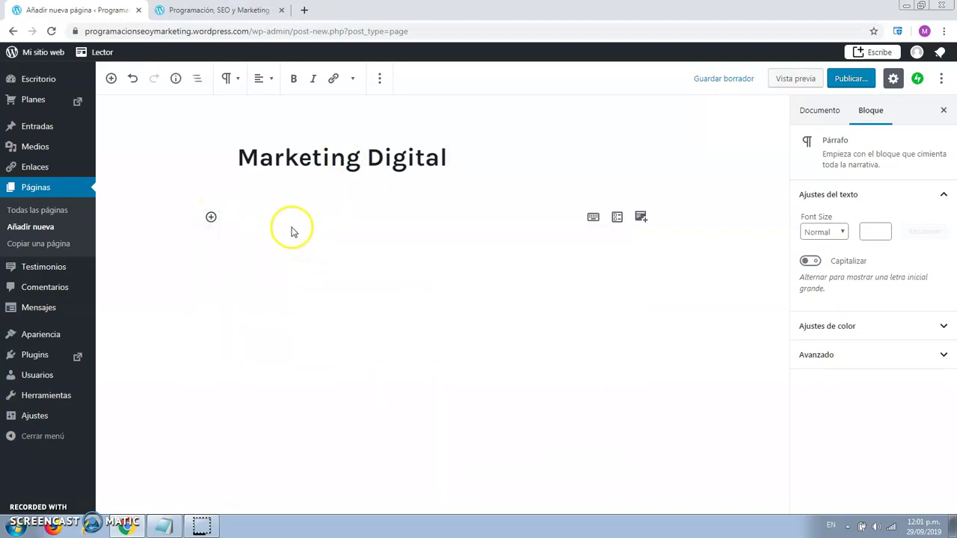
{"action": "type", "text": "Ma"}
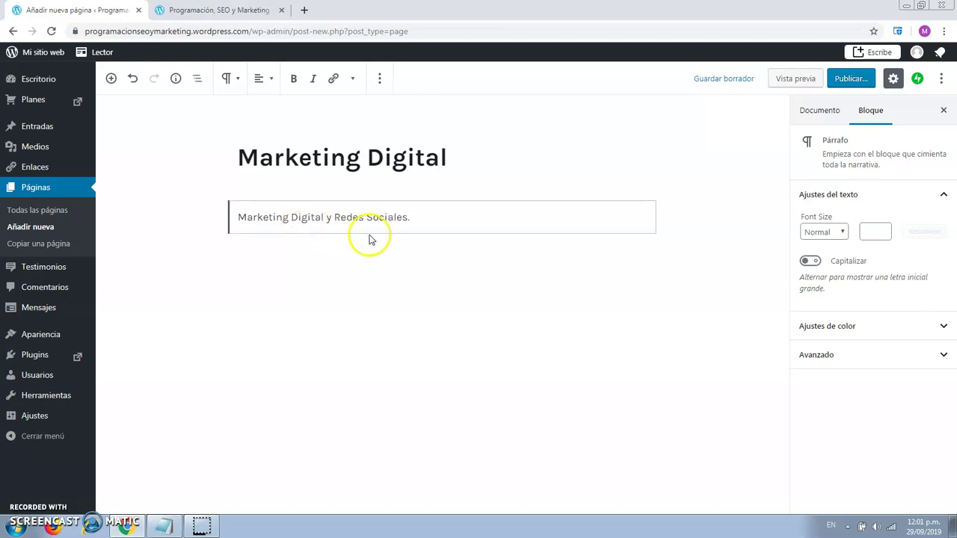
{"action": "left_click", "coordinate": [336, 261]}
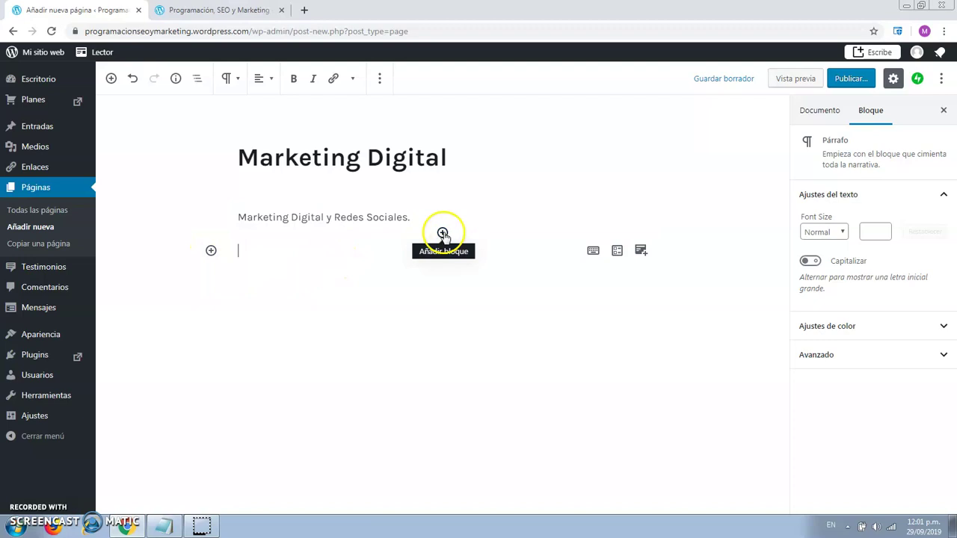
Step: Insert banco-de-imagenes-para-disenadores.png from the media library as an Image block
{"action": "left_click", "coordinate": [212, 252]}
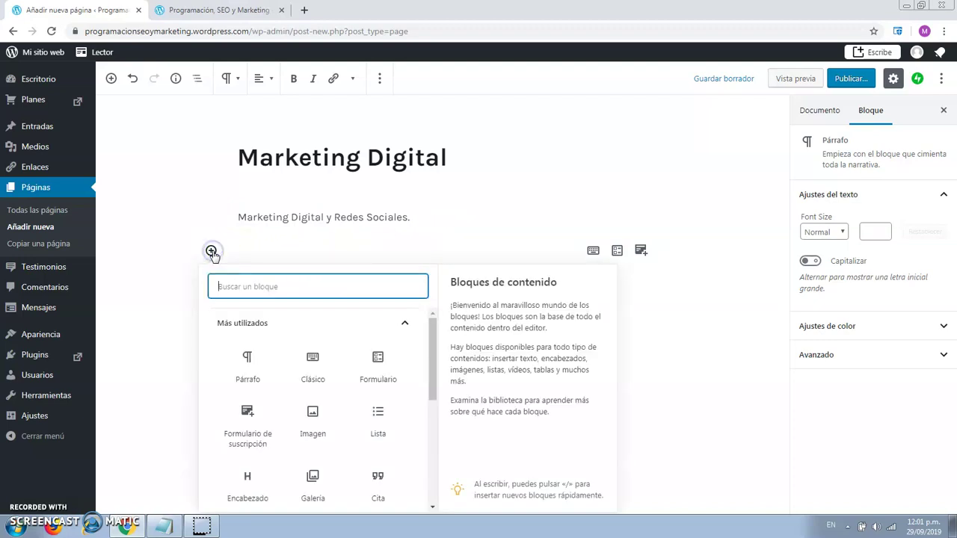
{"action": "scroll", "coordinate": [403, 358], "scroll_direction": "down", "scroll_amount": 1}
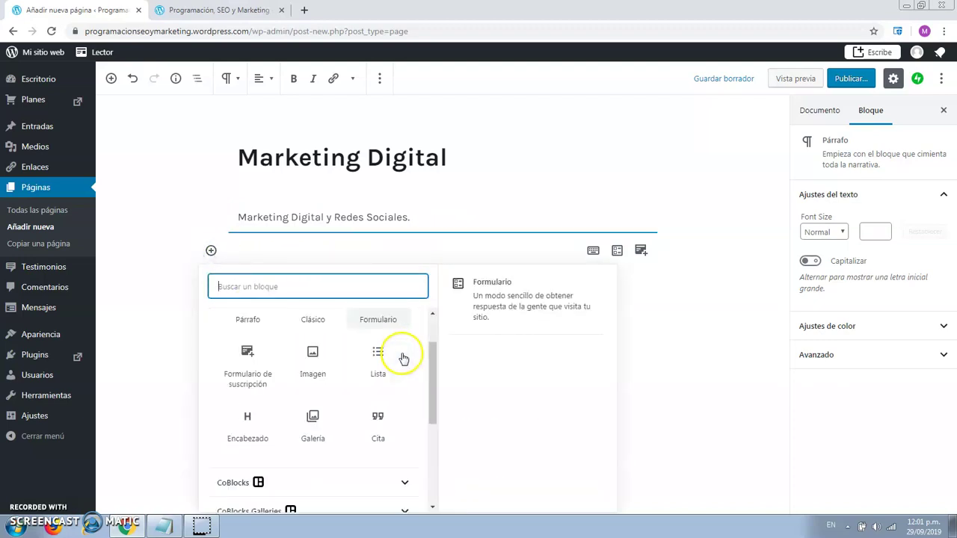
{"action": "left_click", "coordinate": [314, 368]}
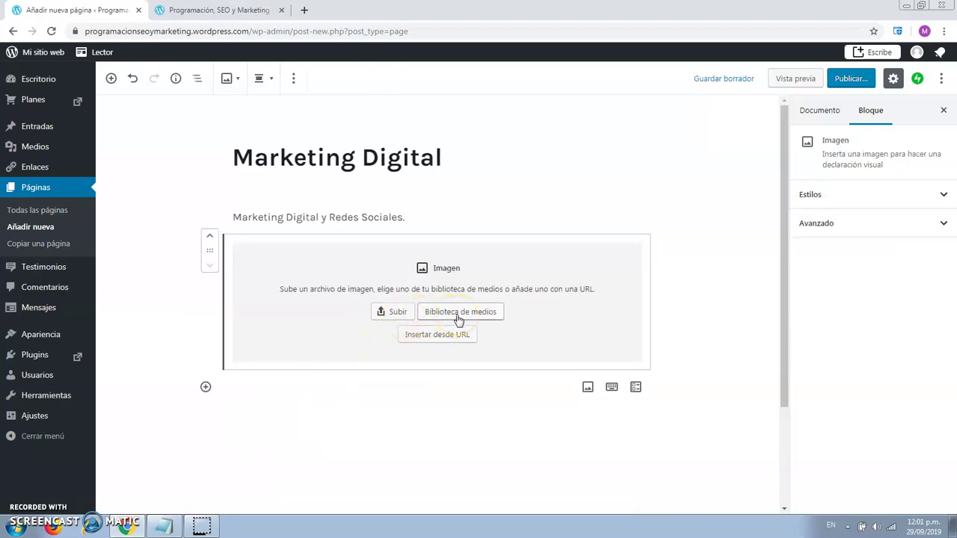
{"action": "left_click", "coordinate": [395, 313]}
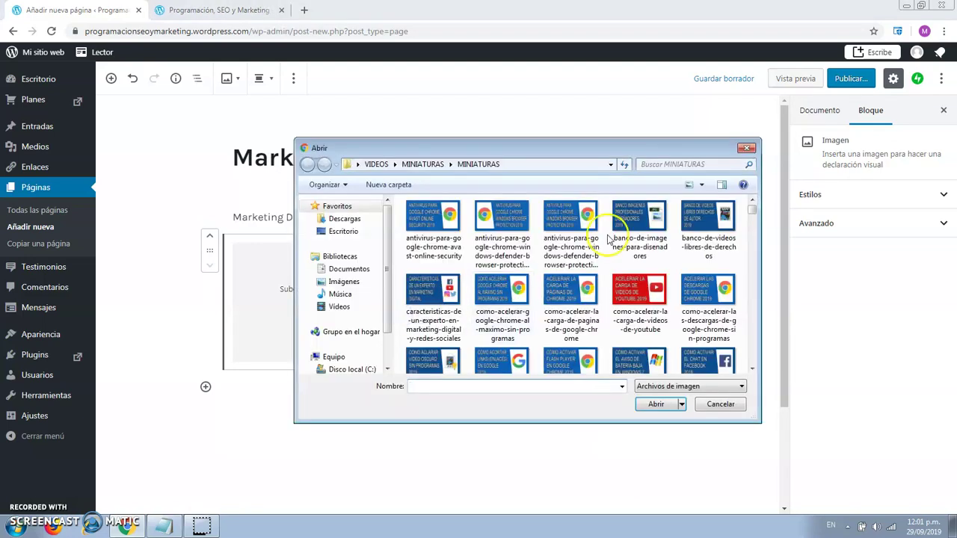
{"action": "left_click", "coordinate": [745, 147]}
{"action": "left_click", "coordinate": [486, 312]}
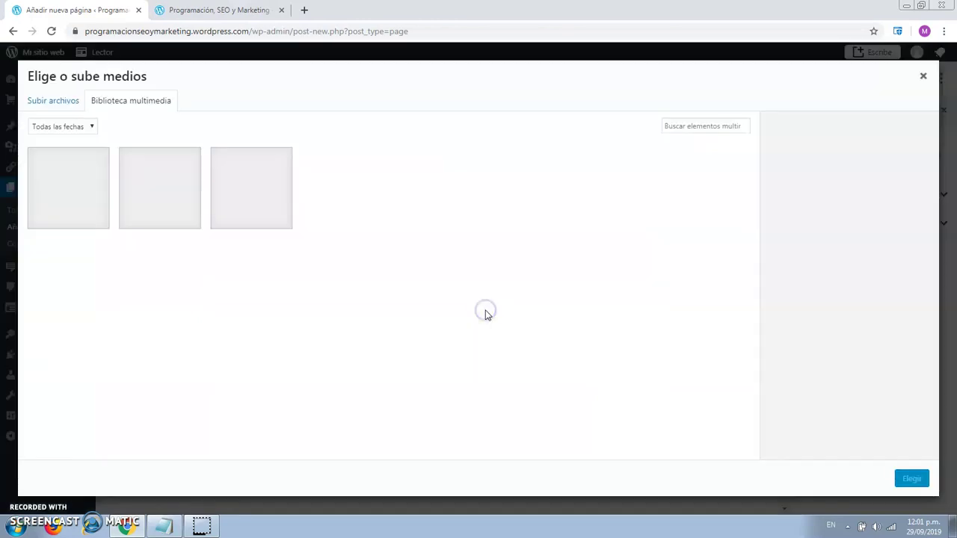
{"action": "left_click", "coordinate": [154, 188]}
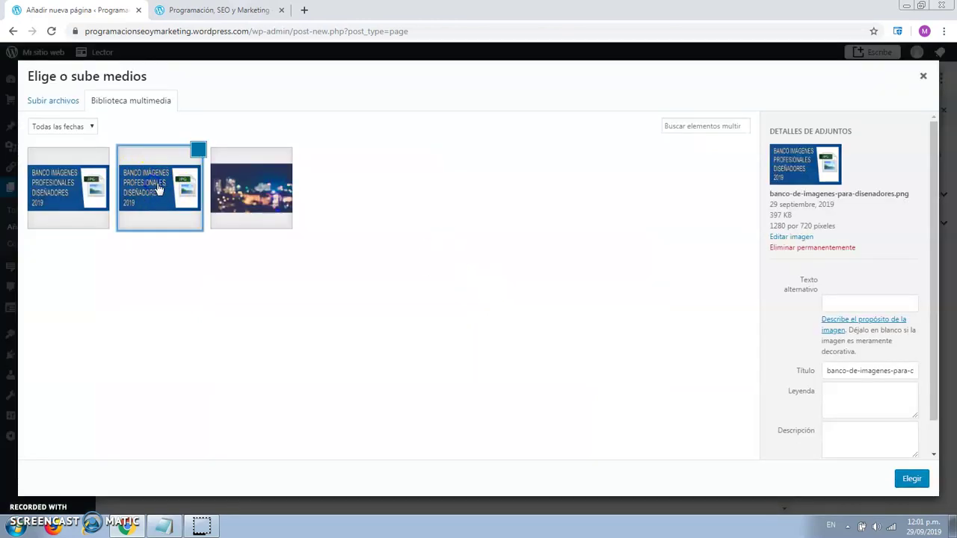
{"action": "left_click", "coordinate": [912, 480]}
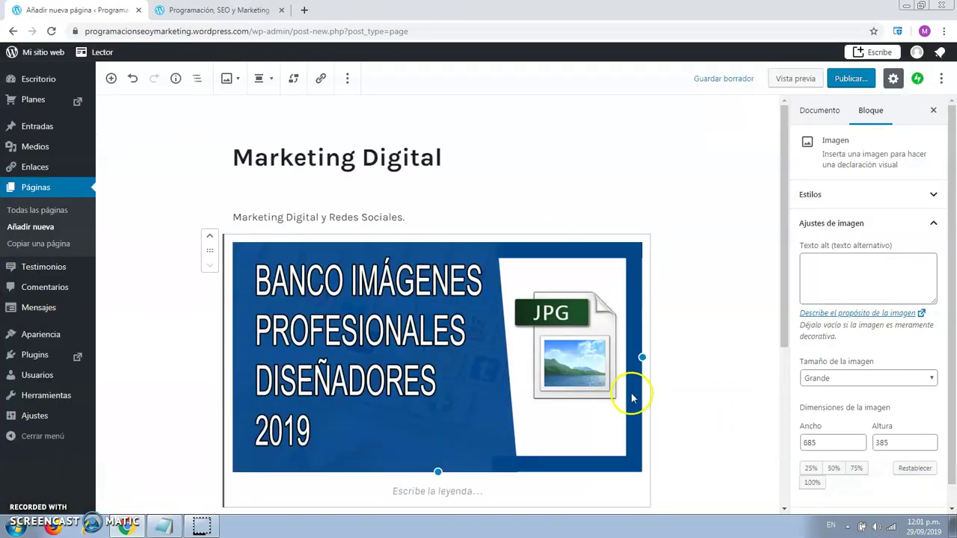
Step: Add a stray 'B' paragraph below the image and return to the caption field
{"action": "scroll", "coordinate": [705, 327], "scroll_direction": "down", "scroll_amount": 1}
{"action": "left_click", "coordinate": [443, 430]}
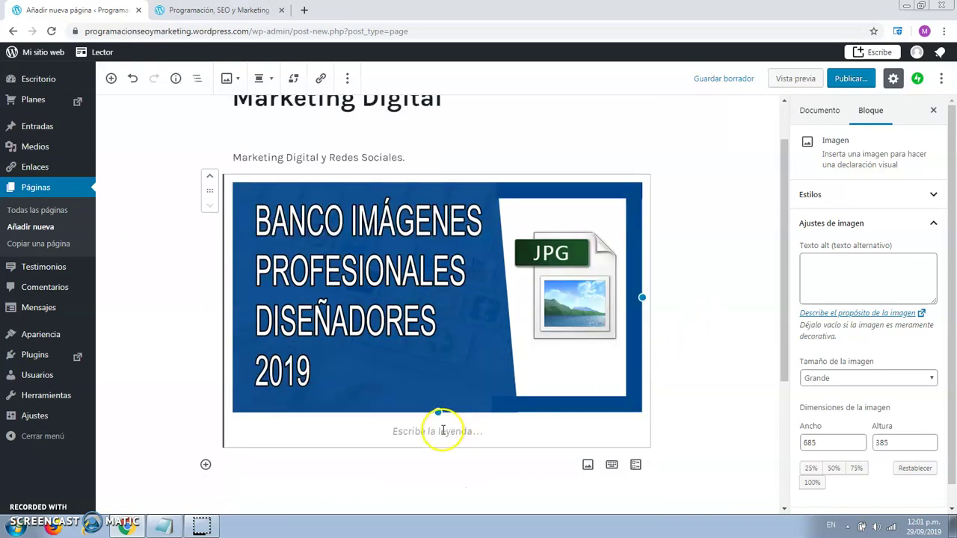
{"action": "key", "text": "Return"}
{"action": "type", "text": "B"}
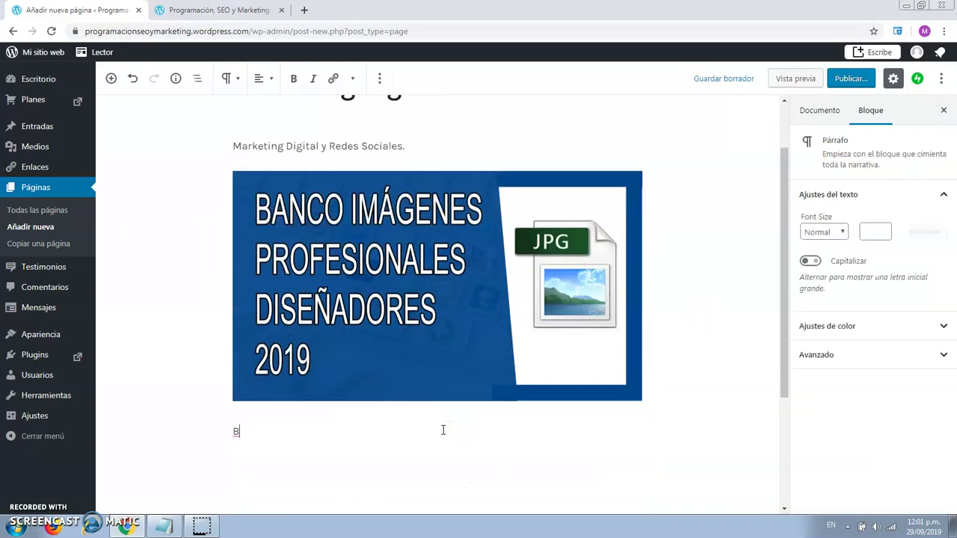
{"action": "left_click", "coordinate": [463, 388]}
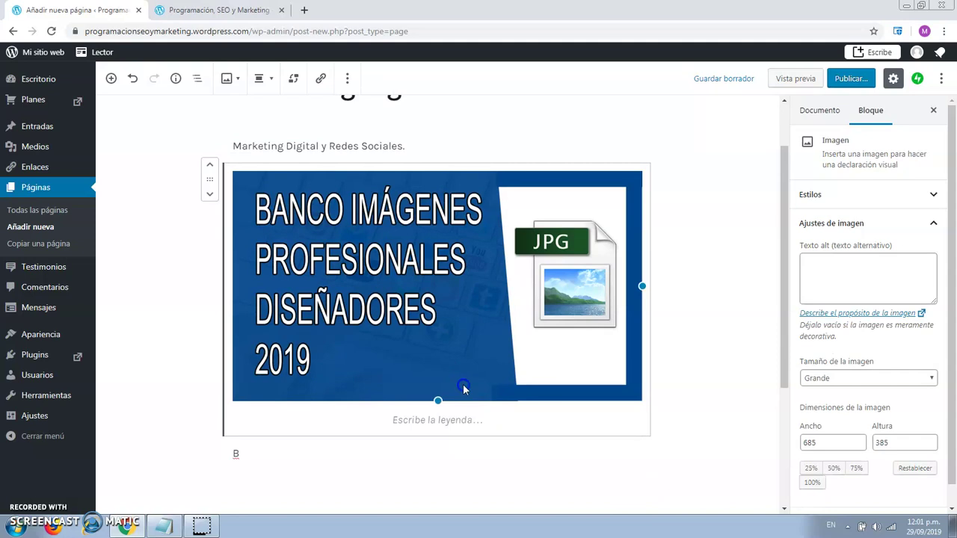
{"action": "left_click", "coordinate": [447, 423]}
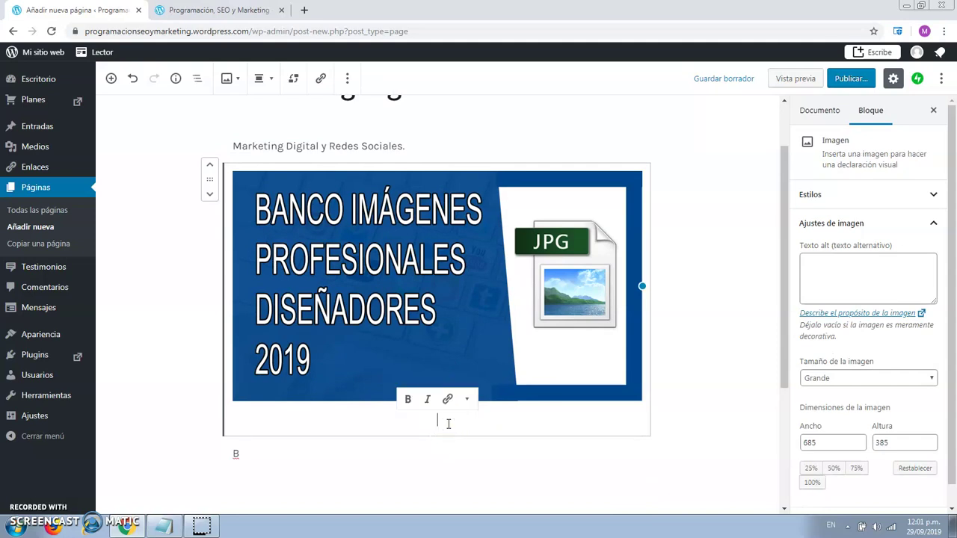
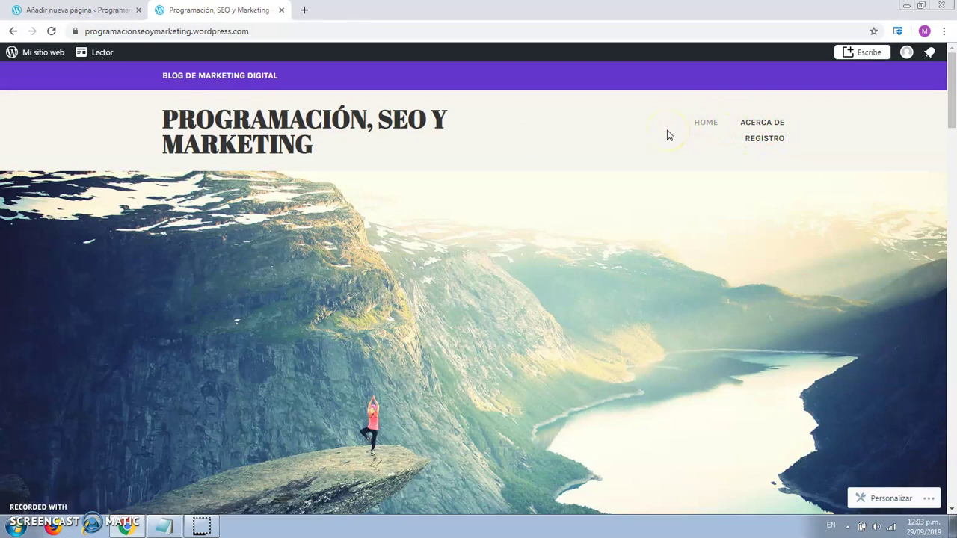
Step: Switch back to the 'Añadir nueva página' editor tab from the live blog
{"action": "left_click", "coordinate": [92, 11]}
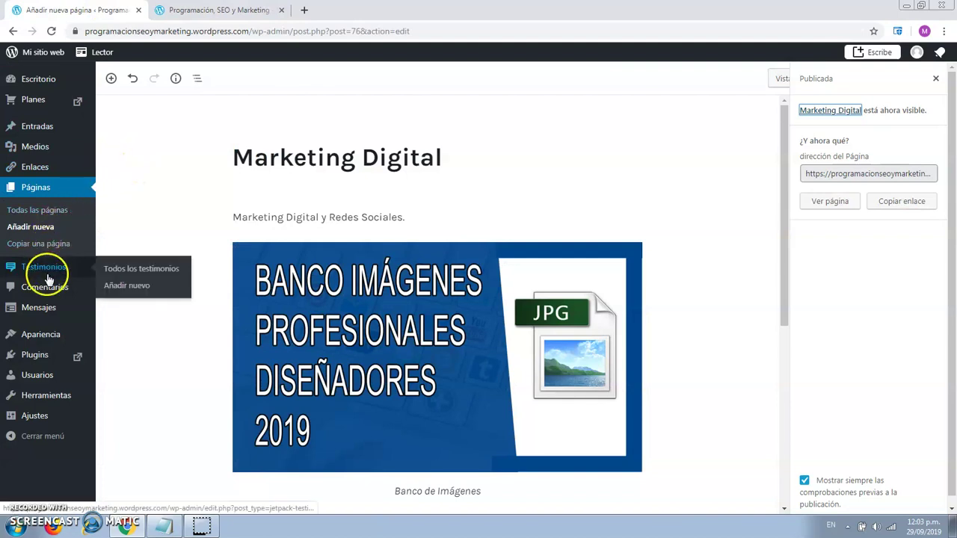
Step: Open Apariencia > Menús and browse the Páginas, Entradas, Enlaces personalizados and Categorías panels
{"action": "mouse_move", "coordinate": [44, 308]}
{"action": "mouse_move", "coordinate": [48, 335]}
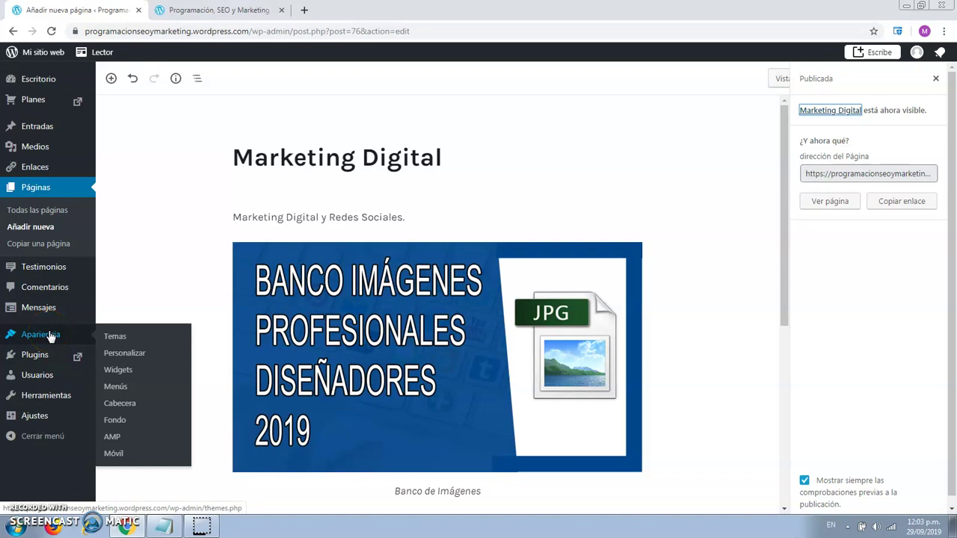
{"action": "left_click", "coordinate": [118, 388]}
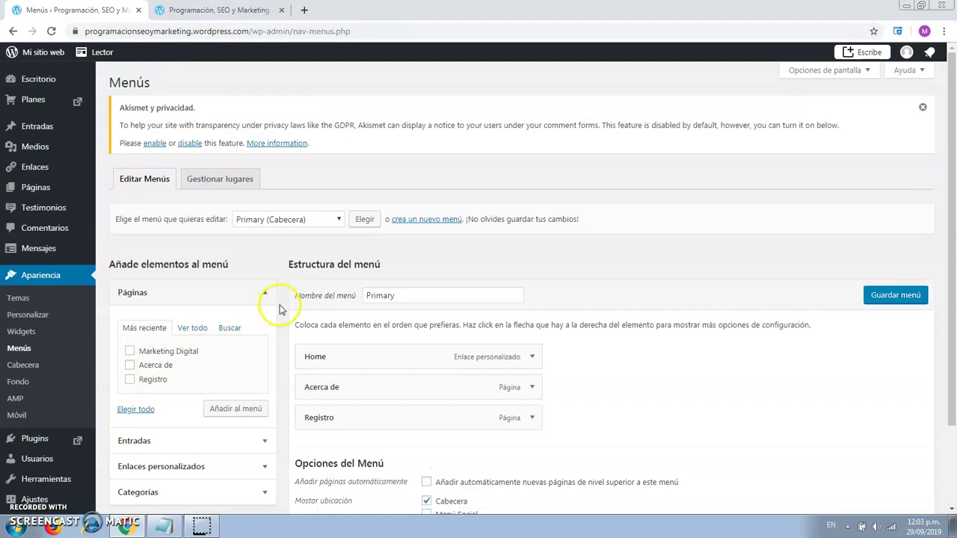
{"action": "scroll", "coordinate": [279, 309], "scroll_direction": "down", "scroll_amount": 1}
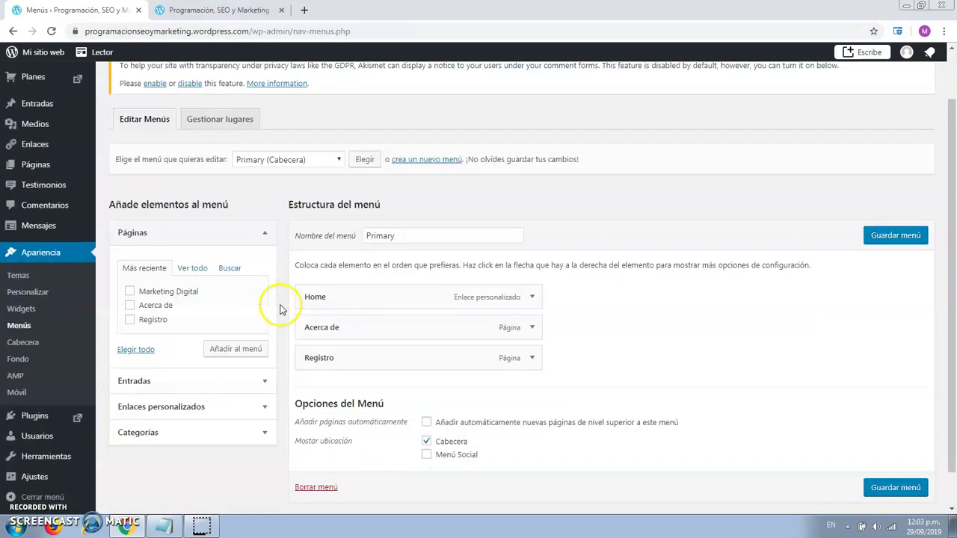
{"action": "left_click", "coordinate": [264, 236]}
{"action": "left_click", "coordinate": [263, 261]}
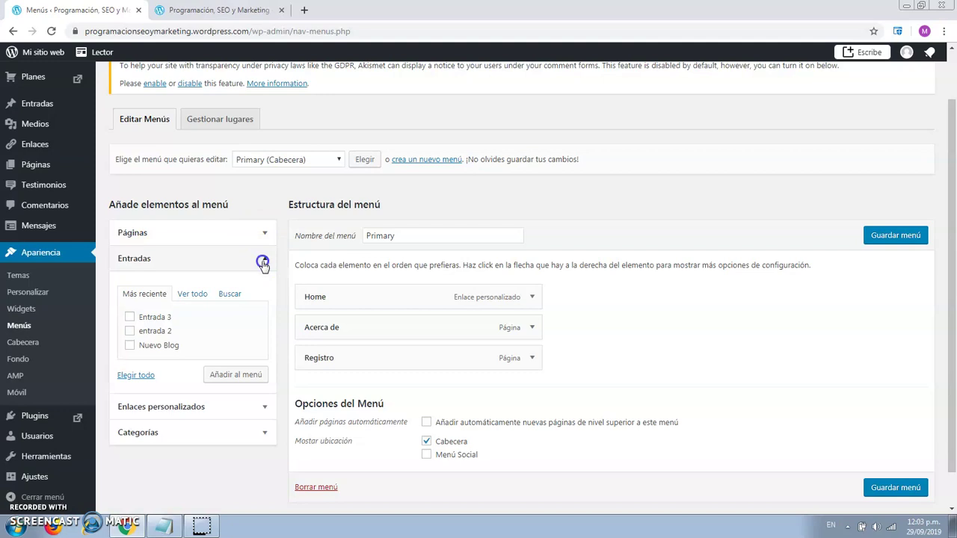
{"action": "left_click", "coordinate": [263, 261]}
{"action": "left_click", "coordinate": [263, 262]}
{"action": "left_click", "coordinate": [263, 263]}
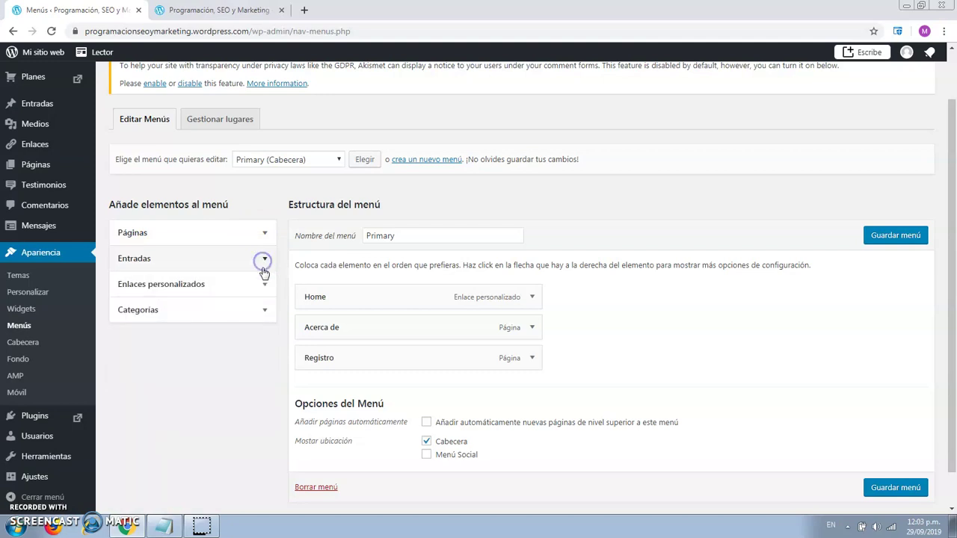
{"action": "left_click", "coordinate": [262, 283]}
{"action": "left_click", "coordinate": [262, 283]}
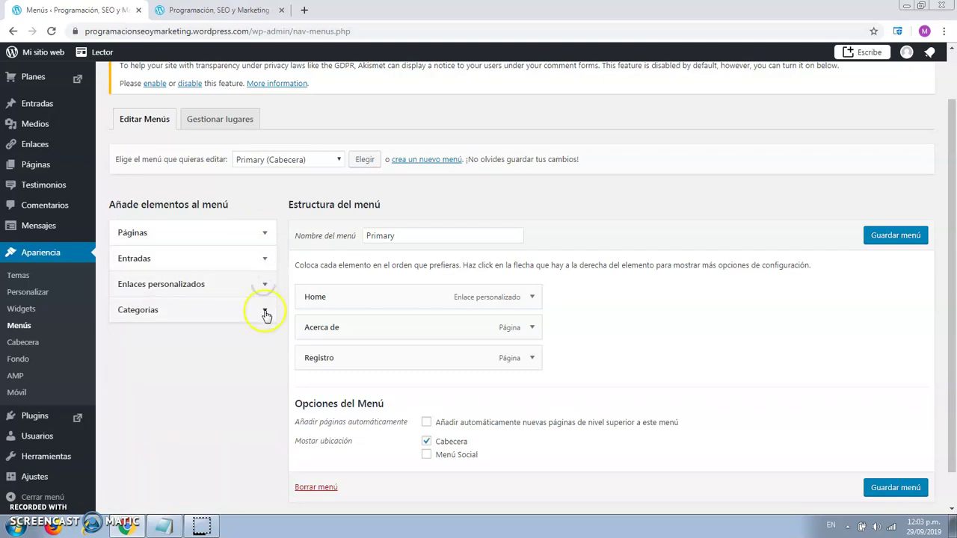
{"action": "left_click", "coordinate": [265, 313]}
{"action": "left_click", "coordinate": [265, 313]}
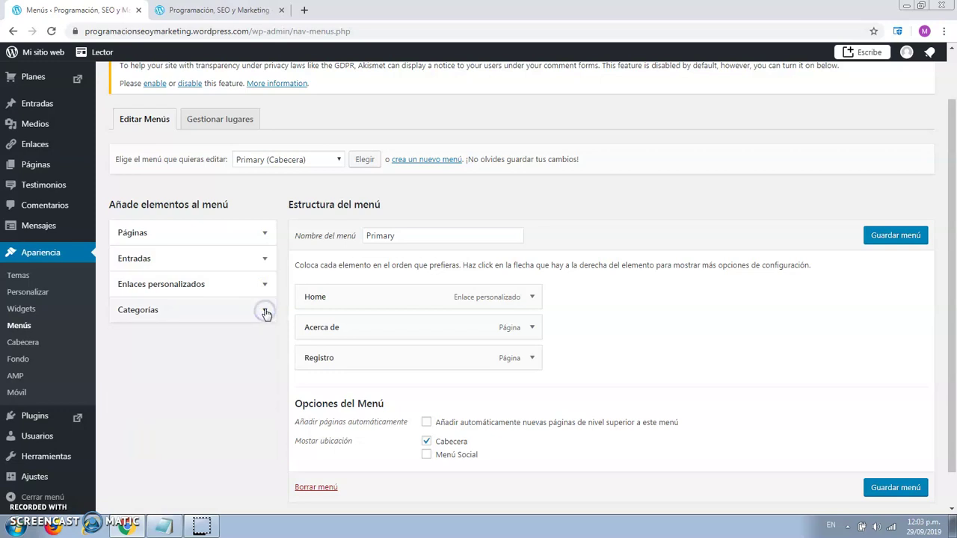
{"action": "left_click", "coordinate": [264, 236]}
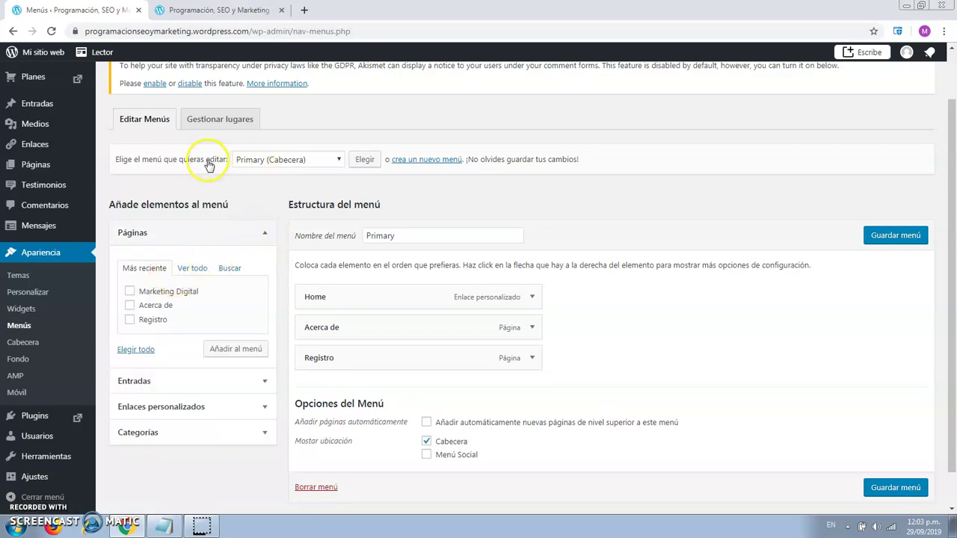
Step: Select Primary (Cabecera) as the menu to edit and load it with Elegir
{"action": "left_click", "coordinate": [272, 161]}
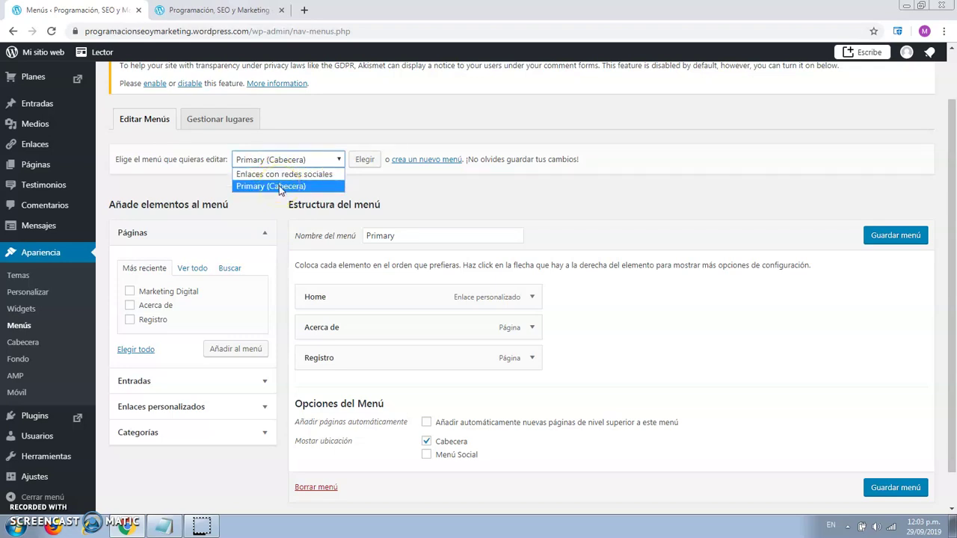
{"action": "left_click", "coordinate": [279, 186]}
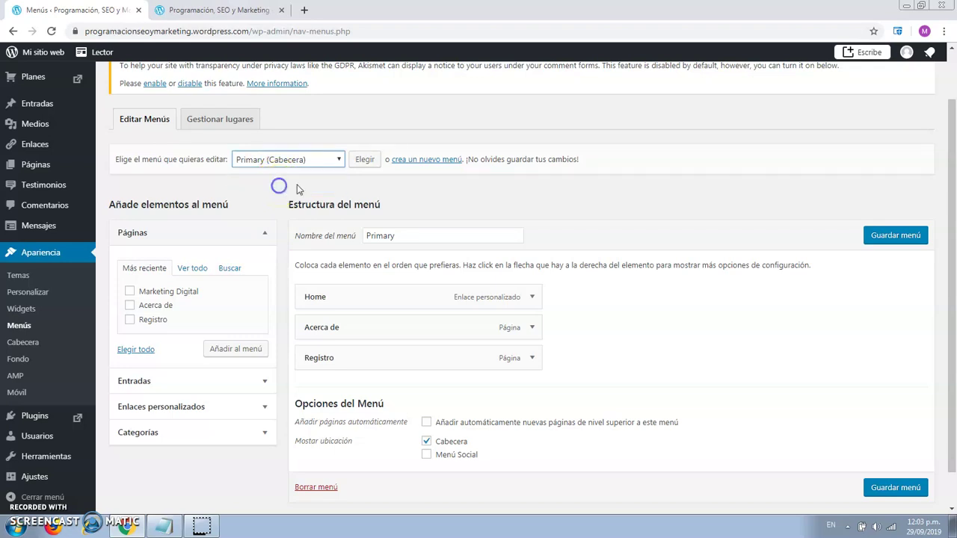
{"action": "left_click", "coordinate": [365, 160]}
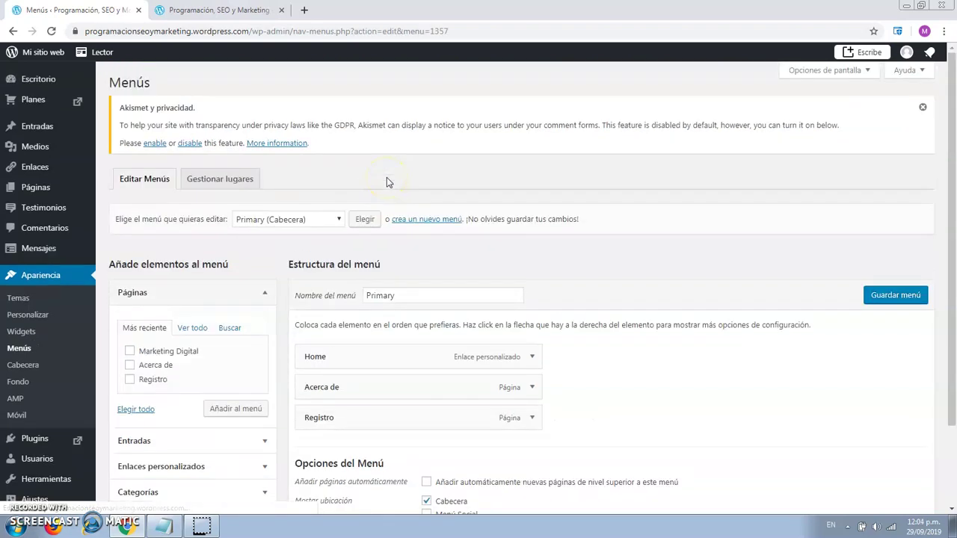
{"action": "scroll", "coordinate": [387, 177], "scroll_direction": "down", "scroll_amount": 1}
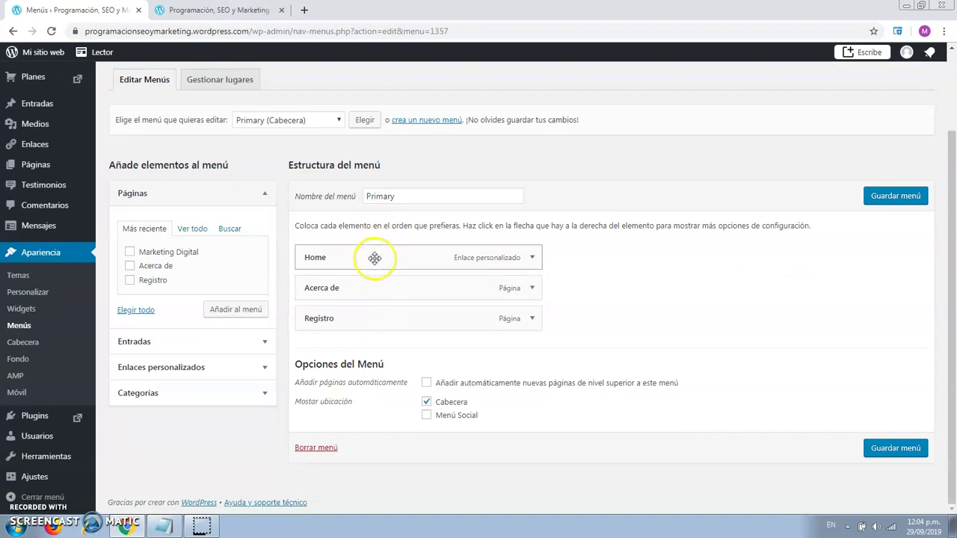
Step: Add the Marketing Digital page as the fourth Primary menu item and save the menu
{"action": "left_click", "coordinate": [224, 10]}
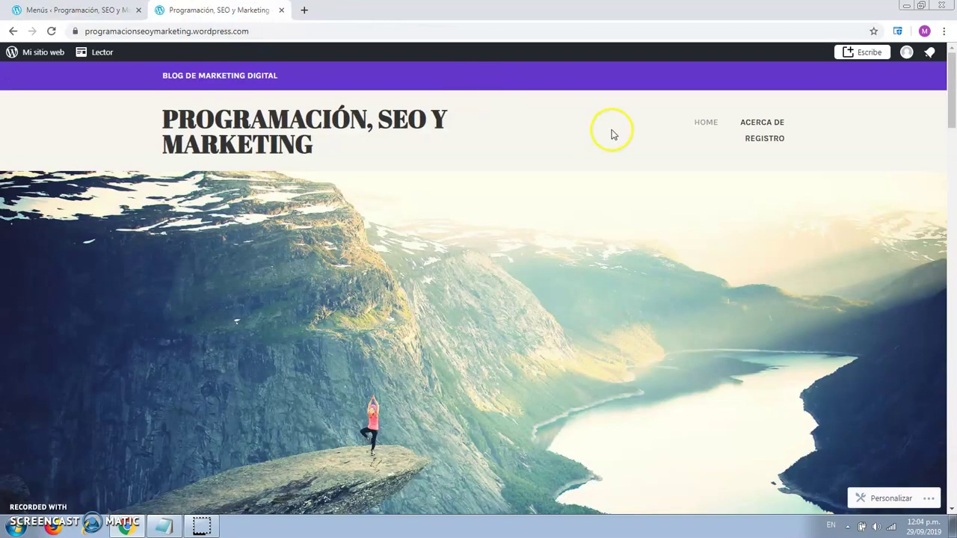
{"action": "left_click", "coordinate": [85, 10]}
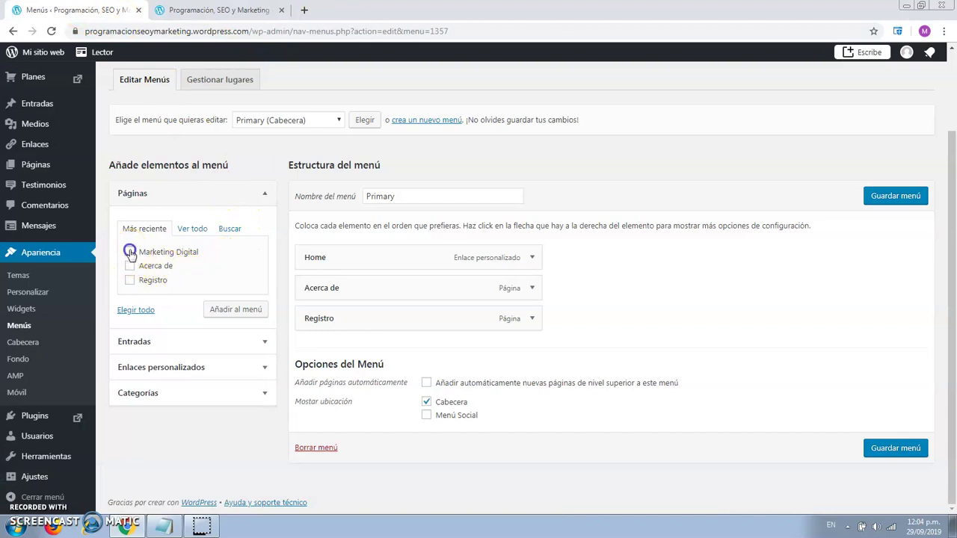
{"action": "left_click", "coordinate": [229, 311]}
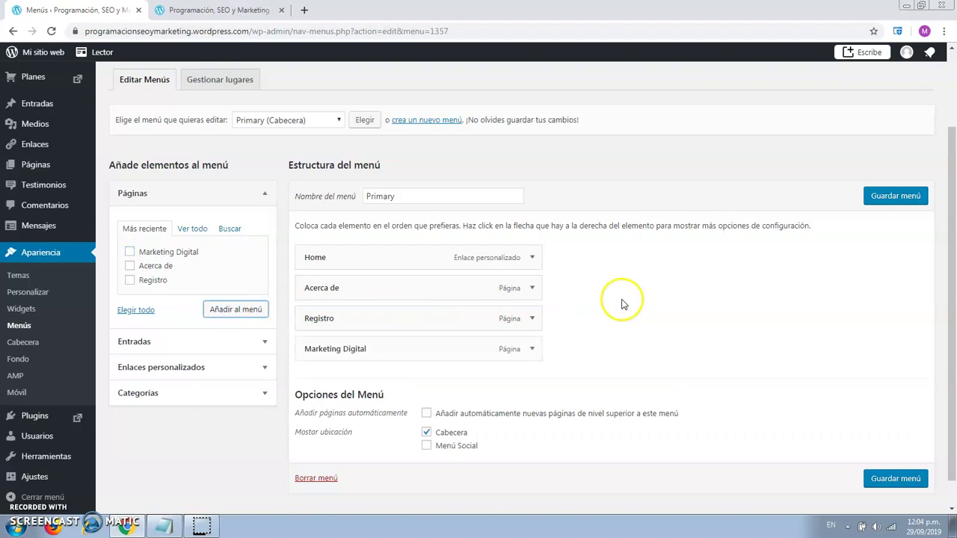
{"action": "left_click", "coordinate": [907, 197]}
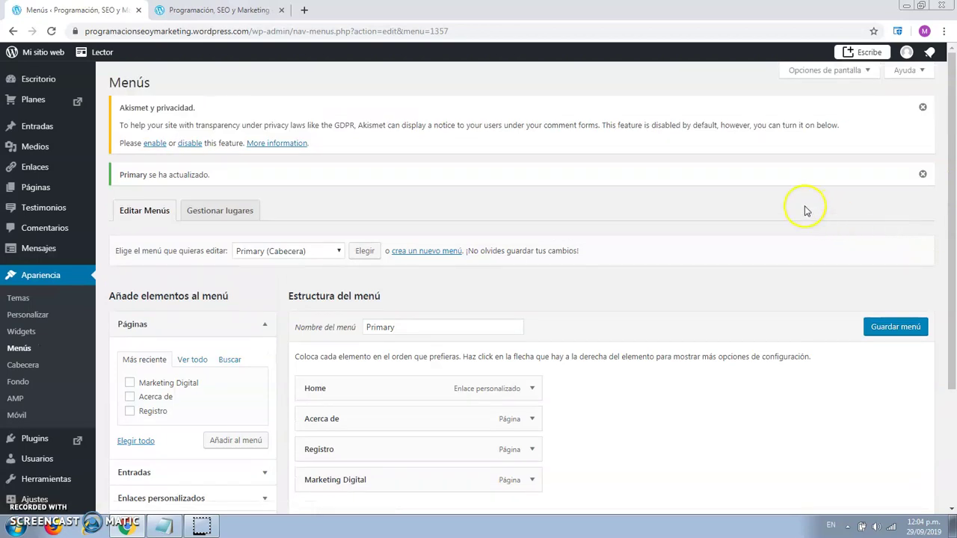
Step: Check the saved menu and switch to the live blog tab
{"action": "scroll", "coordinate": [805, 212], "scroll_direction": "down", "scroll_amount": 2}
{"action": "scroll", "coordinate": [806, 211], "scroll_direction": "up", "scroll_amount": 1}
{"action": "left_click", "coordinate": [213, 10]}
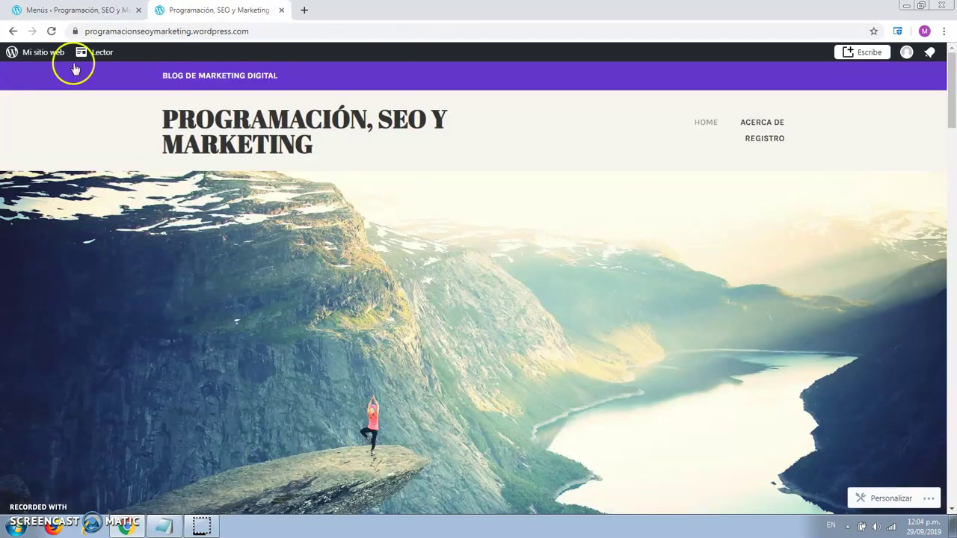
Step: Reload the blog, open the new Marketing Digital header link and skim it, then return to Menús
{"action": "left_click", "coordinate": [51, 31]}
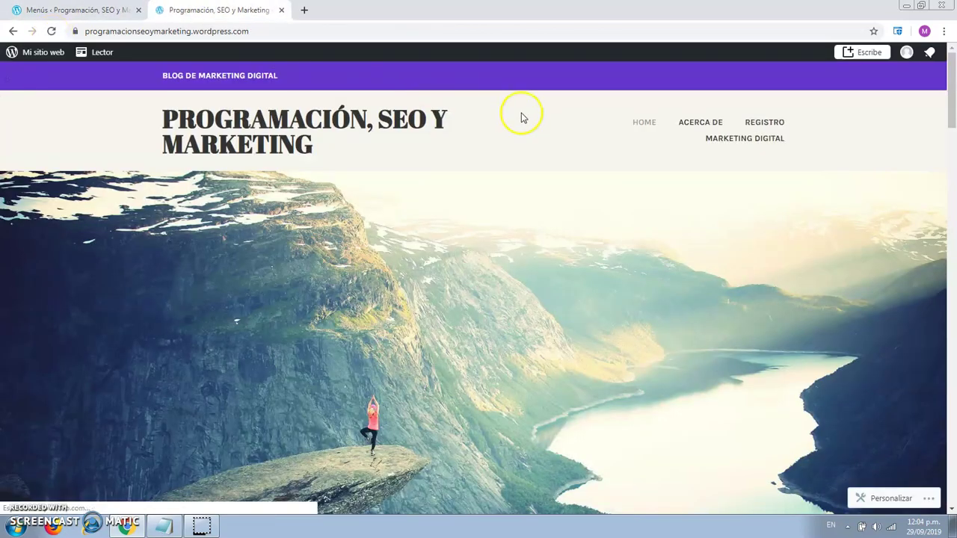
{"action": "left_click", "coordinate": [750, 142]}
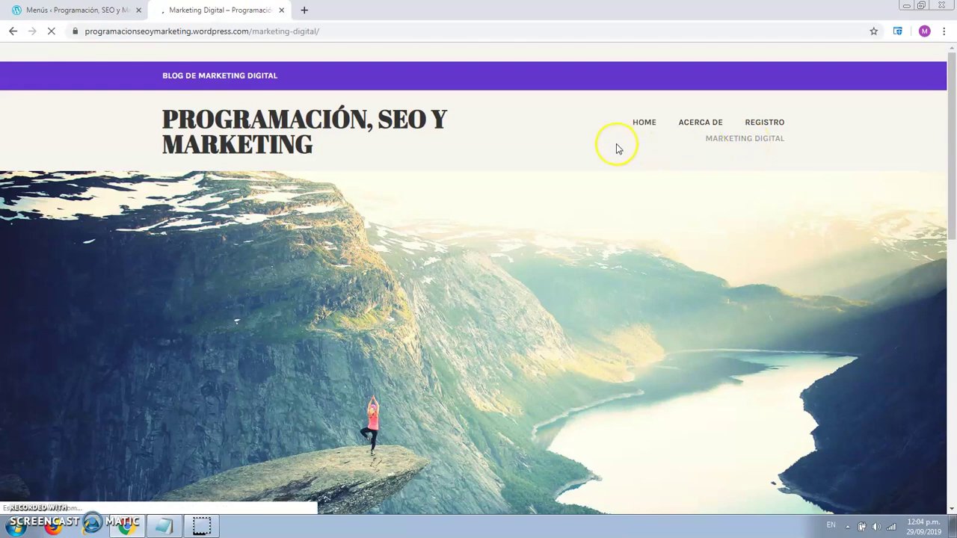
{"action": "scroll", "coordinate": [616, 146], "scroll_direction": "down", "scroll_amount": 8}
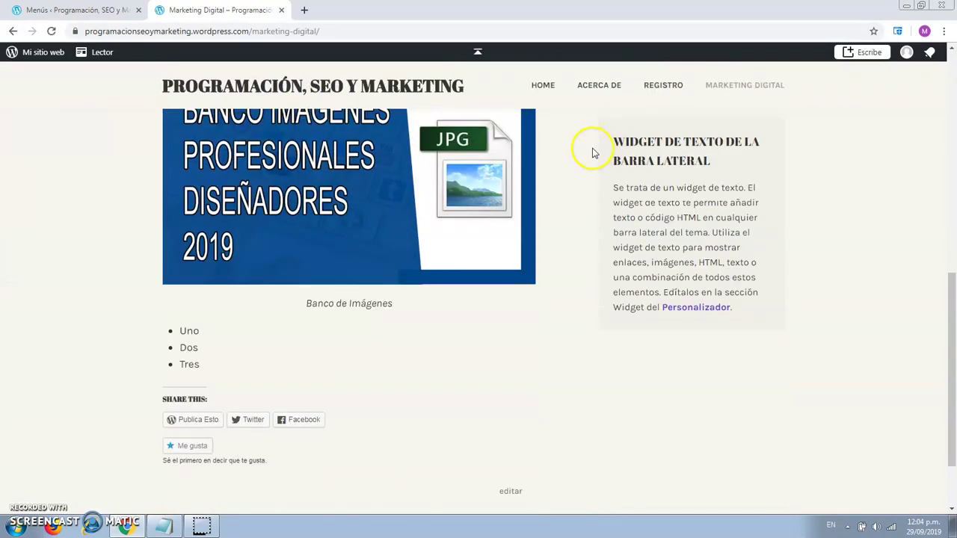
{"action": "scroll", "coordinate": [590, 155], "scroll_direction": "down", "scroll_amount": 2}
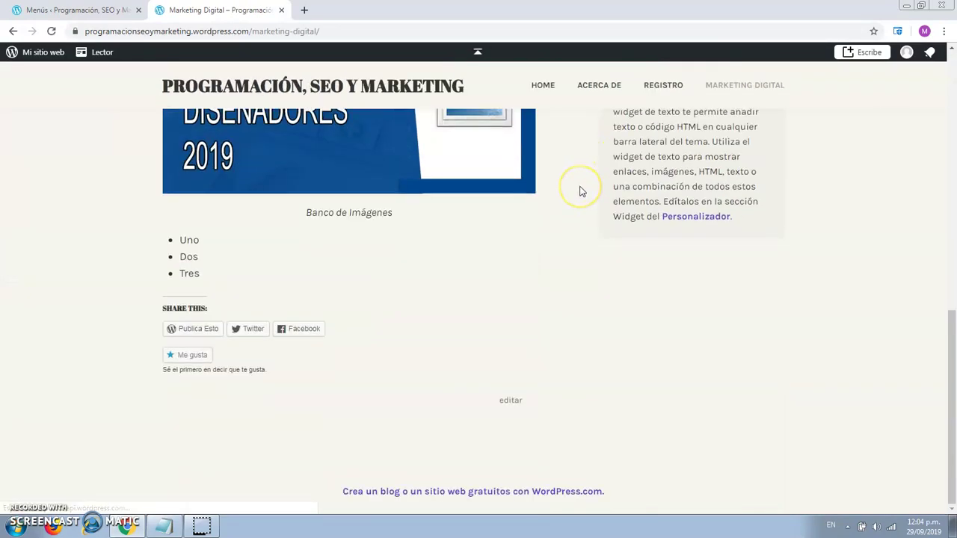
{"action": "scroll", "coordinate": [582, 192], "scroll_direction": "up", "scroll_amount": 10}
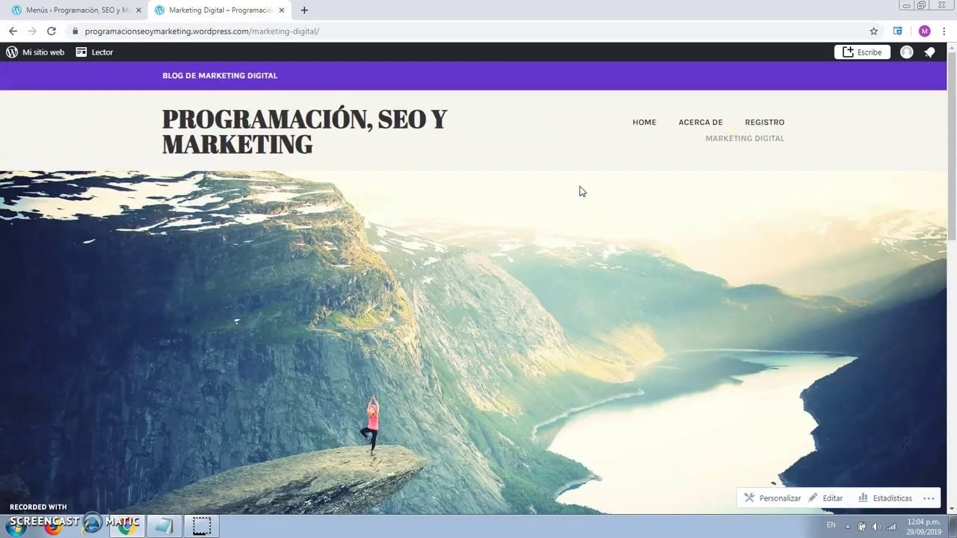
{"action": "scroll", "coordinate": [588, 143], "scroll_direction": "down", "scroll_amount": 5}
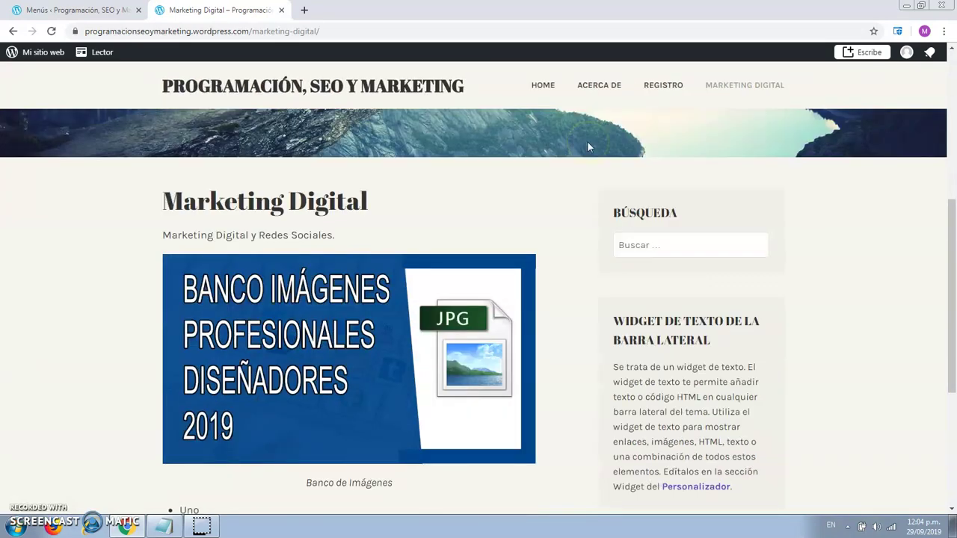
{"action": "scroll", "coordinate": [581, 156], "scroll_direction": "down", "scroll_amount": 4}
{"action": "scroll", "coordinate": [580, 156], "scroll_direction": "up", "scroll_amount": 8}
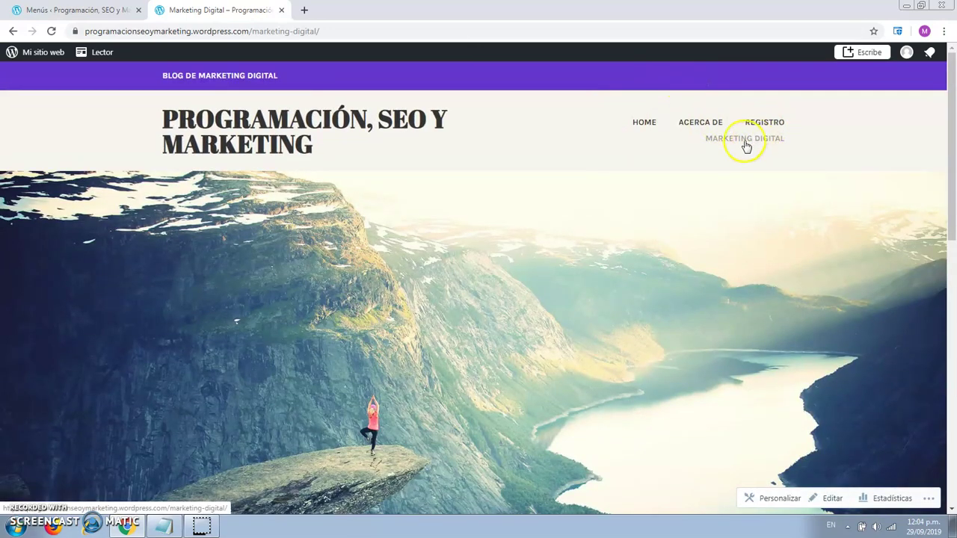
{"action": "scroll", "coordinate": [632, 147], "scroll_direction": "down", "scroll_amount": 6}
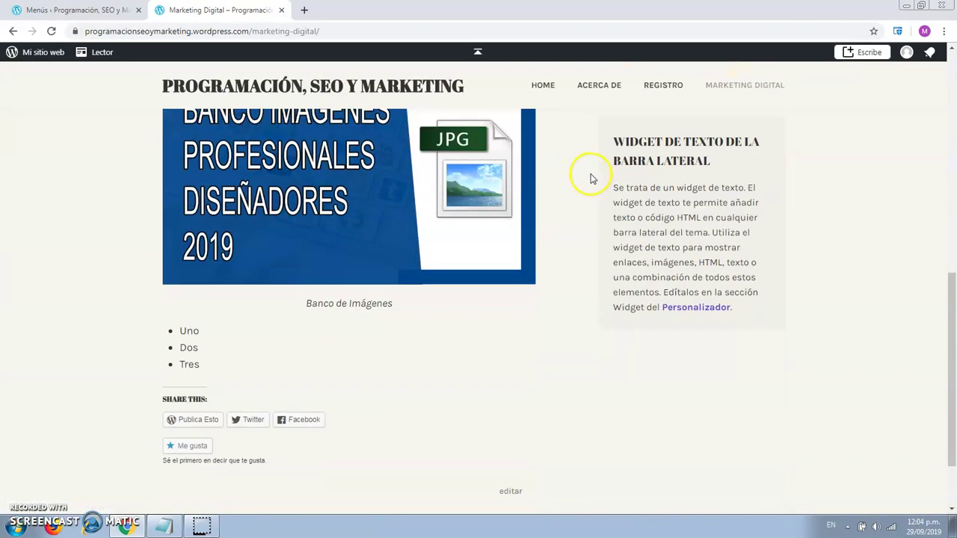
{"action": "scroll", "coordinate": [590, 178], "scroll_direction": "up", "scroll_amount": 6}
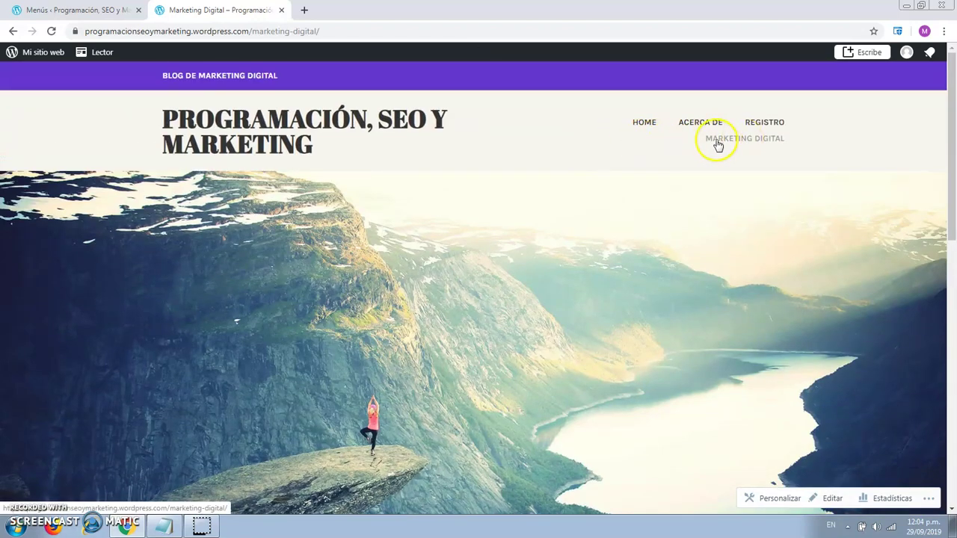
{"action": "left_click", "coordinate": [82, 11]}
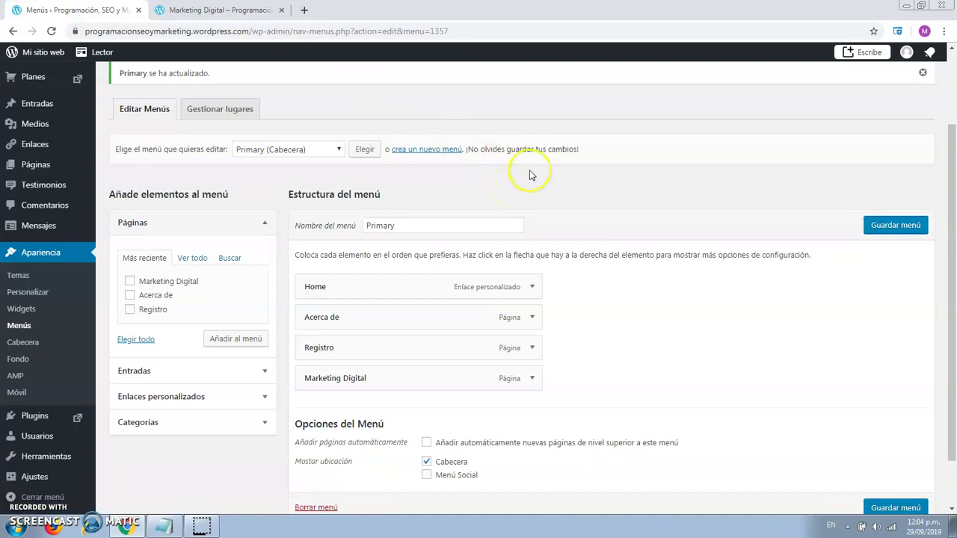
Step: Expand Categorías in Menús, then open entrada 2 for editing from Todas las entradas
{"action": "scroll", "coordinate": [529, 174], "scroll_direction": "down", "scroll_amount": 1}
{"action": "left_click", "coordinate": [259, 364]}
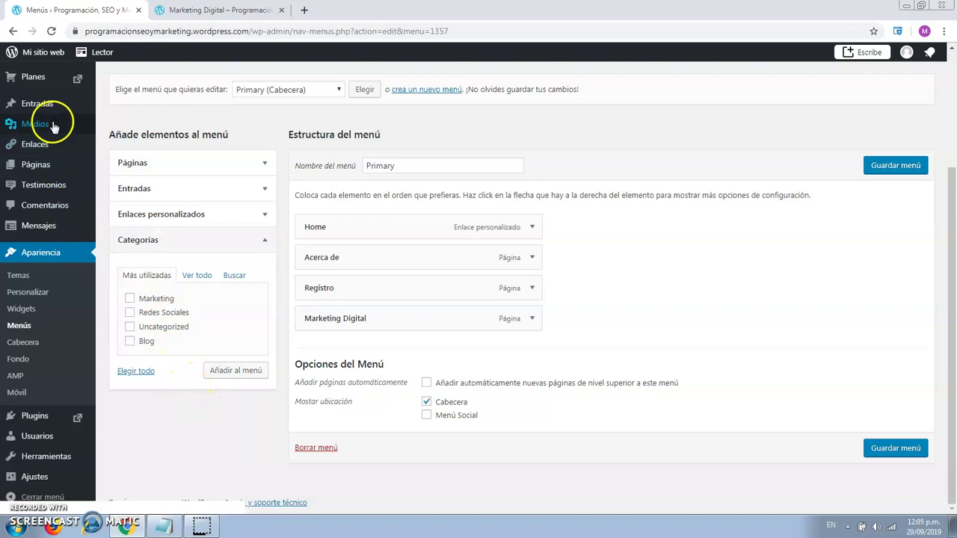
{"action": "mouse_move", "coordinate": [46, 110]}
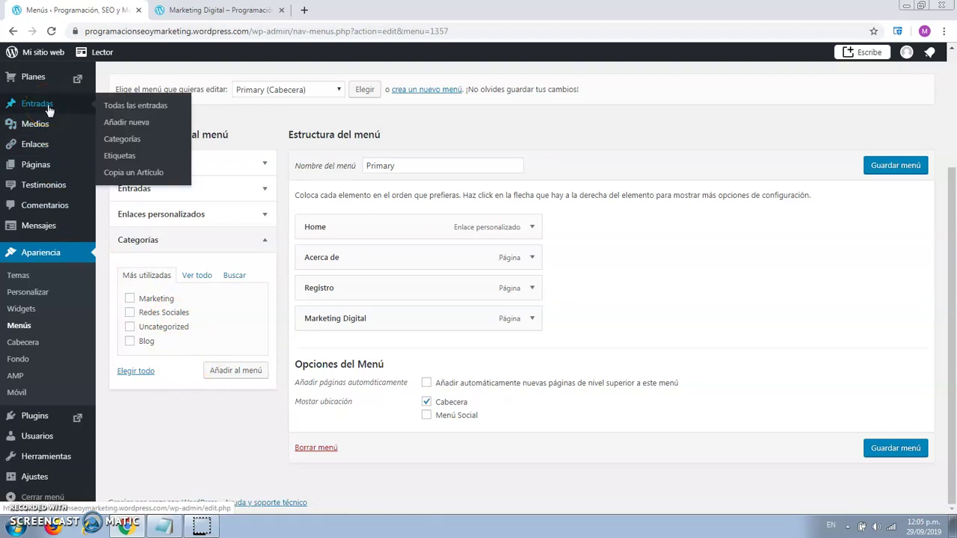
{"action": "left_click", "coordinate": [114, 105]}
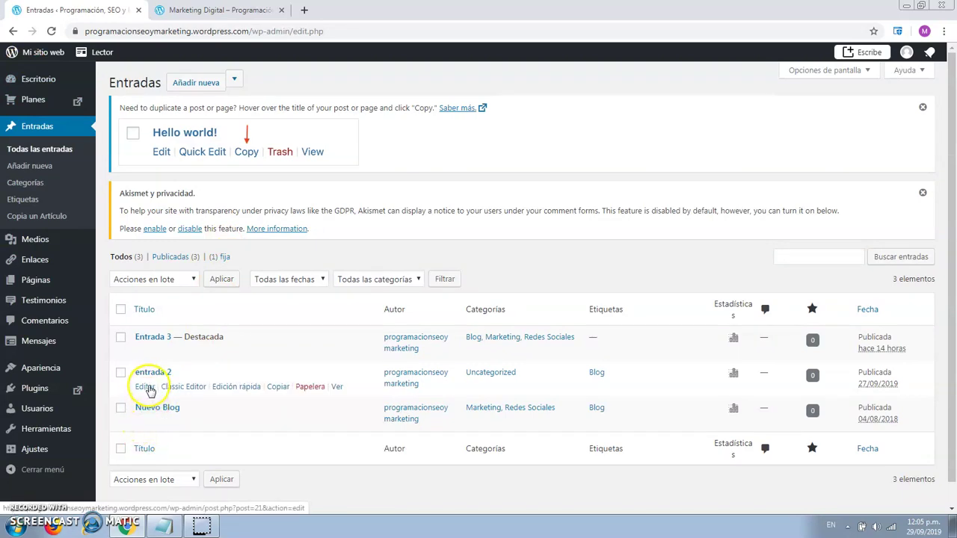
{"action": "left_click", "coordinate": [147, 389]}
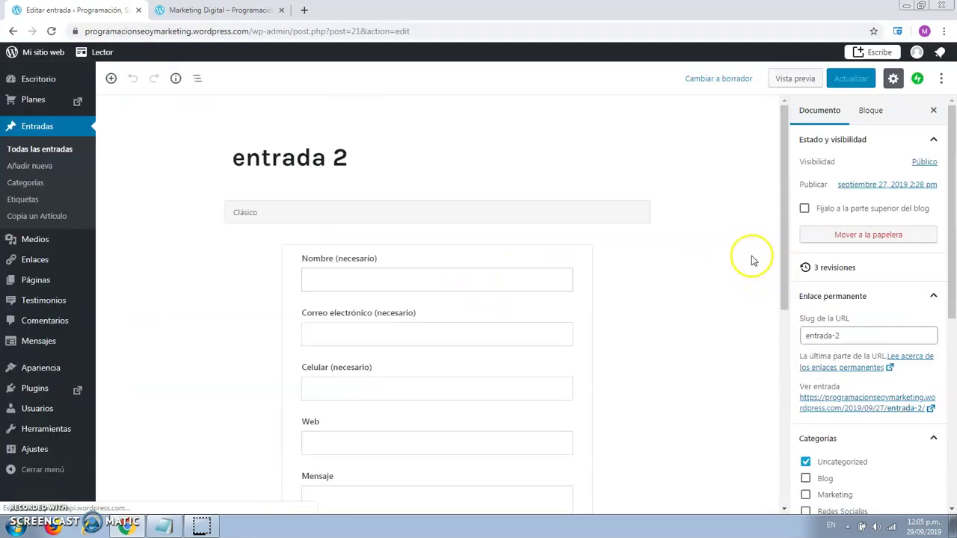
Step: Create a new top-level category 'Marketing Digital' for entrada 2
{"action": "scroll", "coordinate": [860, 296], "scroll_direction": "down", "scroll_amount": 3}
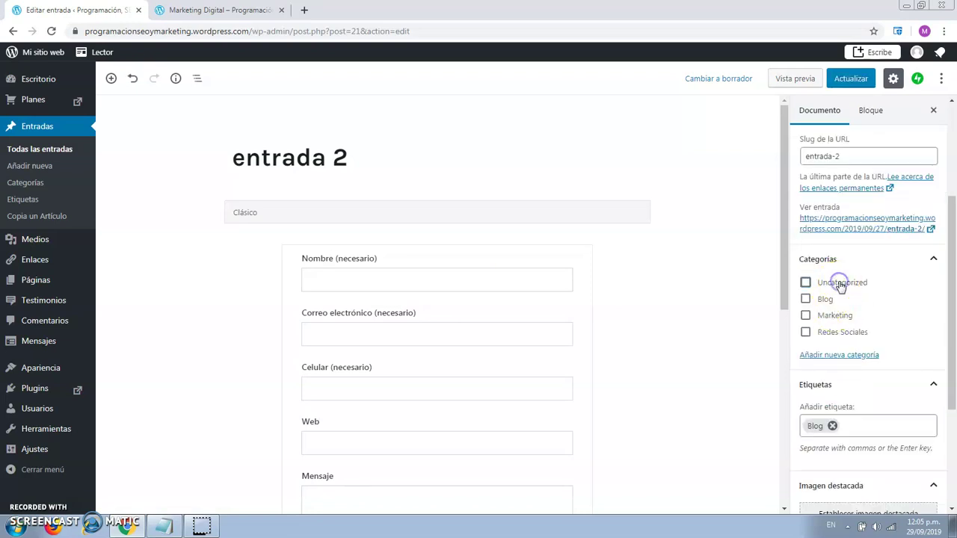
{"action": "left_click", "coordinate": [843, 357]}
{"action": "left_click", "coordinate": [849, 391]}
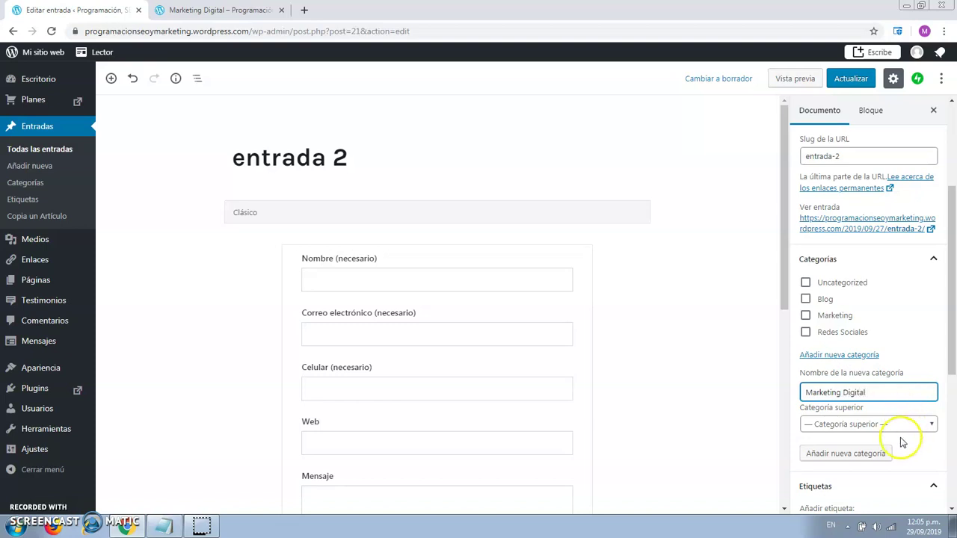
{"action": "left_click", "coordinate": [864, 426]}
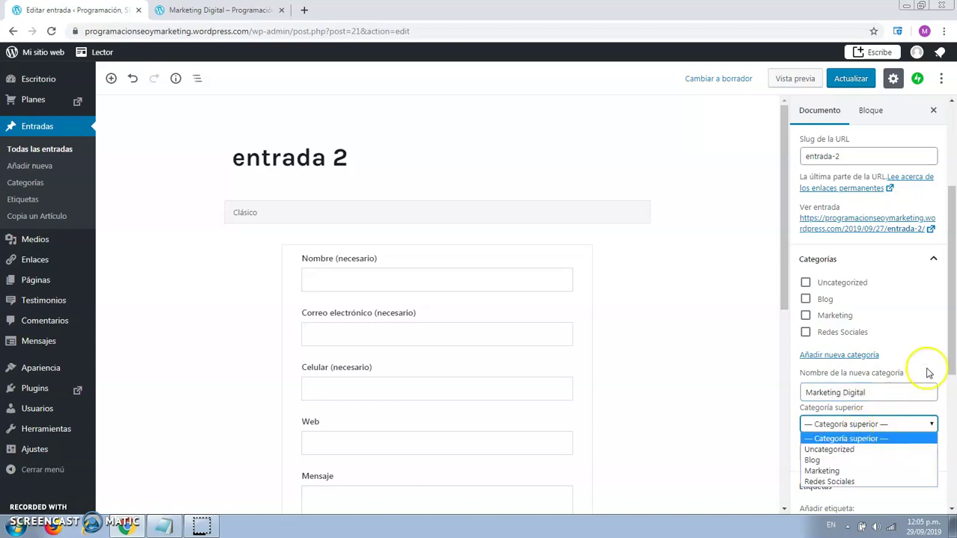
{"action": "left_click", "coordinate": [936, 340]}
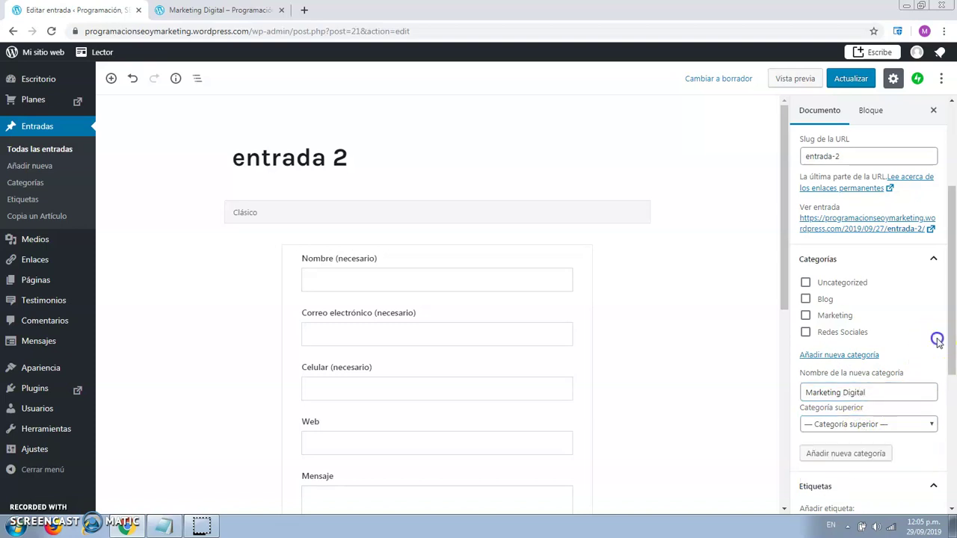
{"action": "left_click", "coordinate": [856, 455]}
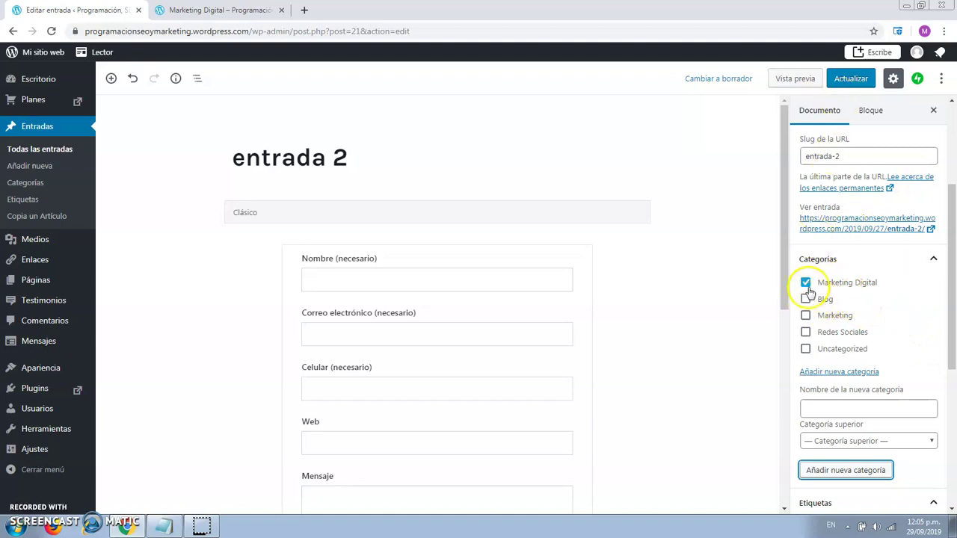
Step: Also file entrada 2 under Marketing, update the post, and open the live site's home page
{"action": "left_click", "coordinate": [807, 317]}
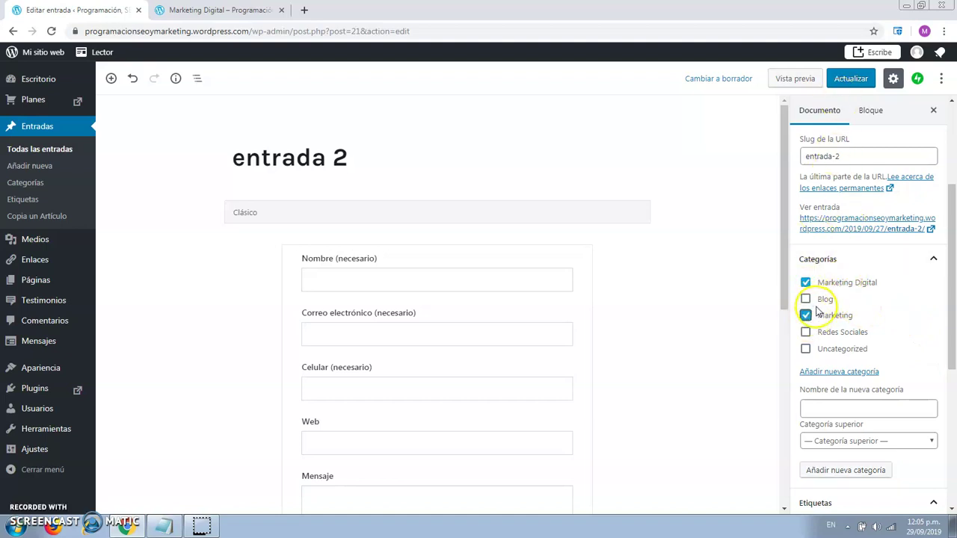
{"action": "left_click", "coordinate": [850, 79]}
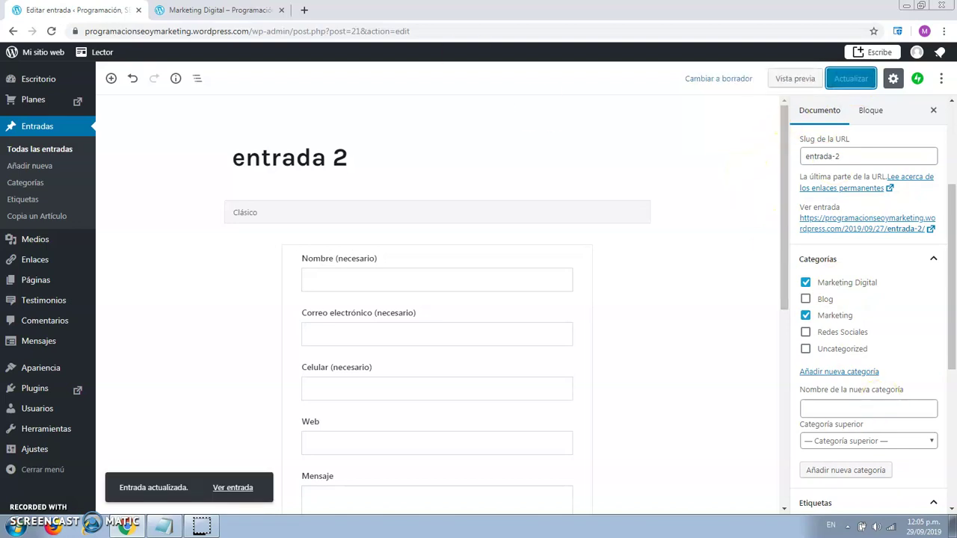
{"action": "key", "text": "ctrl+Tab"}
{"action": "left_click", "coordinate": [644, 122]}
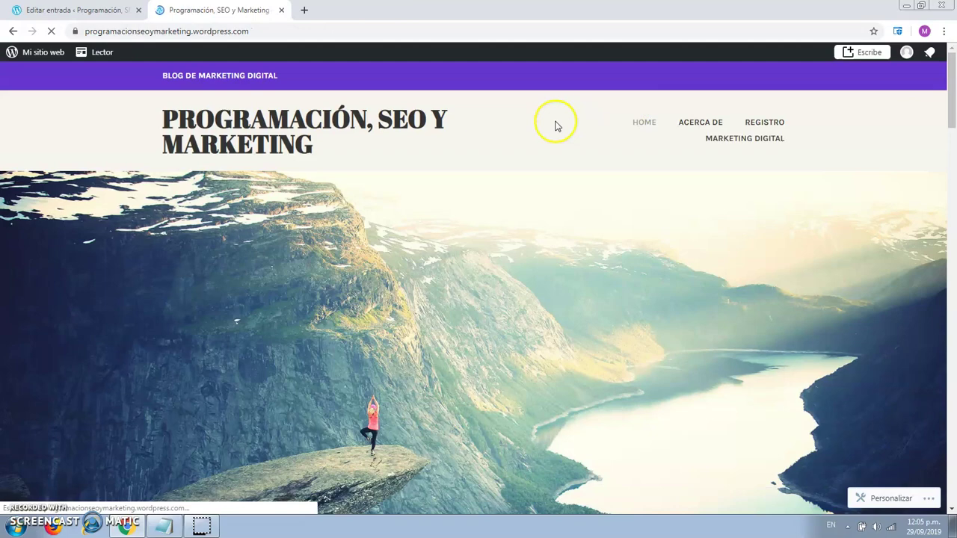
Step: Open the Marketing category archive from the home page and look through its posts
{"action": "scroll", "coordinate": [560, 168], "scroll_direction": "down", "scroll_amount": 8}
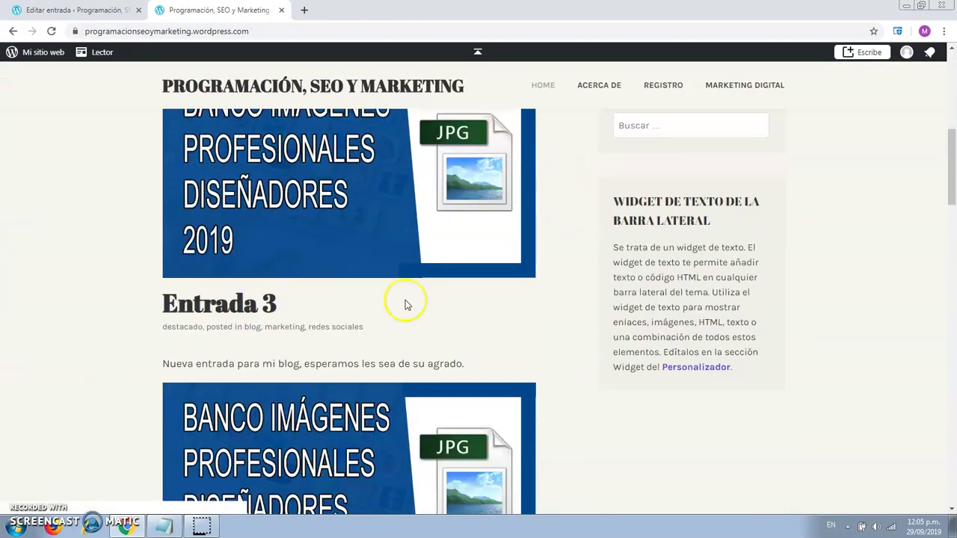
{"action": "scroll", "coordinate": [405, 273], "scroll_direction": "up", "scroll_amount": 3}
{"action": "scroll", "coordinate": [410, 278], "scroll_direction": "down", "scroll_amount": 2}
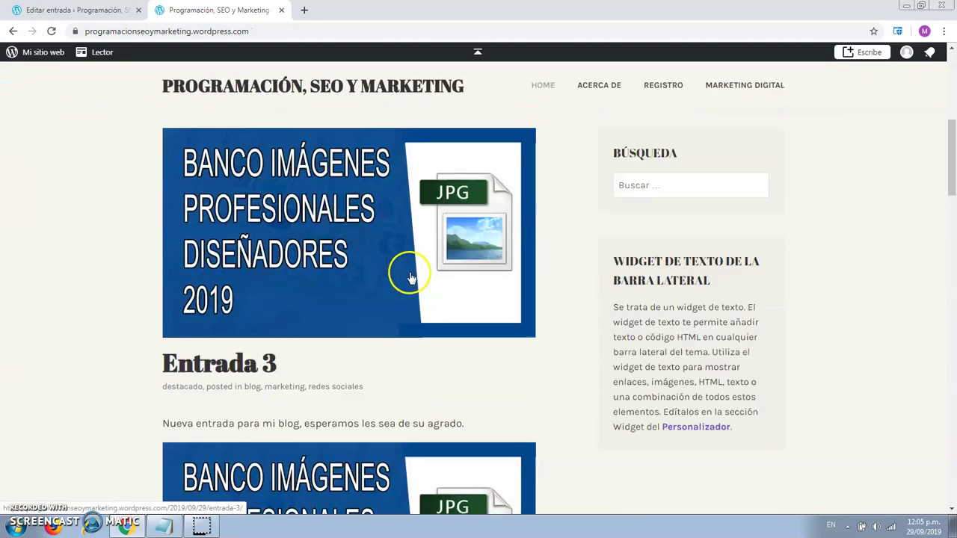
{"action": "scroll", "coordinate": [411, 278], "scroll_direction": "down", "scroll_amount": 1}
{"action": "scroll", "coordinate": [438, 233], "scroll_direction": "up", "scroll_amount": 2}
{"action": "scroll", "coordinate": [448, 233], "scroll_direction": "down", "scroll_amount": 2}
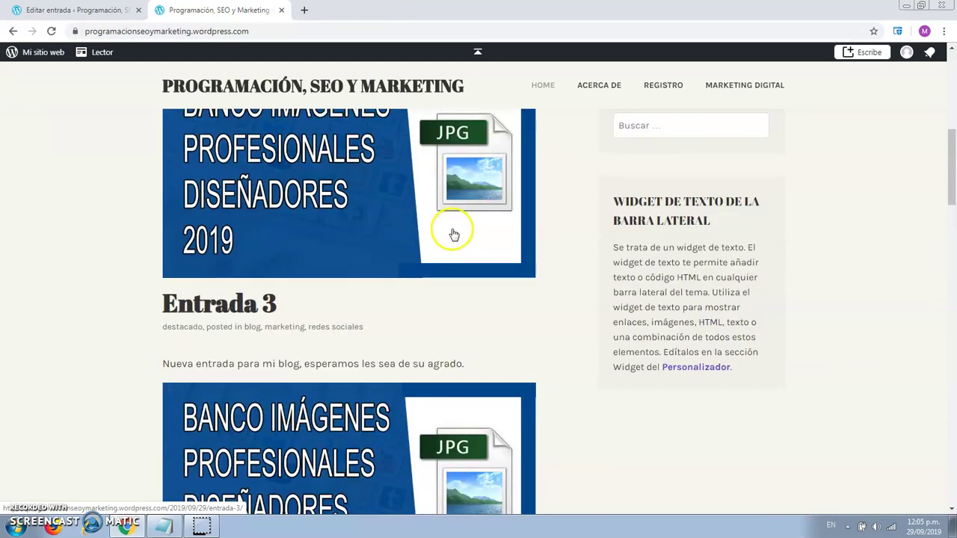
{"action": "scroll", "coordinate": [501, 222], "scroll_direction": "down", "scroll_amount": 1}
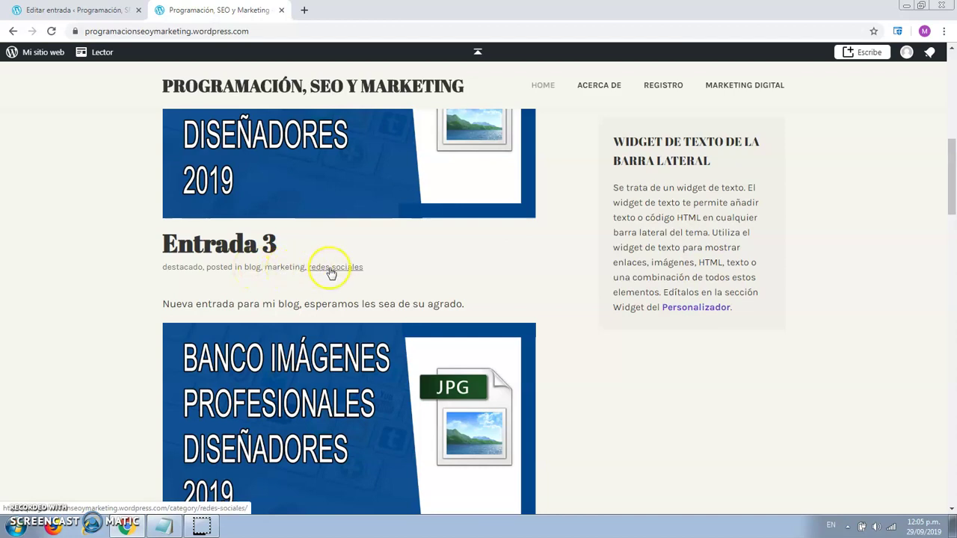
{"action": "left_click", "coordinate": [287, 269]}
{"action": "scroll", "coordinate": [496, 267], "scroll_direction": "down", "scroll_amount": 15}
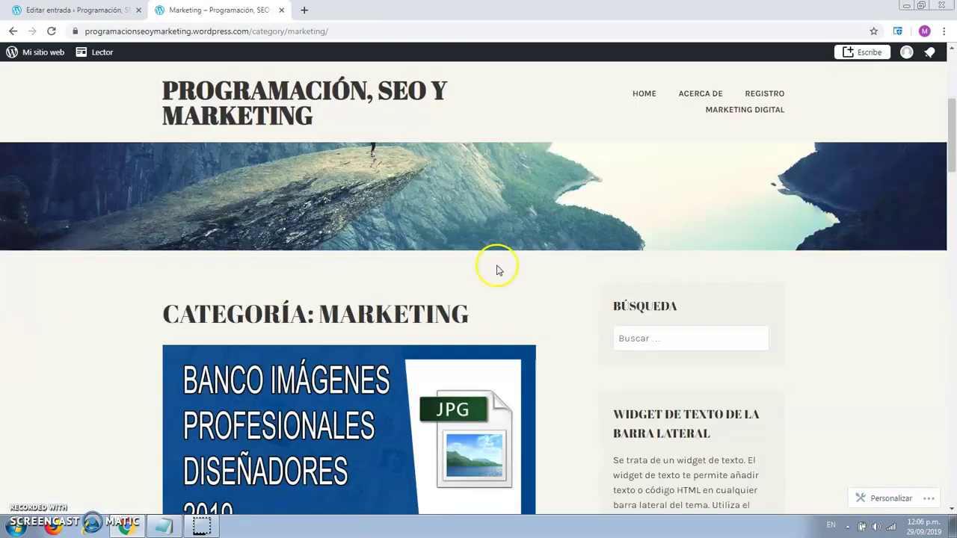
{"action": "scroll", "coordinate": [534, 276], "scroll_direction": "down", "scroll_amount": 5}
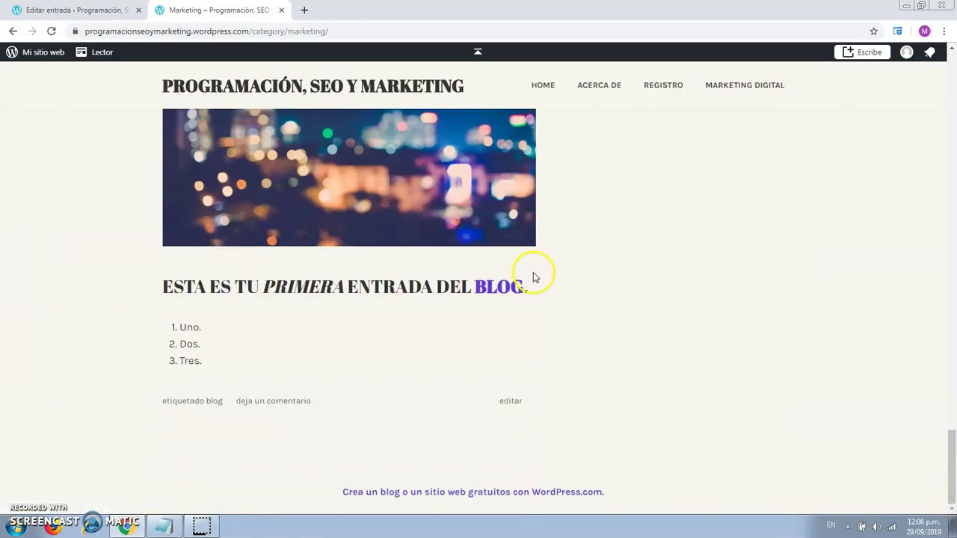
{"action": "scroll", "coordinate": [534, 278], "scroll_direction": "up", "scroll_amount": 4}
{"action": "scroll", "coordinate": [534, 278], "scroll_direction": "down", "scroll_amount": 4}
{"action": "scroll", "coordinate": [533, 280], "scroll_direction": "up", "scroll_amount": 20}
{"action": "scroll", "coordinate": [534, 282], "scroll_direction": "down", "scroll_amount": 5}
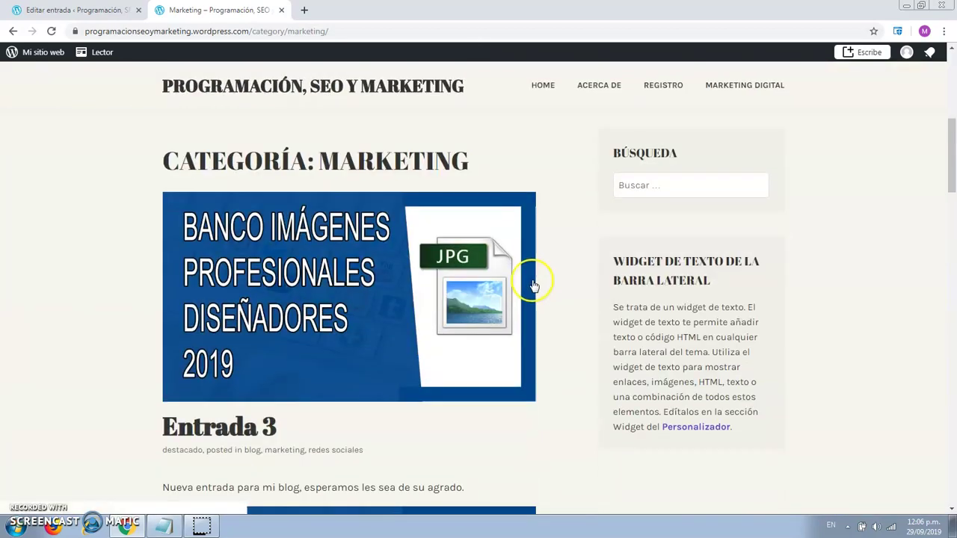
{"action": "scroll", "coordinate": [534, 285], "scroll_direction": "down", "scroll_amount": 2}
Step: Open the Redes Sociales category archive and look through its posts, including Entrada 3 and Nuevo Blog
{"action": "left_click", "coordinate": [341, 331]}
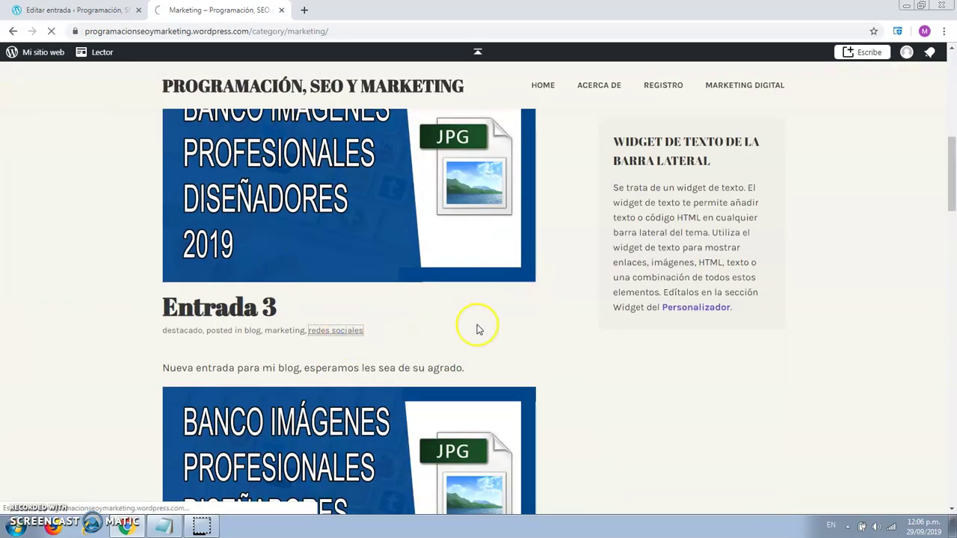
{"action": "scroll", "coordinate": [562, 280], "scroll_direction": "down", "scroll_amount": 15}
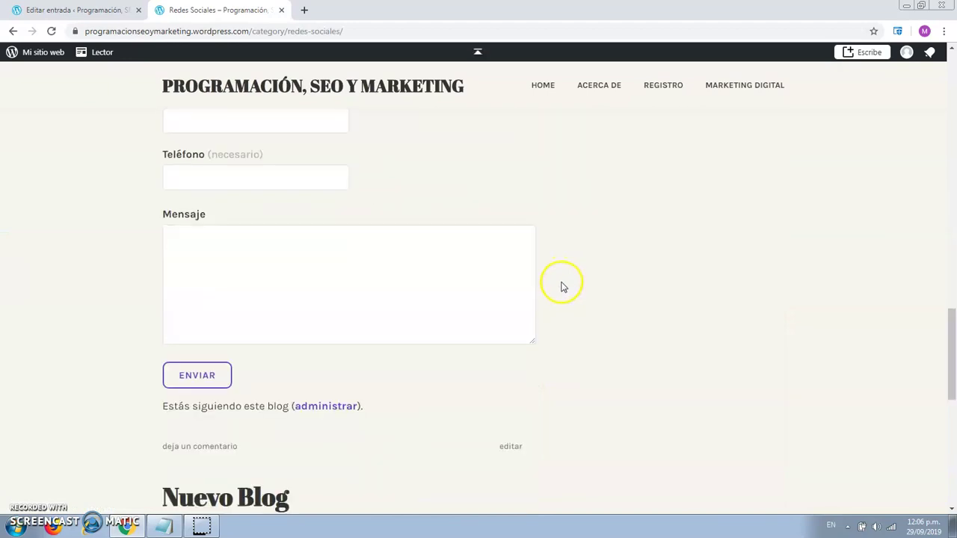
{"action": "scroll", "coordinate": [562, 287], "scroll_direction": "down", "scroll_amount": 7}
{"action": "scroll", "coordinate": [562, 286], "scroll_direction": "up", "scroll_amount": 6}
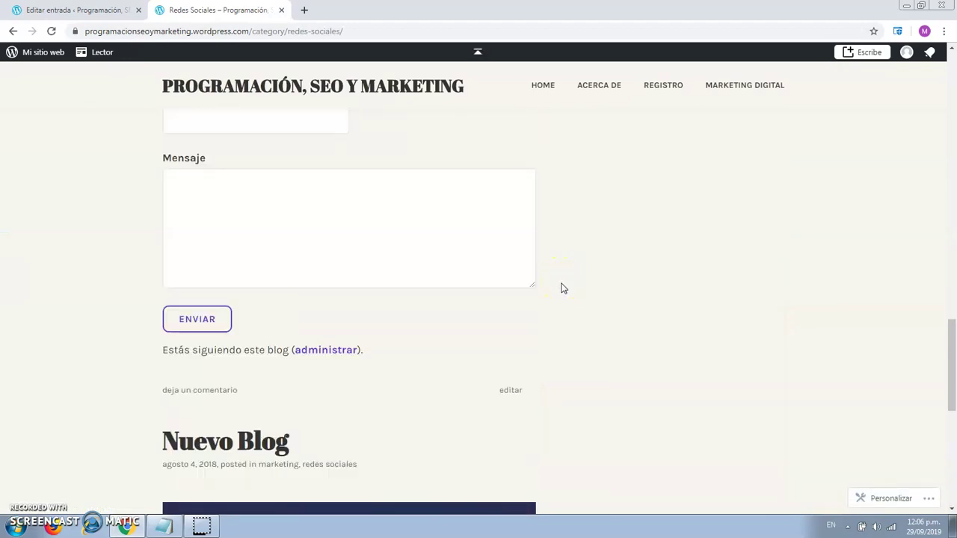
{"action": "scroll", "coordinate": [563, 289], "scroll_direction": "up", "scroll_amount": 12}
{"action": "scroll", "coordinate": [563, 289], "scroll_direction": "down", "scroll_amount": 4}
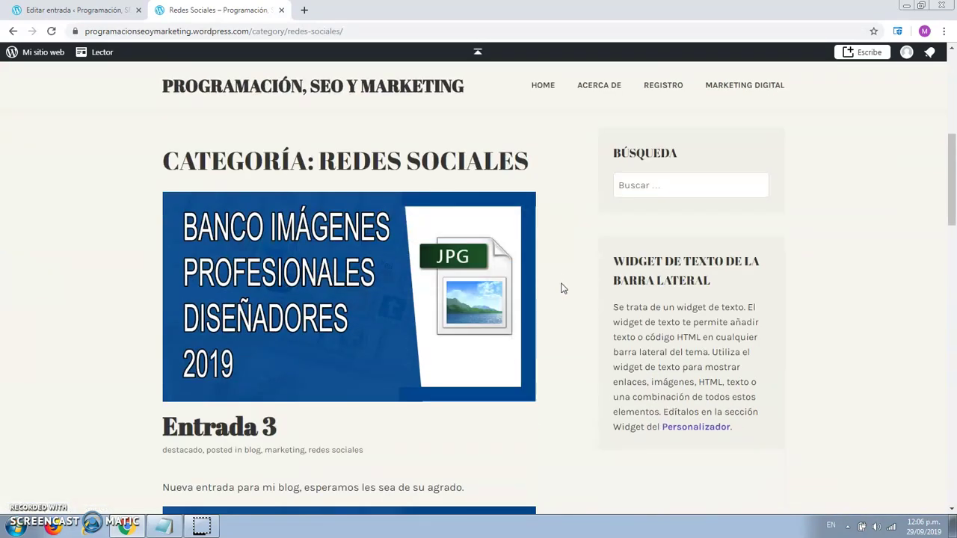
{"action": "scroll", "coordinate": [563, 288], "scroll_direction": "up", "scroll_amount": 5}
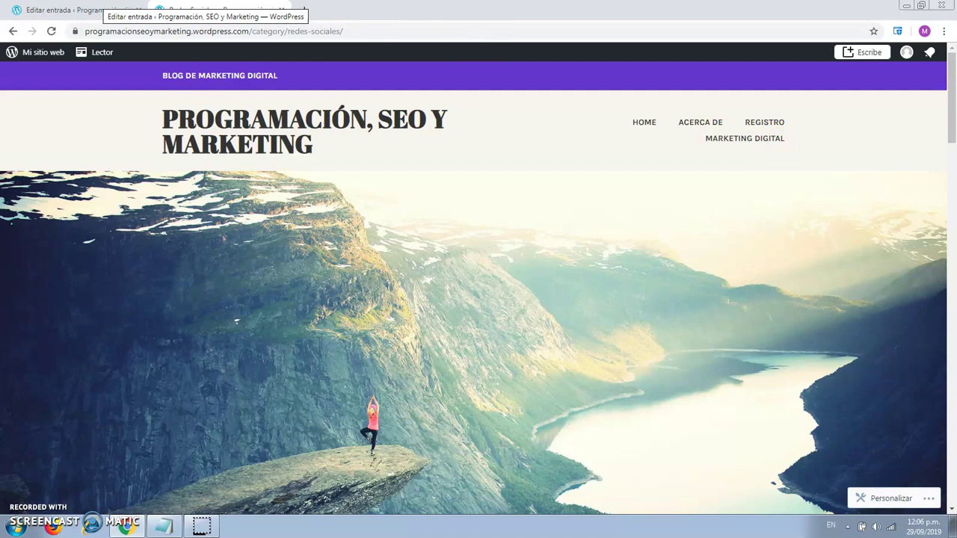
Step: From the admin tab, open Apariencia > Menús showing Home, Acerca de, Registro and Marketing Digital
{"action": "left_click", "coordinate": [96, 9]}
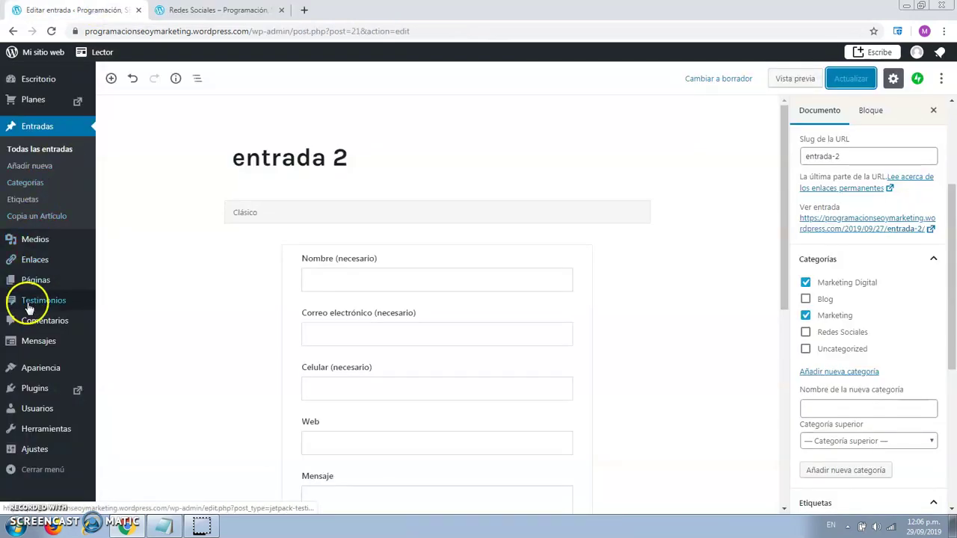
{"action": "mouse_move", "coordinate": [50, 372]}
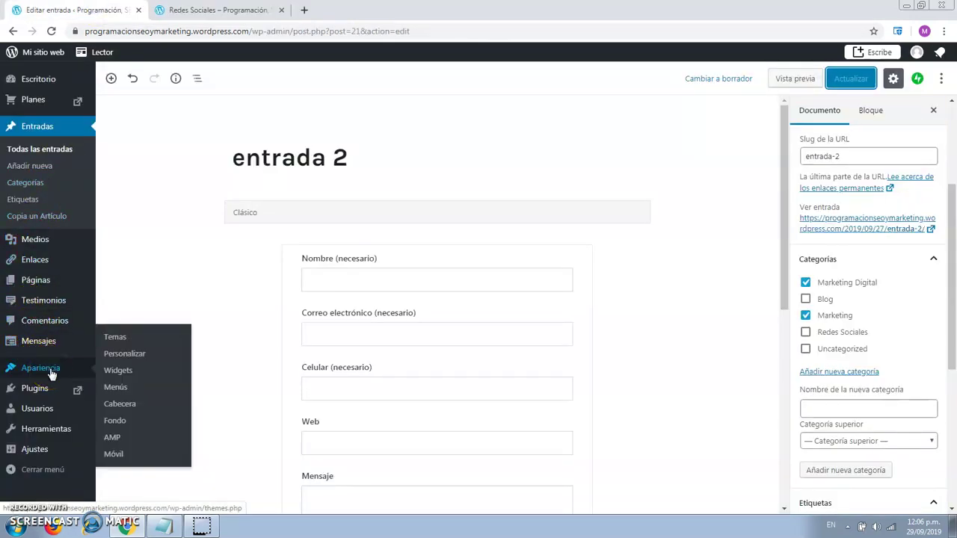
{"action": "left_click", "coordinate": [125, 389]}
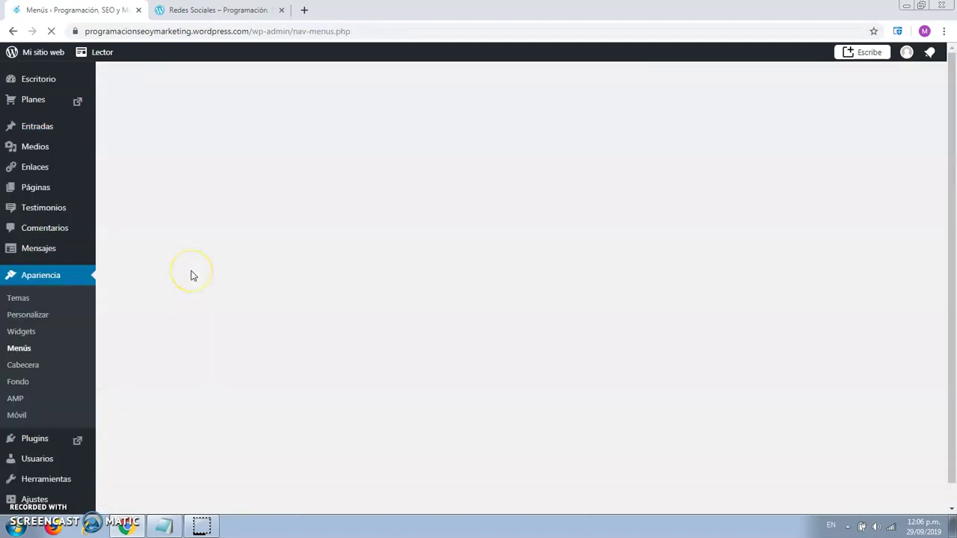
{"action": "scroll", "coordinate": [488, 295], "scroll_direction": "down", "scroll_amount": 2}
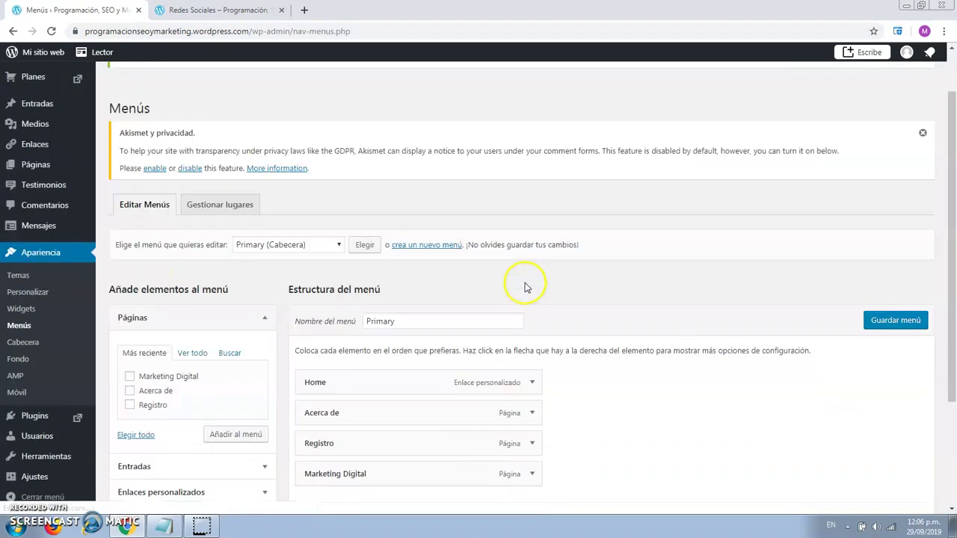
{"action": "scroll", "coordinate": [536, 271], "scroll_direction": "down", "scroll_amount": 2}
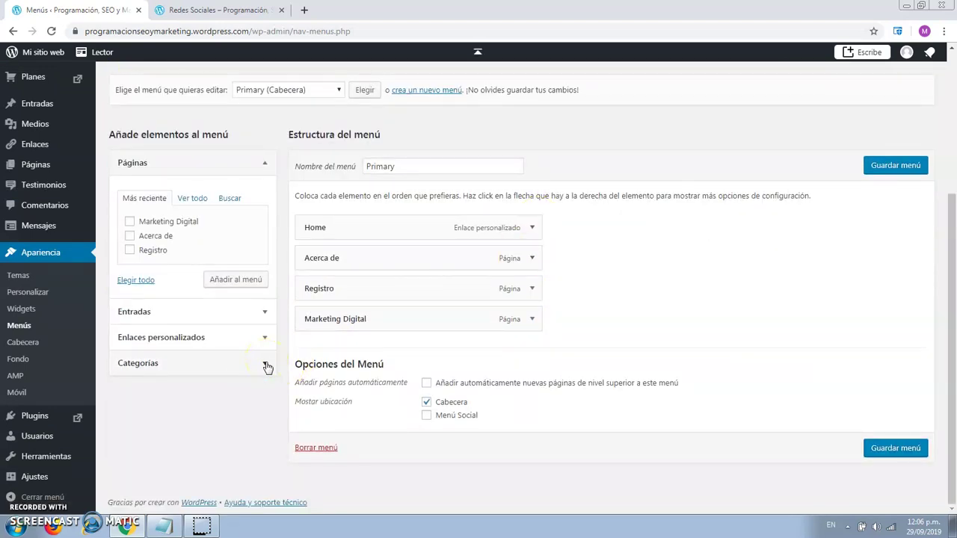
Step: Under Categorías, add Redes Sociales as the fifth Primary menu item, save, and go to the site tab
{"action": "left_click", "coordinate": [265, 364]}
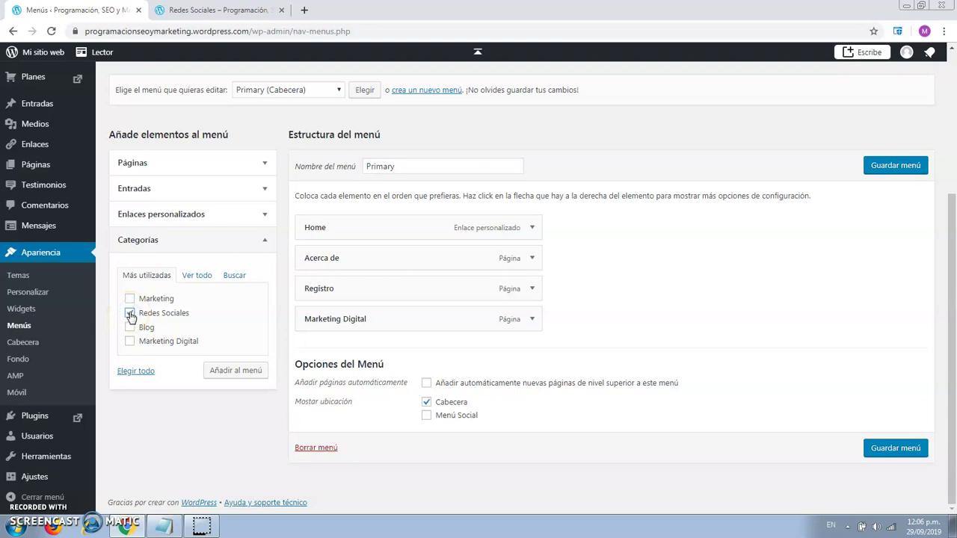
{"action": "left_click", "coordinate": [234, 373]}
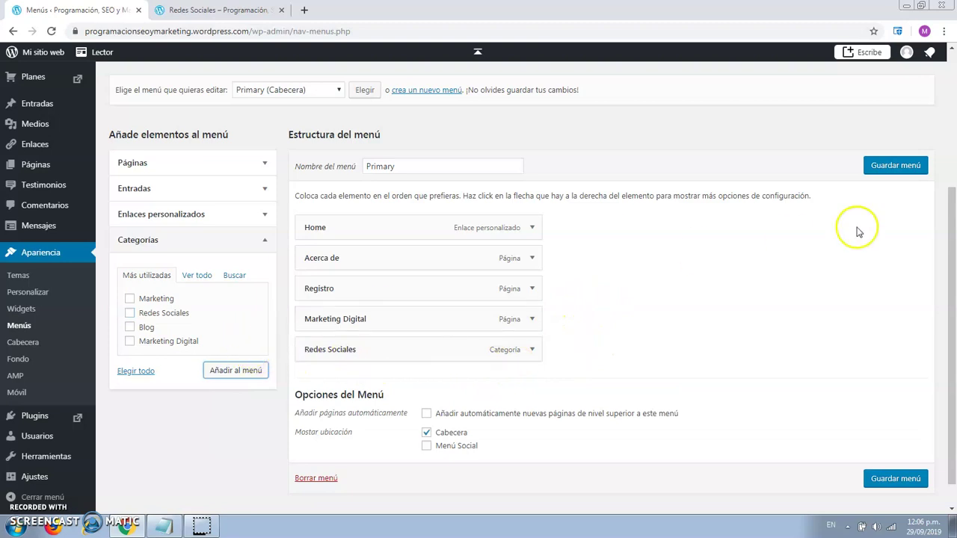
{"action": "left_click", "coordinate": [894, 168]}
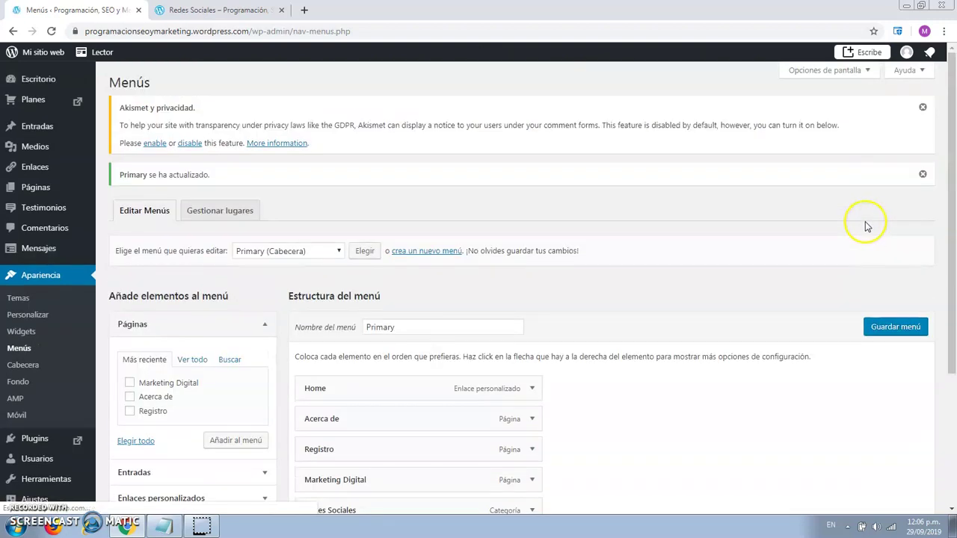
{"action": "scroll", "coordinate": [866, 227], "scroll_direction": "up", "scroll_amount": 1}
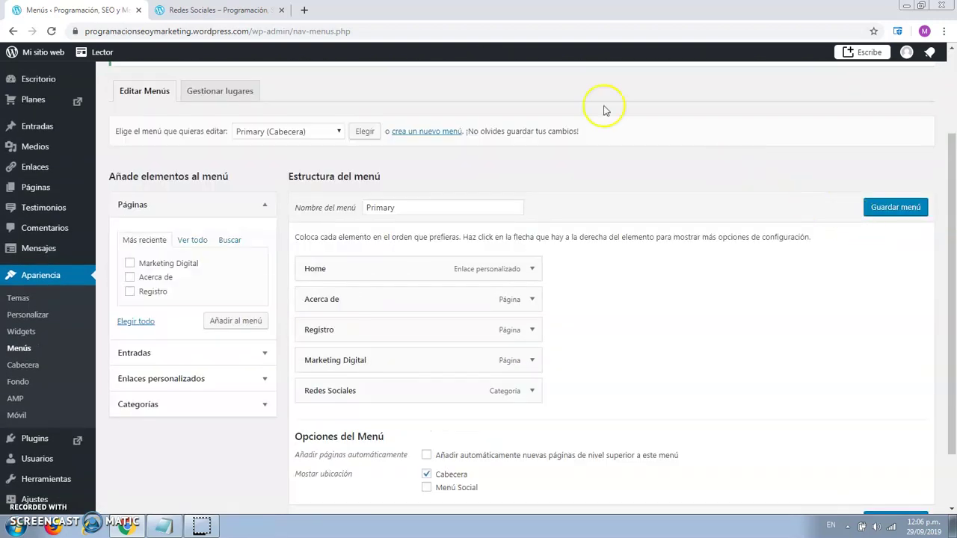
{"action": "key", "text": "ctrl+Tab"}
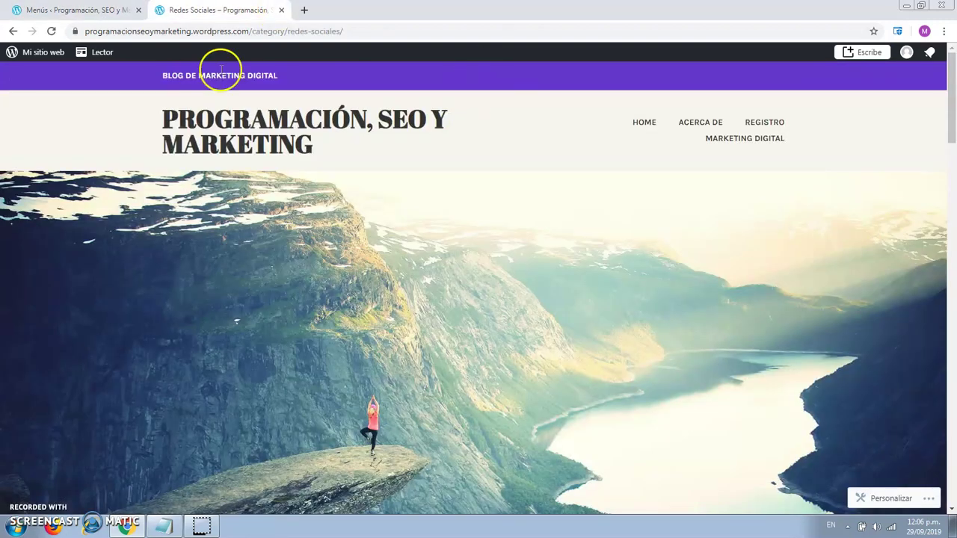
Step: Reload the site and open the new REDES SOCIALES header link, looking through its posts
{"action": "left_click", "coordinate": [49, 32]}
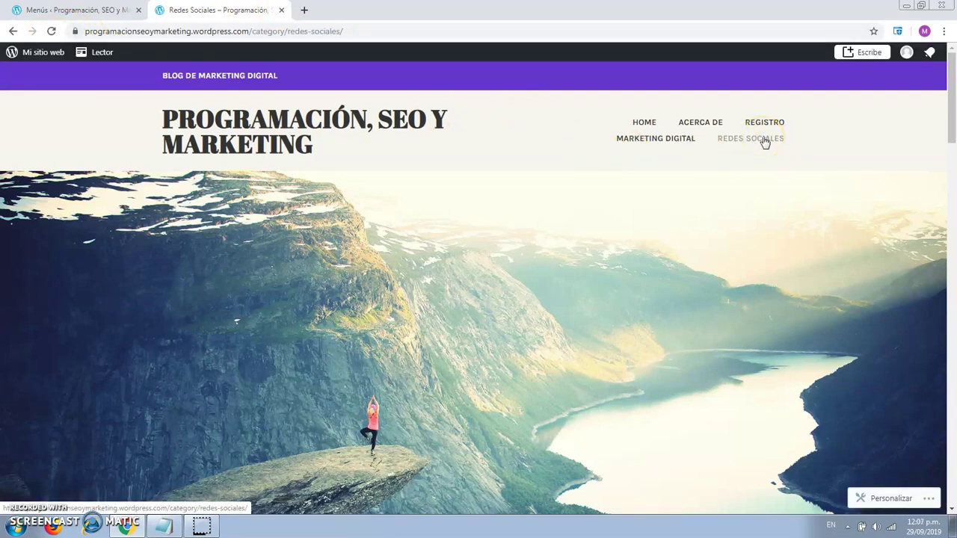
{"action": "left_click", "coordinate": [765, 142]}
{"action": "scroll", "coordinate": [616, 158], "scroll_direction": "down", "scroll_amount": 5}
{"action": "scroll", "coordinate": [610, 171], "scroll_direction": "down", "scroll_amount": 9}
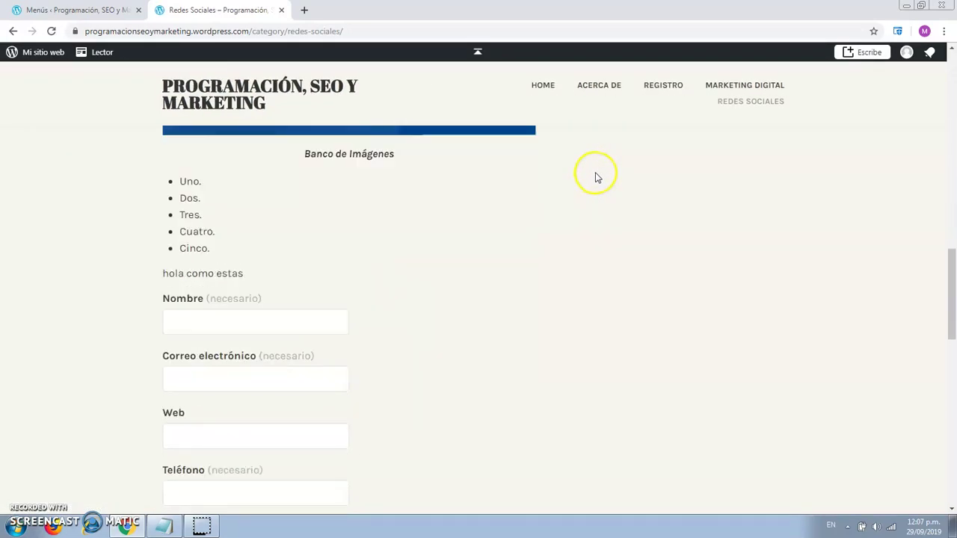
{"action": "scroll", "coordinate": [598, 178], "scroll_direction": "down", "scroll_amount": 12}
{"action": "scroll", "coordinate": [599, 179], "scroll_direction": "up", "scroll_amount": 5}
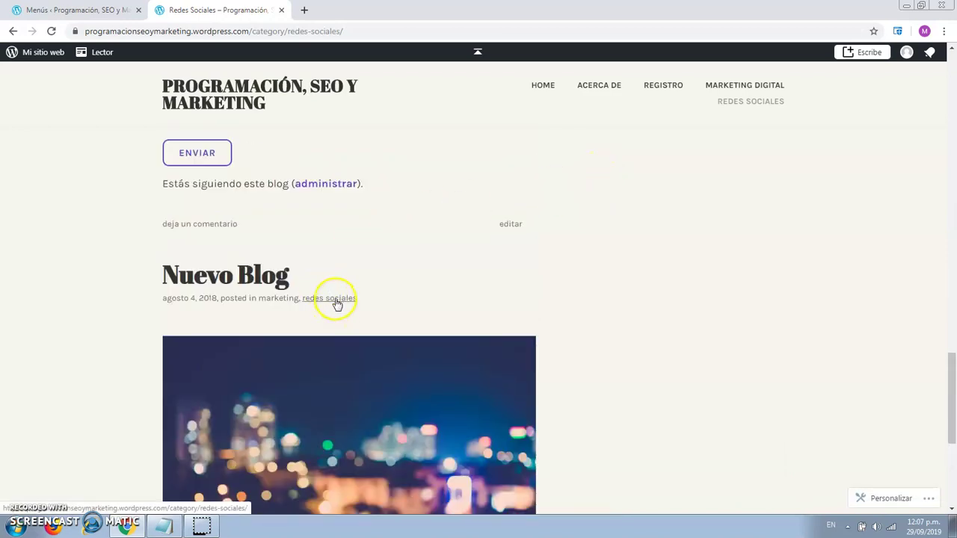
{"action": "scroll", "coordinate": [591, 284], "scroll_direction": "down", "scroll_amount": 2}
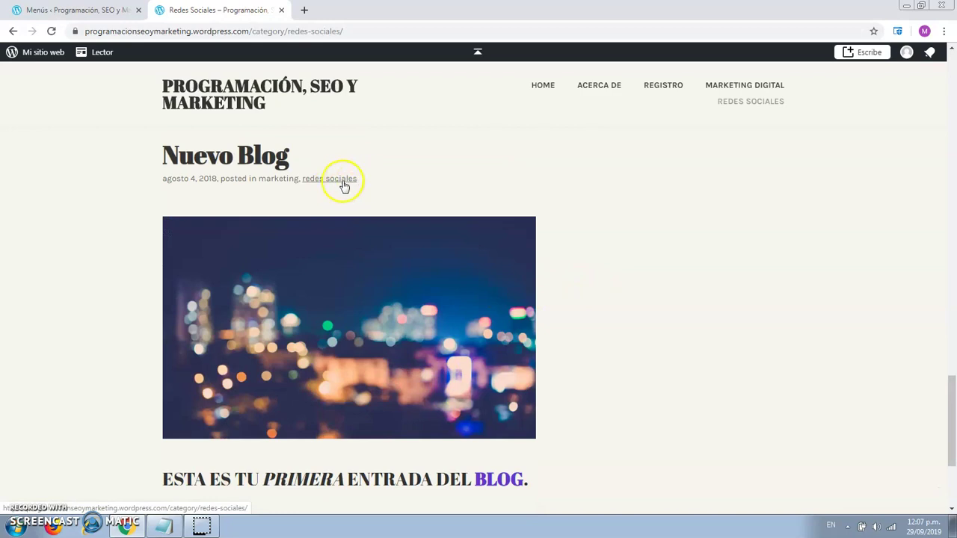
{"action": "scroll", "coordinate": [372, 214], "scroll_direction": "up", "scroll_amount": 5}
{"action": "scroll", "coordinate": [371, 214], "scroll_direction": "up", "scroll_amount": 10}
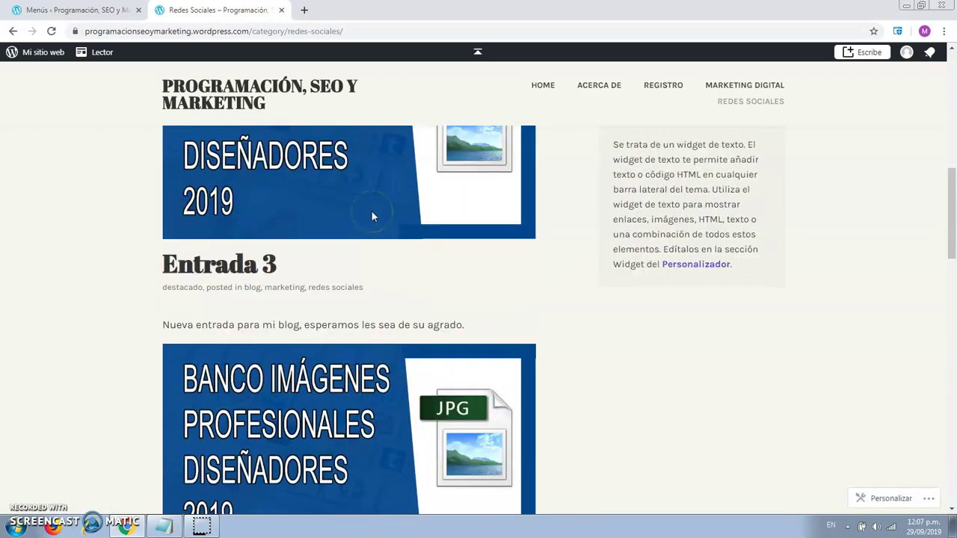
{"action": "scroll", "coordinate": [374, 218], "scroll_direction": "down", "scroll_amount": 3}
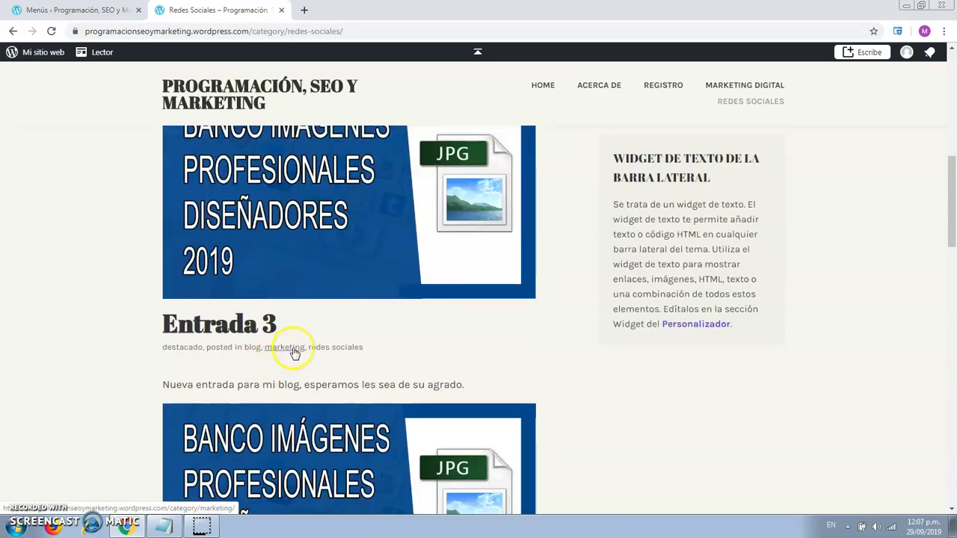
{"action": "scroll", "coordinate": [341, 349], "scroll_direction": "up", "scroll_amount": 6}
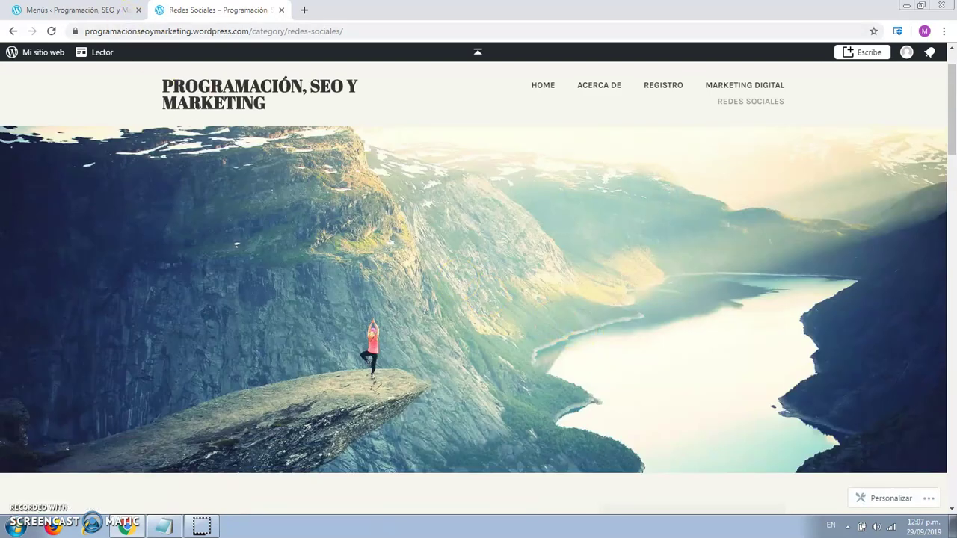
Step: Switch between the Menús editor and the live site, ending back in Menús
{"action": "left_click", "coordinate": [82, 9]}
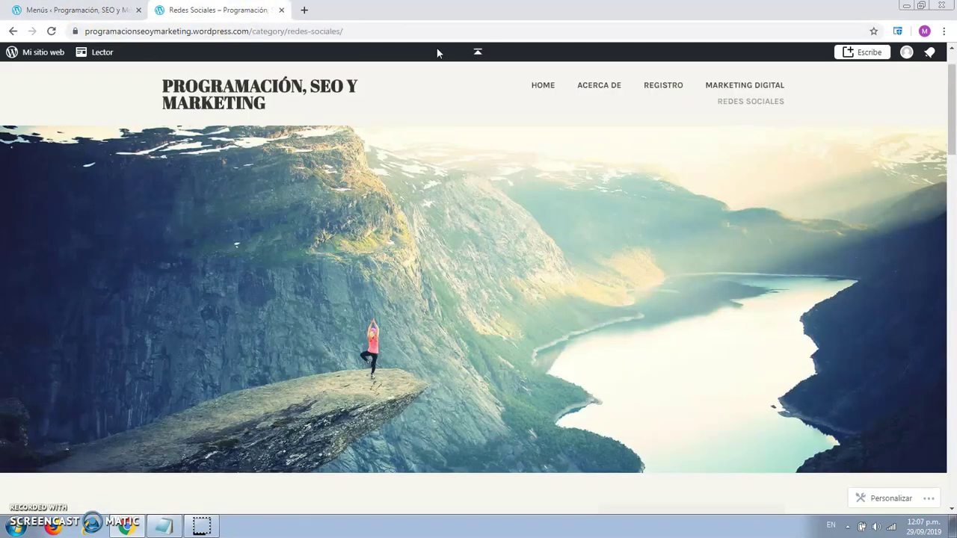
{"action": "left_click", "coordinate": [217, 9]}
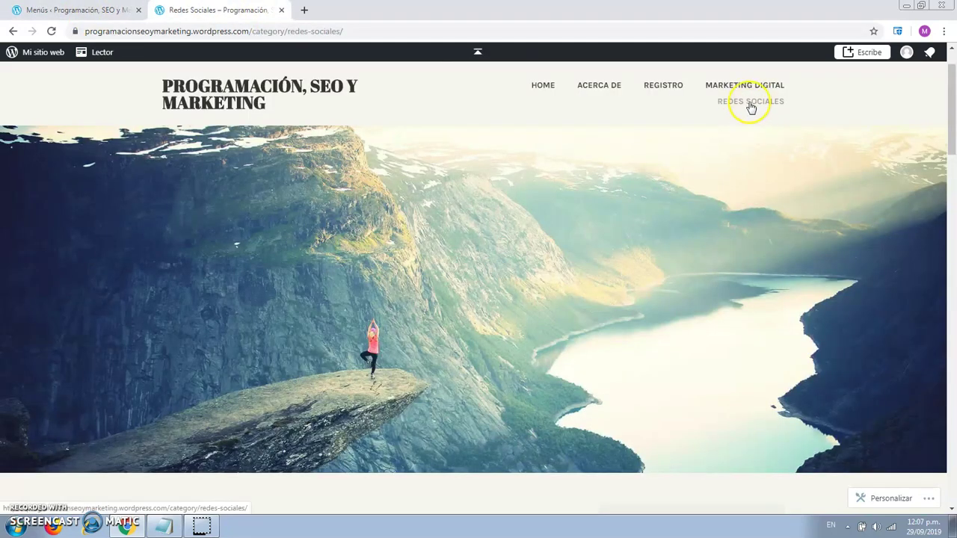
{"action": "left_click", "coordinate": [818, 104]}
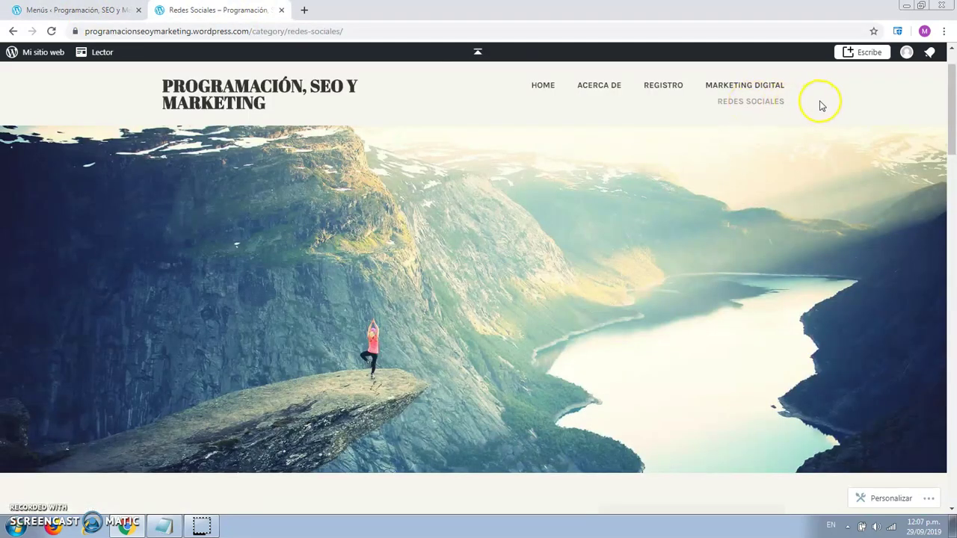
{"action": "left_click", "coordinate": [90, 10]}
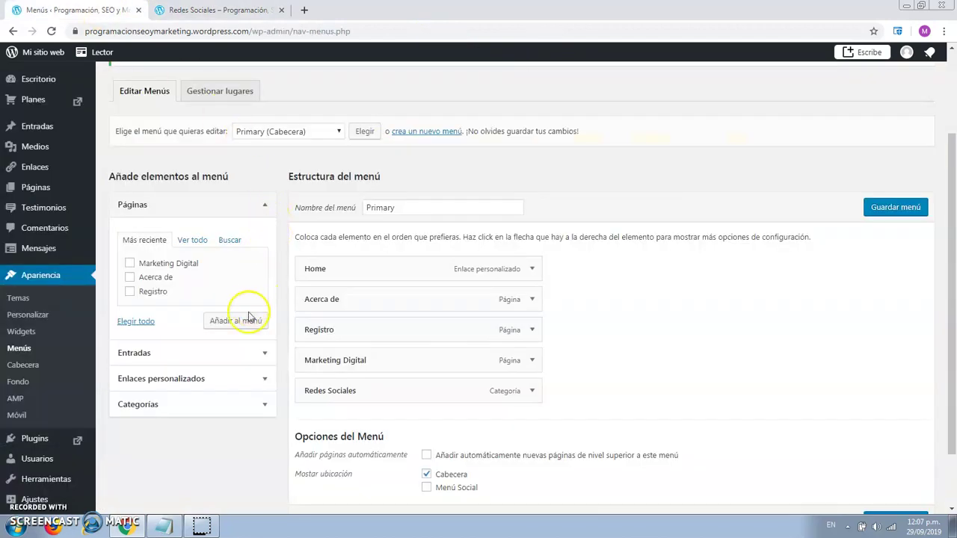
Step: Add a custom link to the Facebook URL labelled 'Facebook' as the sixth menu item, save, and reload the site
{"action": "scroll", "coordinate": [234, 377], "scroll_direction": "down", "scroll_amount": 1}
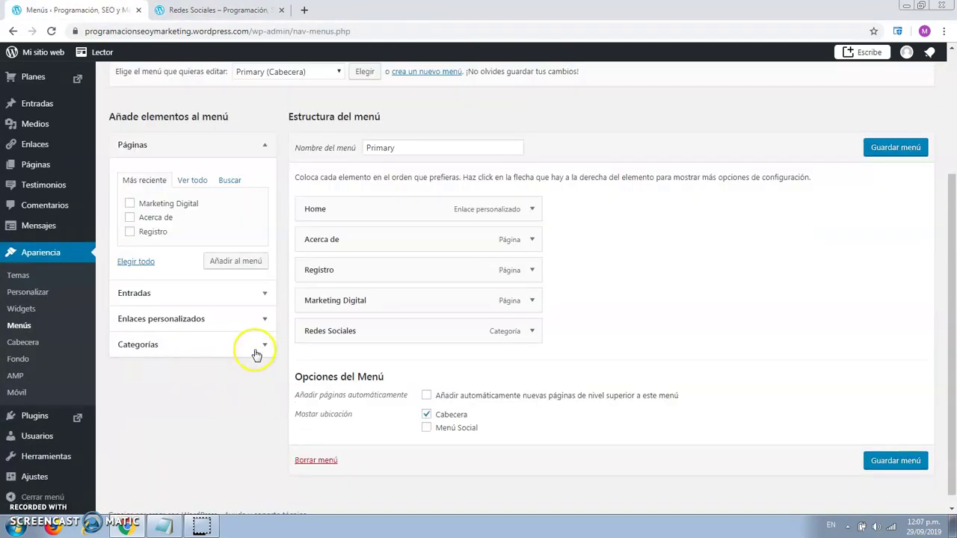
{"action": "left_click", "coordinate": [261, 319]}
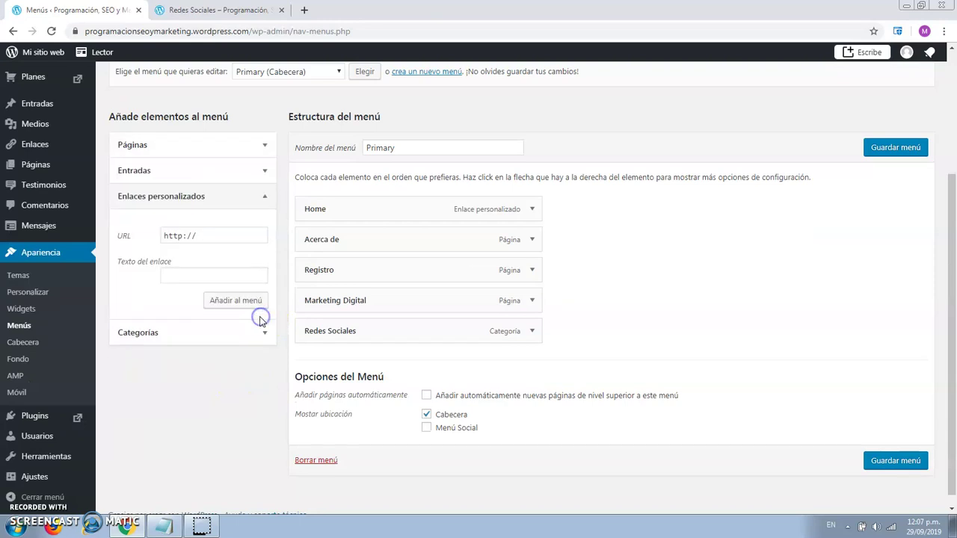
{"action": "left_click", "coordinate": [213, 234]}
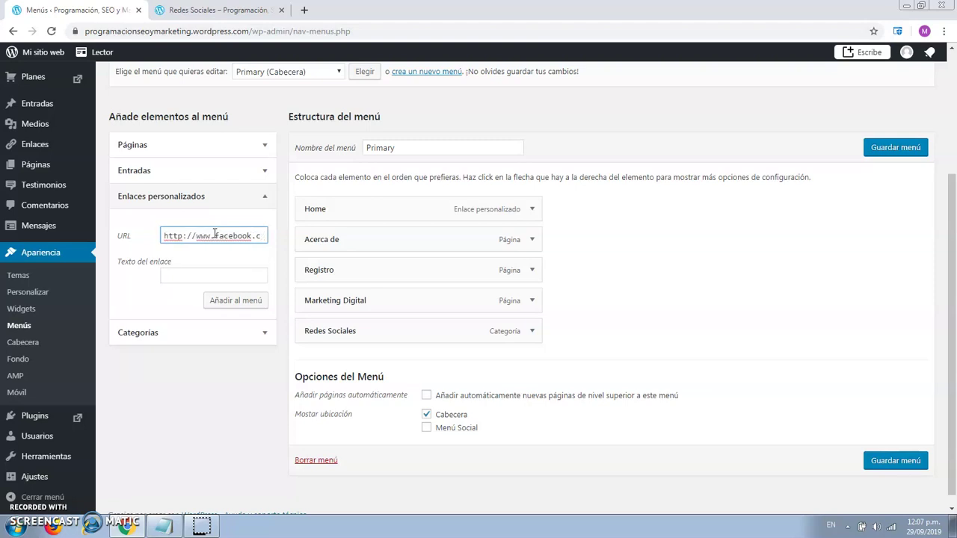
{"action": "left_click", "coordinate": [186, 275]}
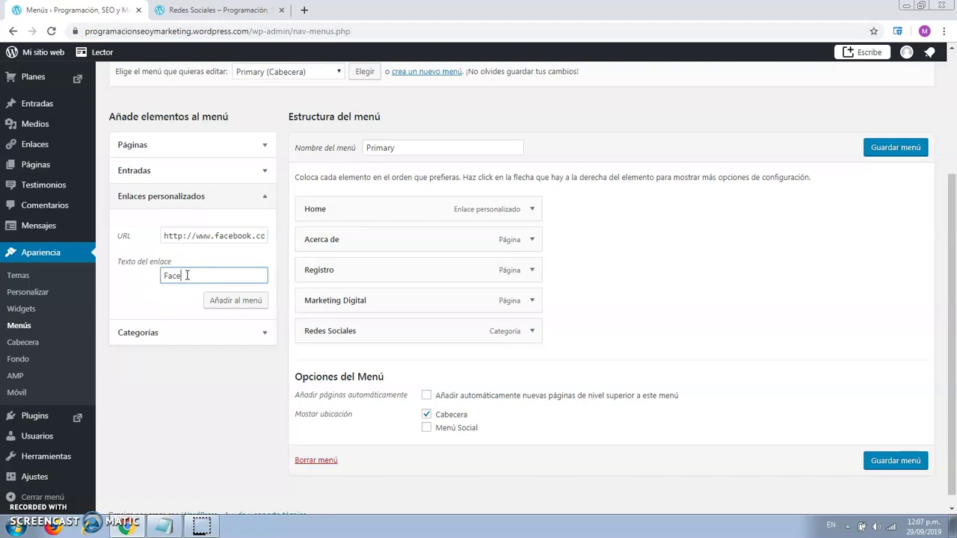
{"action": "left_click", "coordinate": [236, 300]}
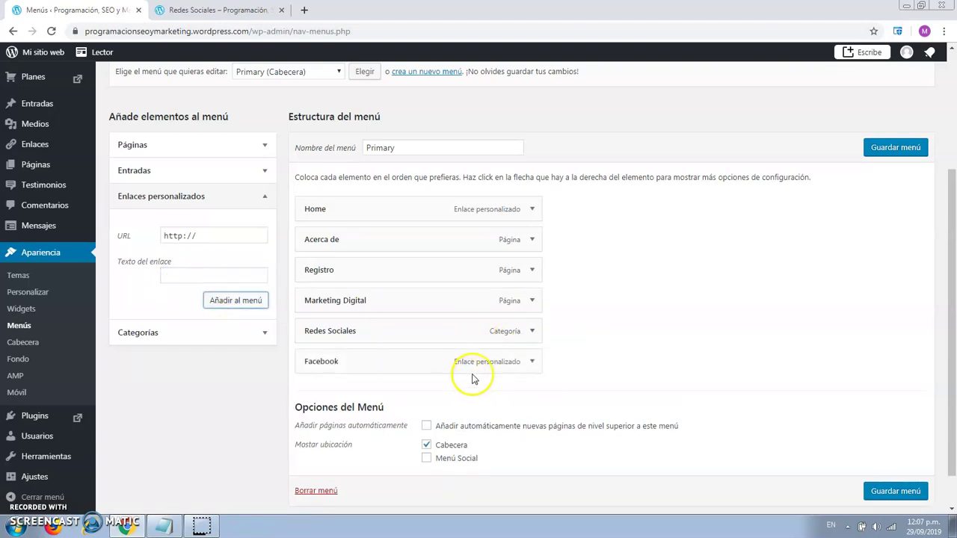
{"action": "left_click", "coordinate": [894, 150]}
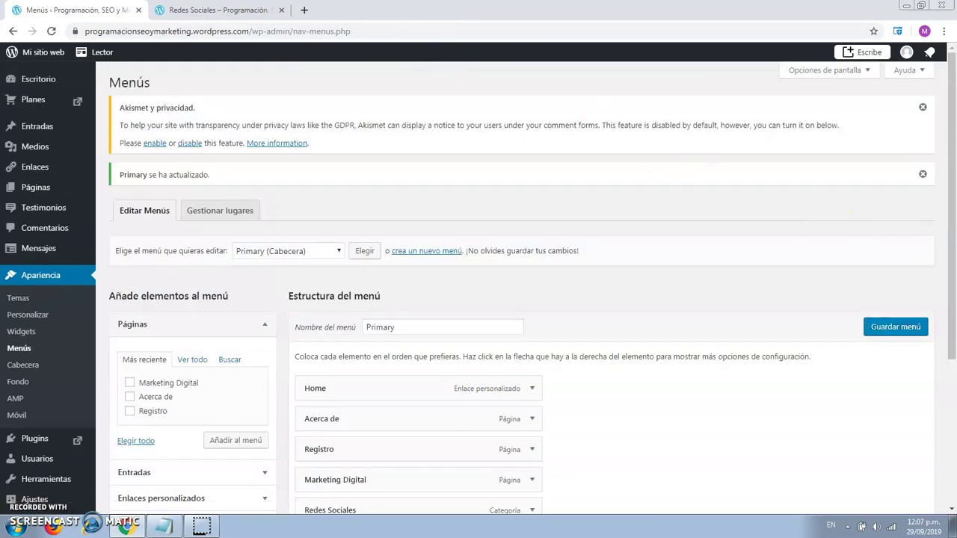
{"action": "key", "text": "ctrl+Tab"}
{"action": "left_click", "coordinate": [51, 31]}
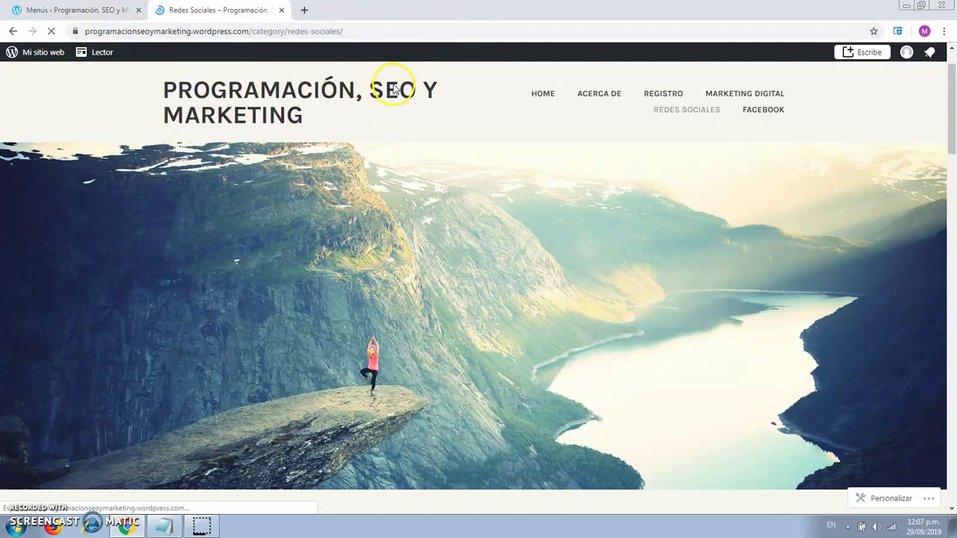
Step: Test the header's Facebook link, then come back to the blog's Redes Sociales page
{"action": "left_click", "coordinate": [759, 103]}
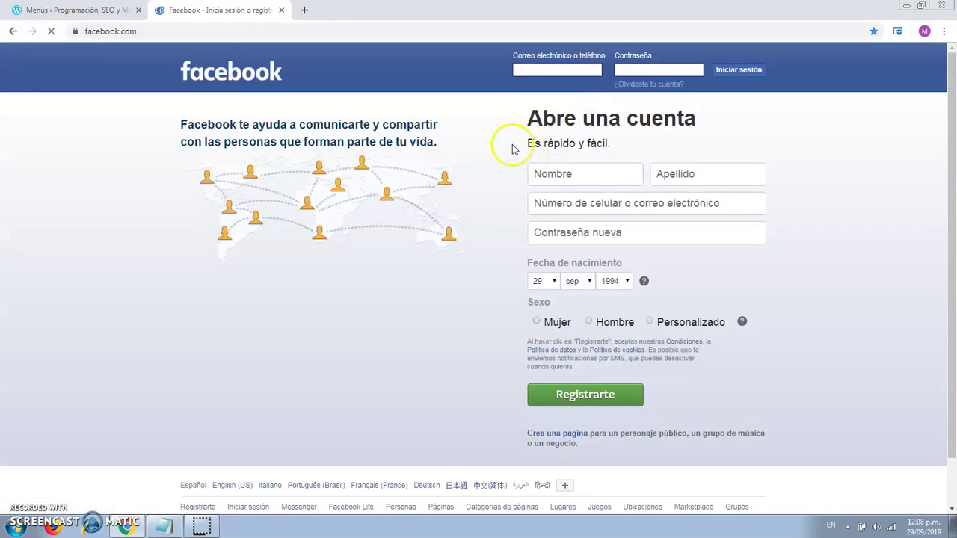
{"action": "left_click", "coordinate": [13, 33]}
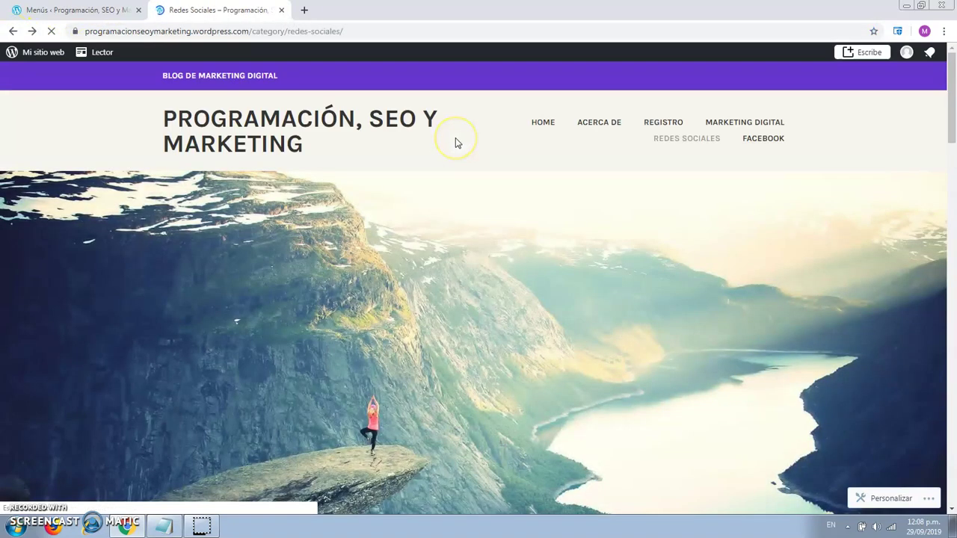
{"action": "key", "text": "ctrl+Page_Up"}
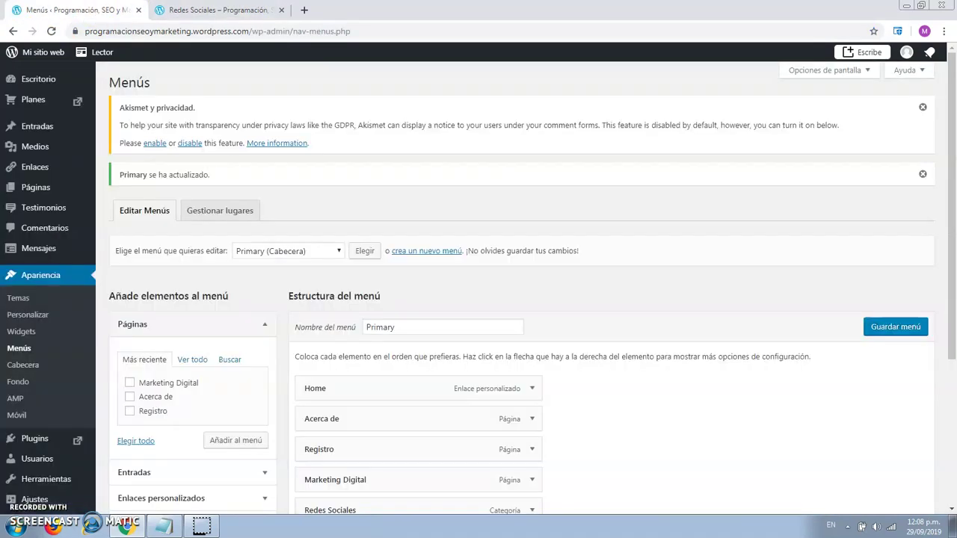
{"action": "key", "text": "ctrl+Page_Down"}
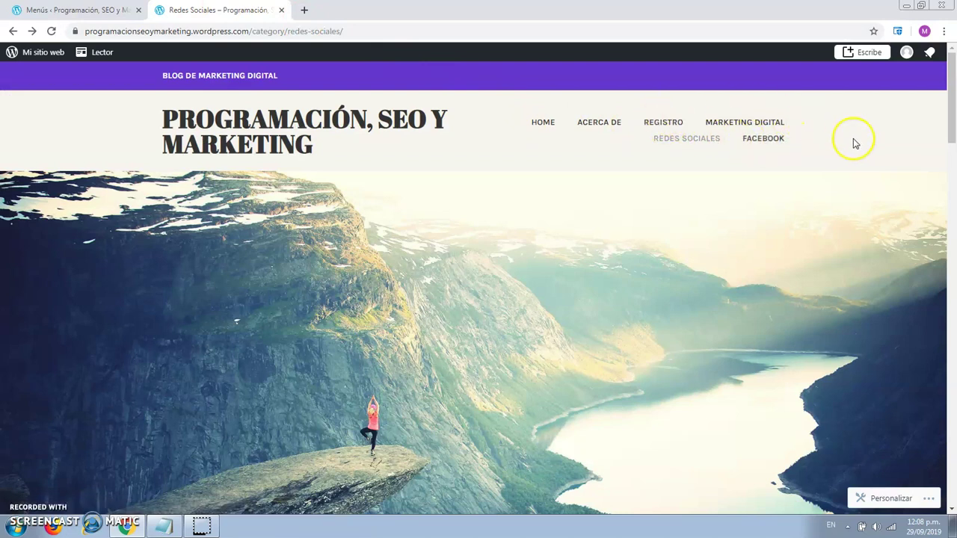
Step: Check the Marketing Digital page from the header menu, then return to the Menús editor
{"action": "left_click", "coordinate": [734, 128]}
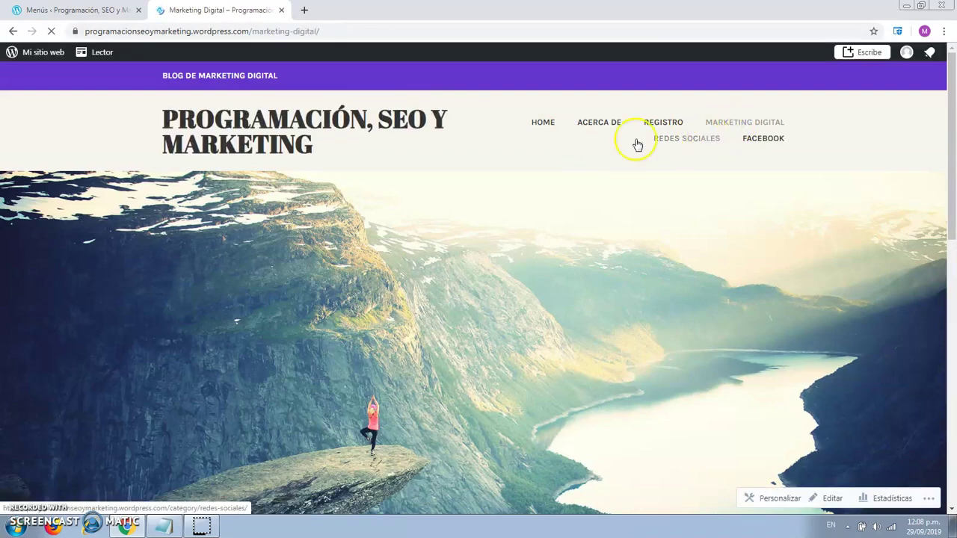
{"action": "scroll", "coordinate": [563, 156], "scroll_direction": "down", "scroll_amount": 3}
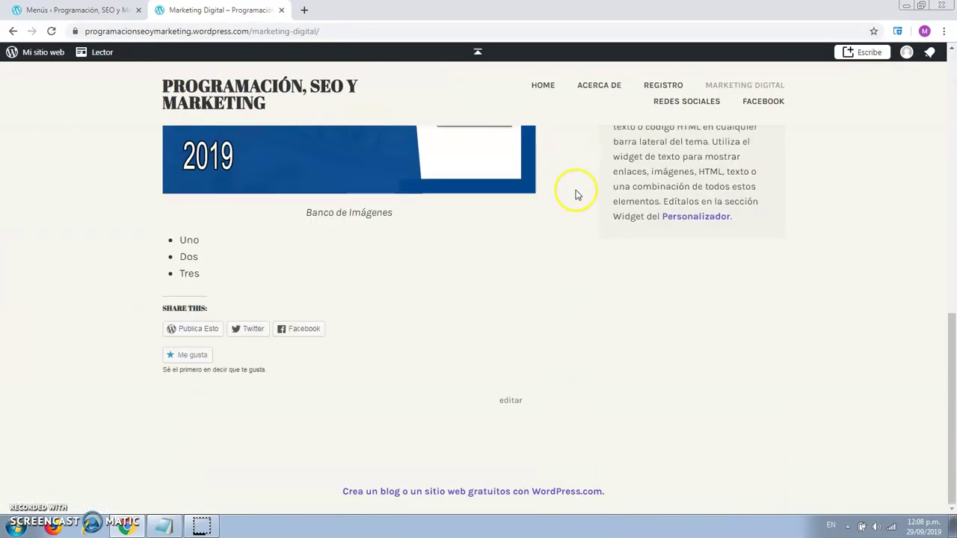
{"action": "scroll", "coordinate": [576, 195], "scroll_direction": "up", "scroll_amount": 5}
{"action": "scroll", "coordinate": [574, 196], "scroll_direction": "down", "scroll_amount": 5}
{"action": "scroll", "coordinate": [572, 196], "scroll_direction": "up", "scroll_amount": 5}
{"action": "left_click", "coordinate": [80, 11]}
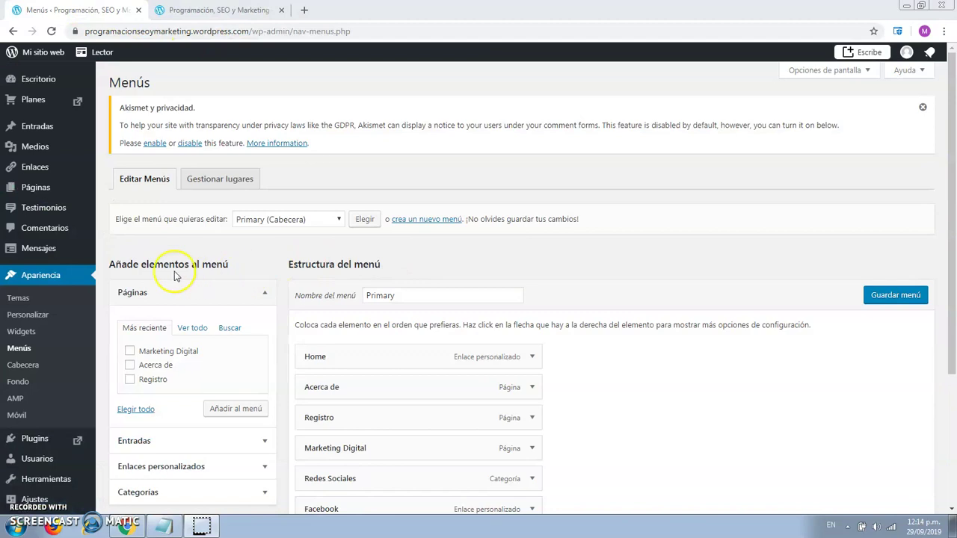
Step: Start a new page titled 'Entradas' and enter its body text
{"action": "mouse_move", "coordinate": [37, 194]}
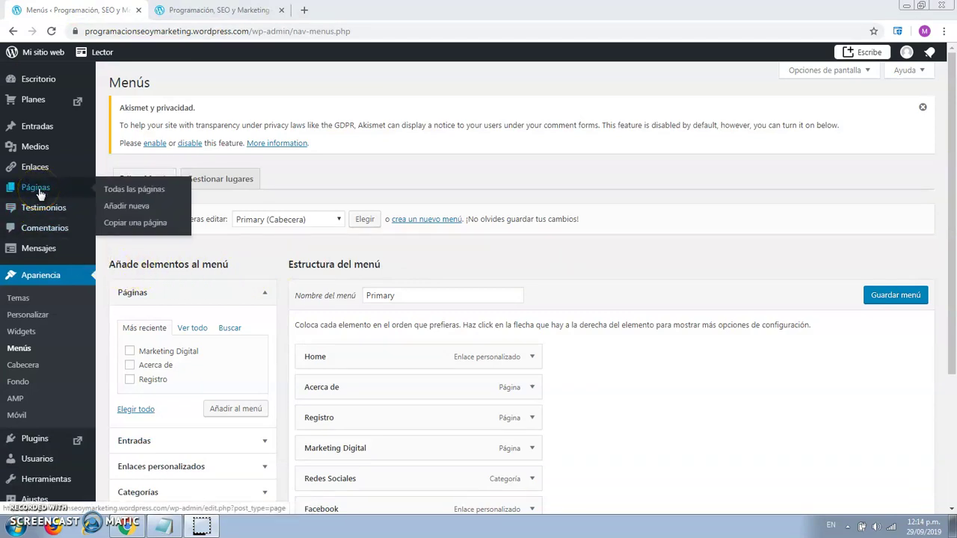
{"action": "left_click", "coordinate": [132, 210]}
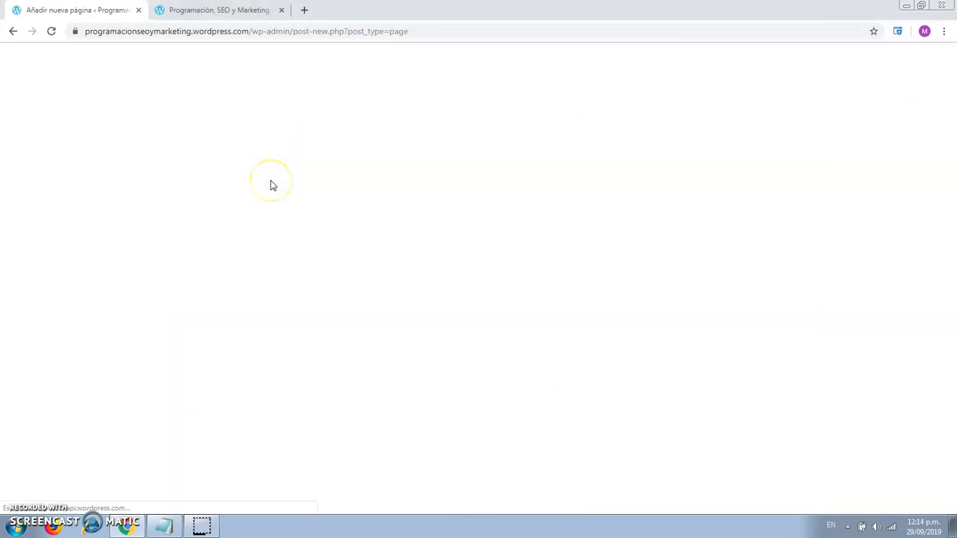
{"action": "left_click", "coordinate": [299, 159]}
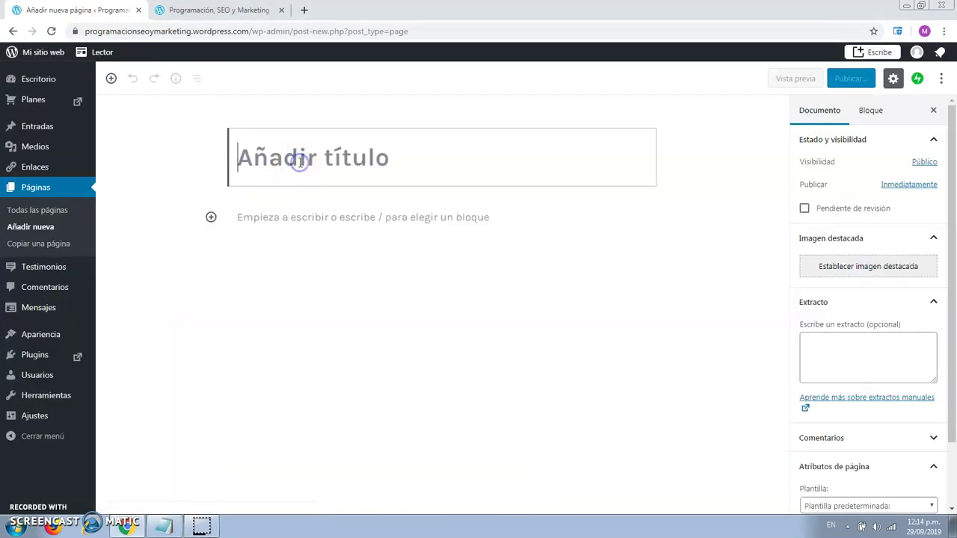
{"action": "type", "text": "Entr"}
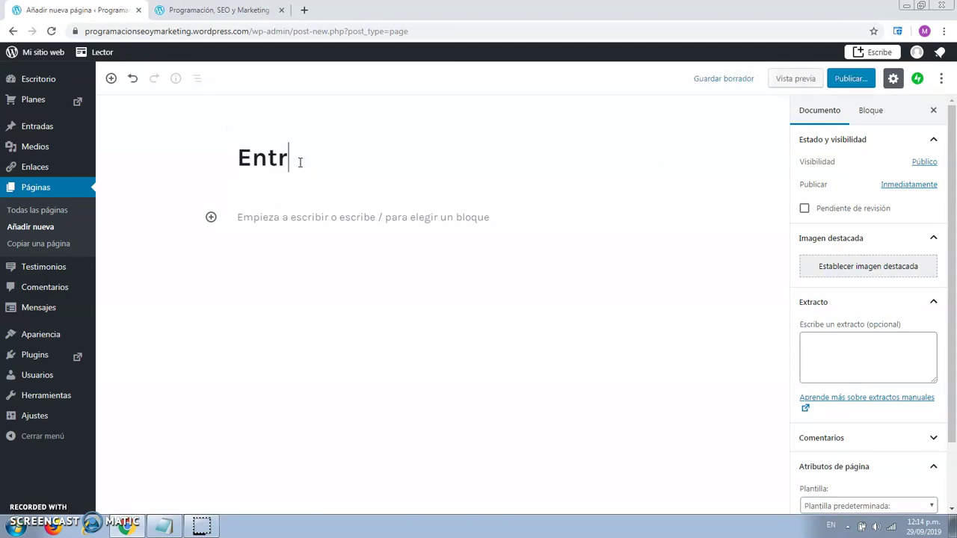
{"action": "type", "text": "adas"}
{"action": "double_click", "coordinate": [234, 154]}
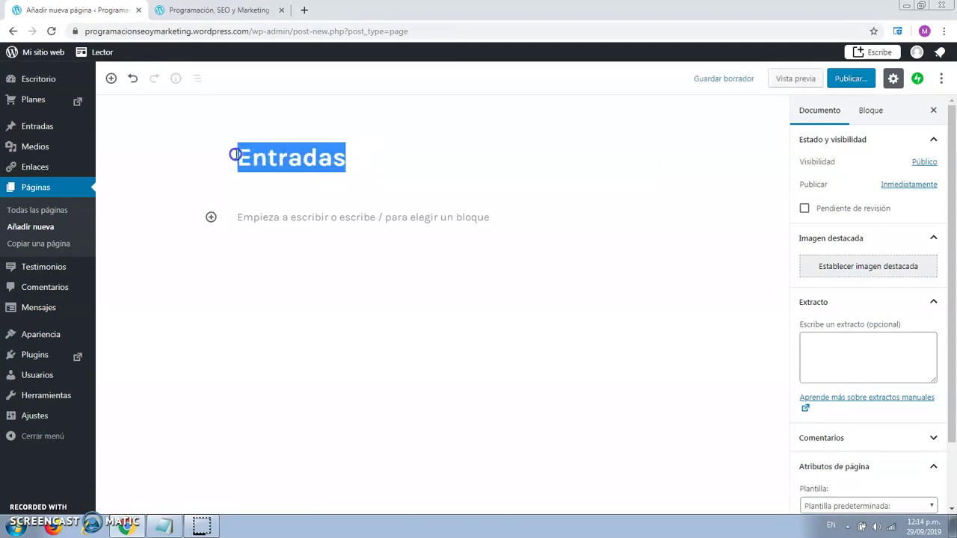
{"action": "left_click", "coordinate": [310, 217]}
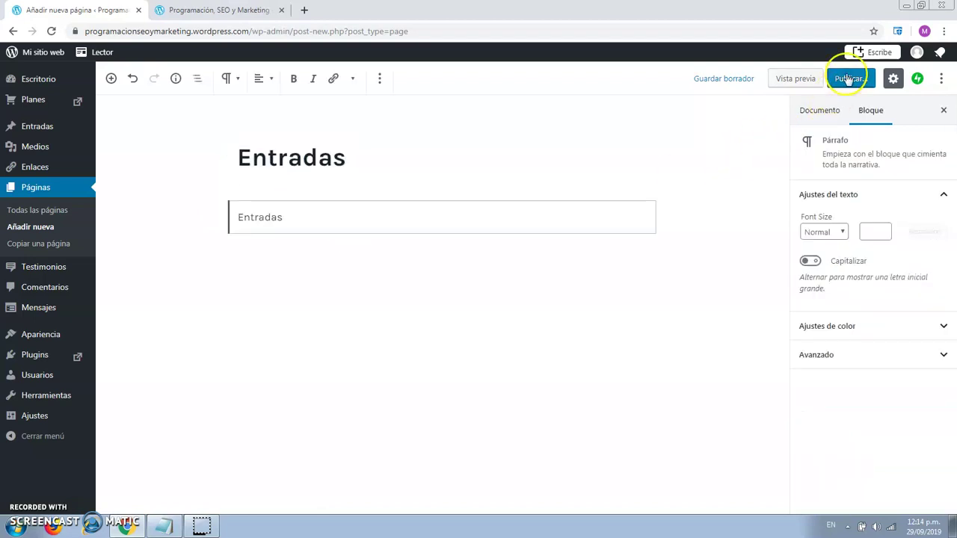
Step: Publish the Entradas page and dismiss the published notice
{"action": "left_click", "coordinate": [850, 81]}
{"action": "left_click", "coordinate": [884, 78]}
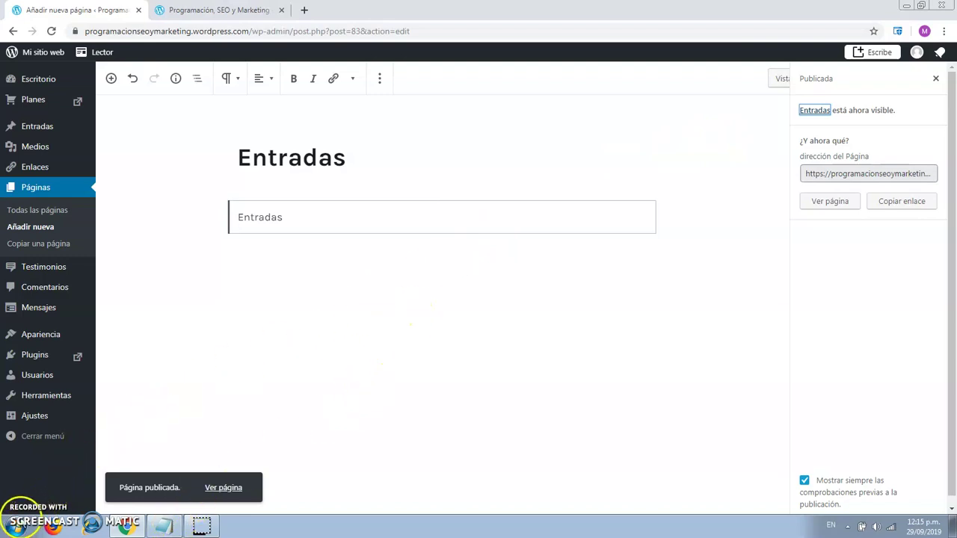
{"action": "left_click", "coordinate": [192, 329]}
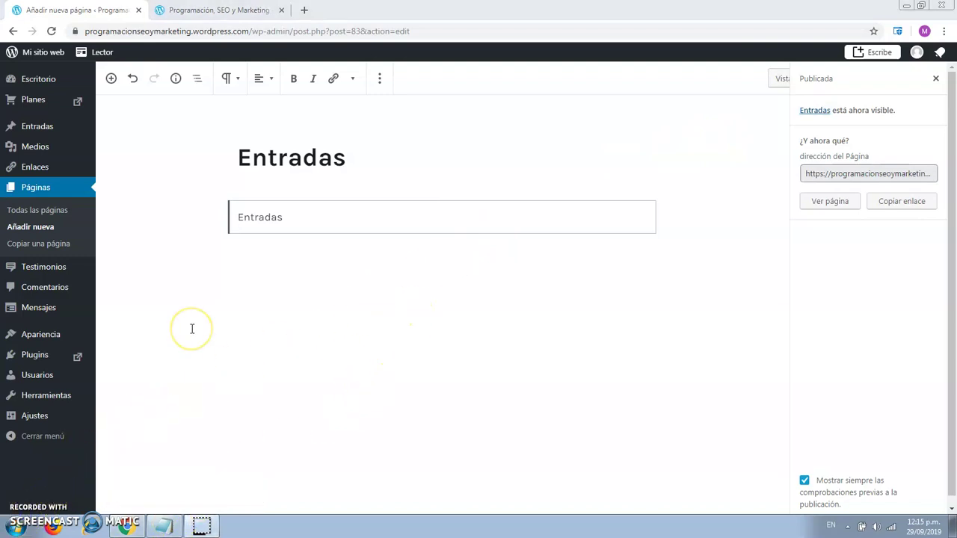
{"action": "mouse_move", "coordinate": [41, 419]}
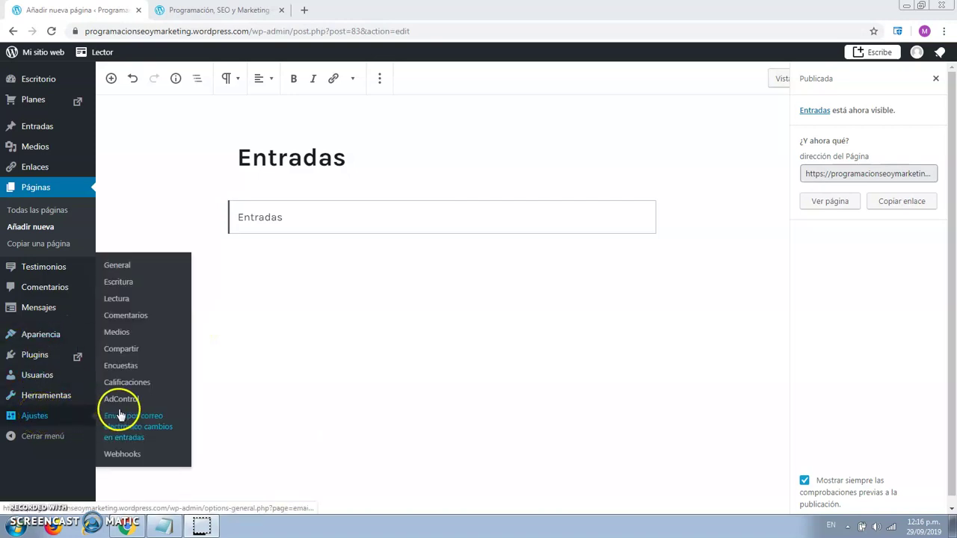
Step: Open the Lectura settings, preview the live HOME page, then select 'Una página estática'
{"action": "left_click", "coordinate": [126, 303]}
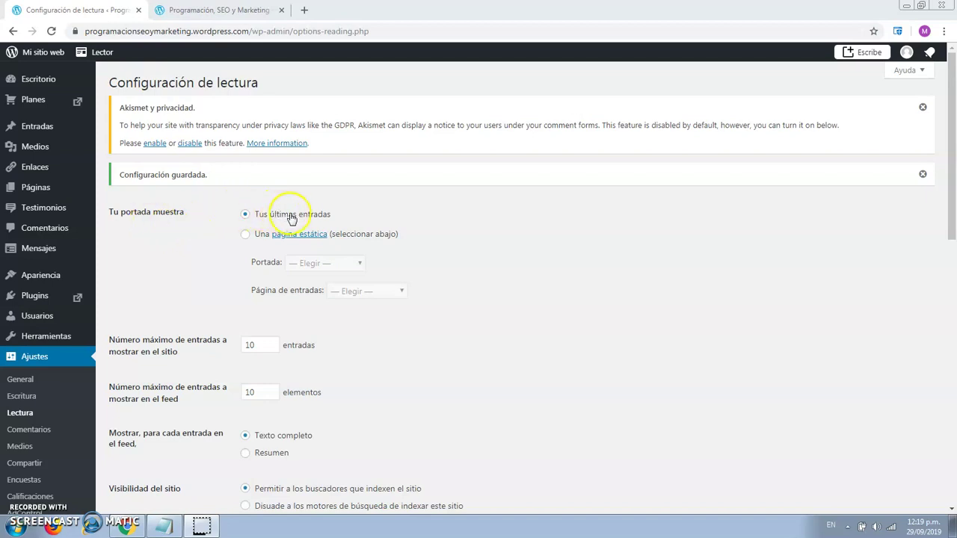
{"action": "left_click", "coordinate": [221, 10]}
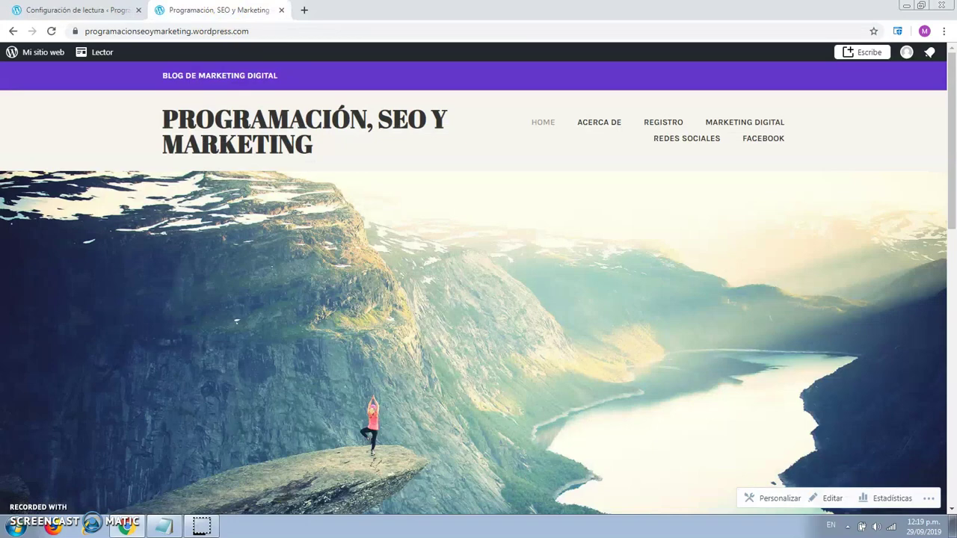
{"action": "left_click", "coordinate": [545, 123]}
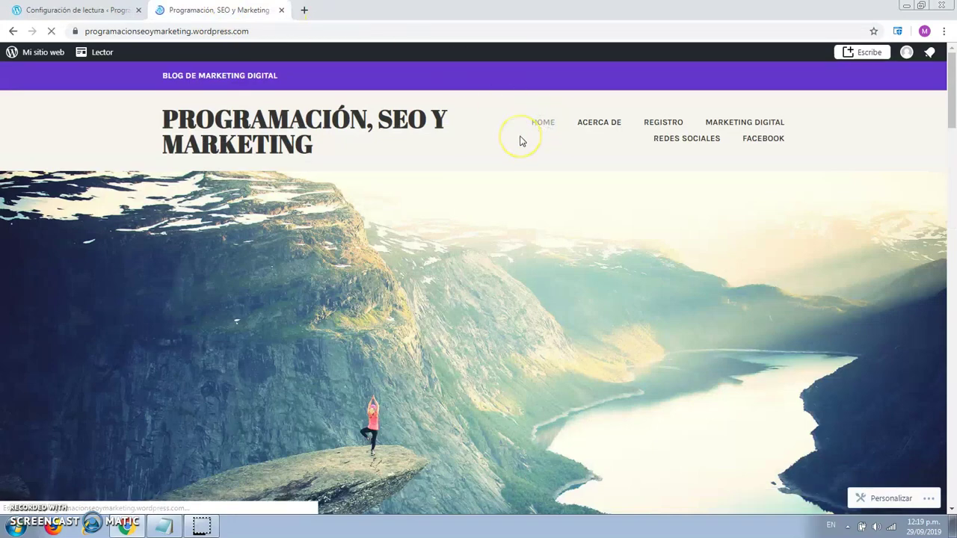
{"action": "scroll", "coordinate": [519, 140], "scroll_direction": "down", "scroll_amount": 5}
{"action": "scroll", "coordinate": [562, 199], "scroll_direction": "up", "scroll_amount": 5}
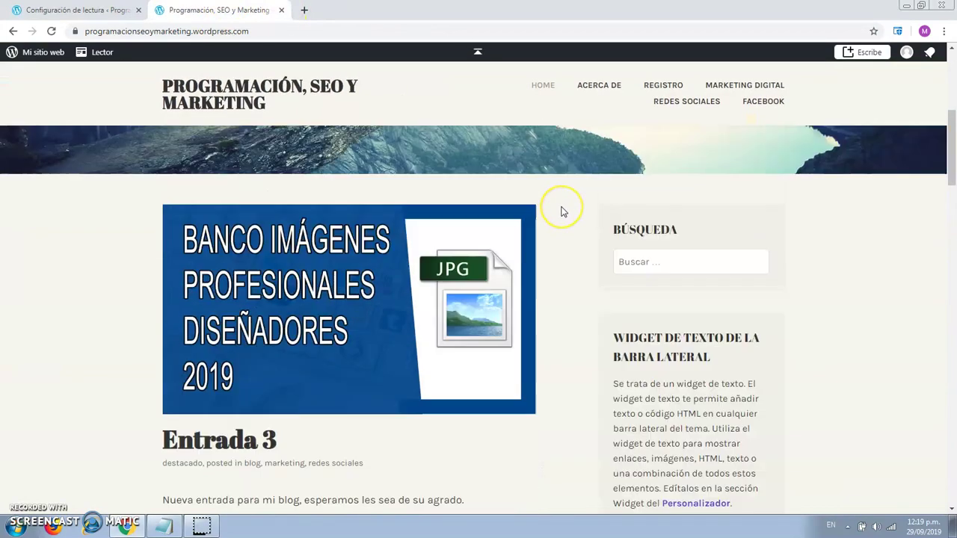
{"action": "left_click", "coordinate": [128, 9]}
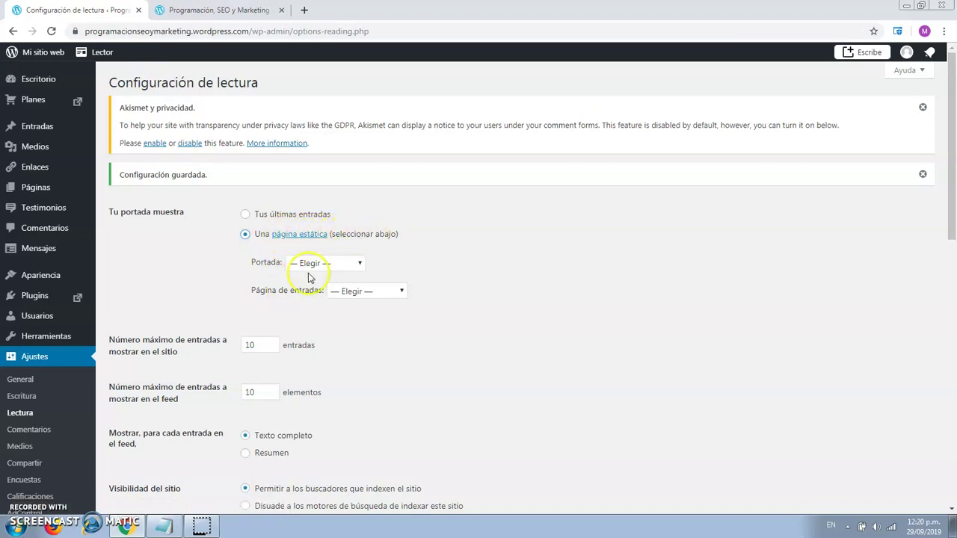
Step: Set 'Página de entradas' to Entradas and save the reading settings
{"action": "left_click", "coordinate": [360, 293]}
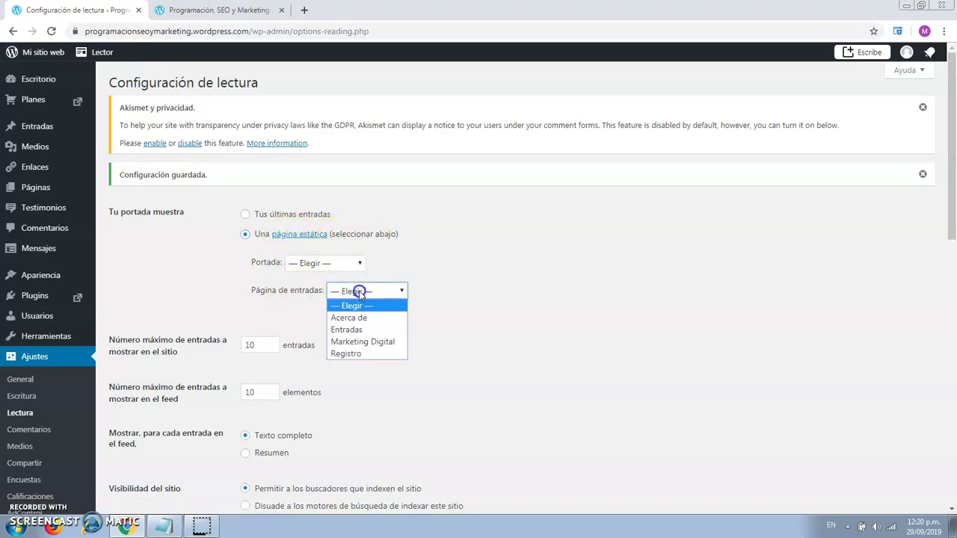
{"action": "left_click", "coordinate": [365, 332]}
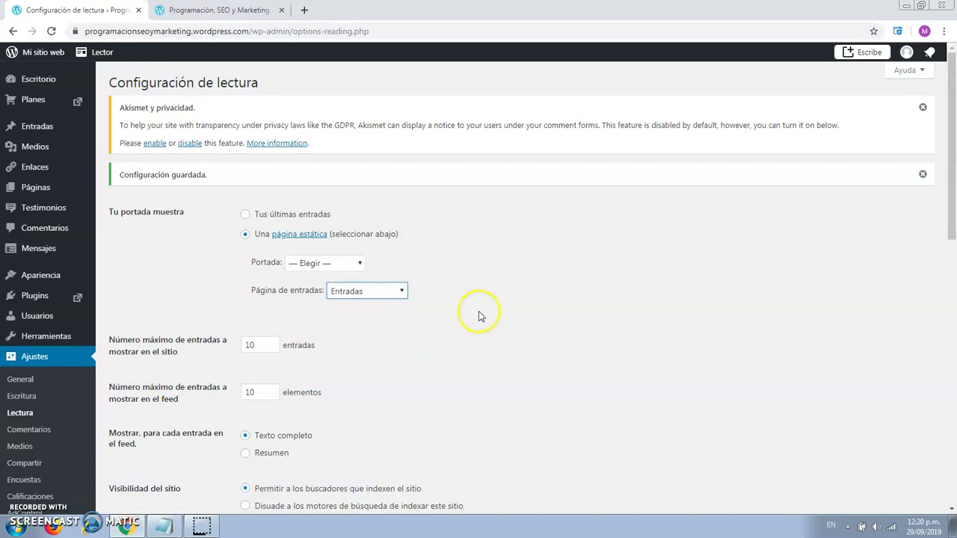
{"action": "left_click", "coordinate": [457, 271]}
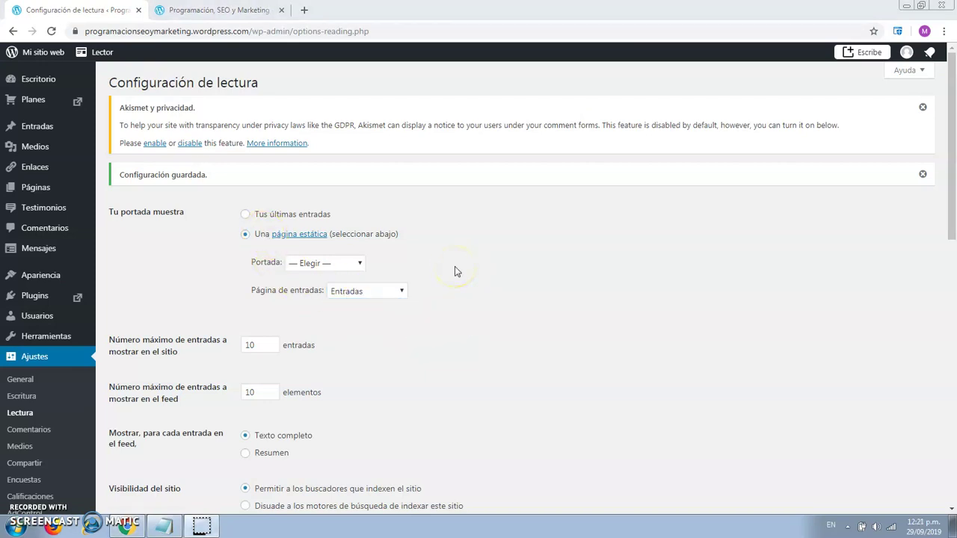
{"action": "left_click_drag", "start_coordinate": [948, 192], "coordinate": [953, 467]}
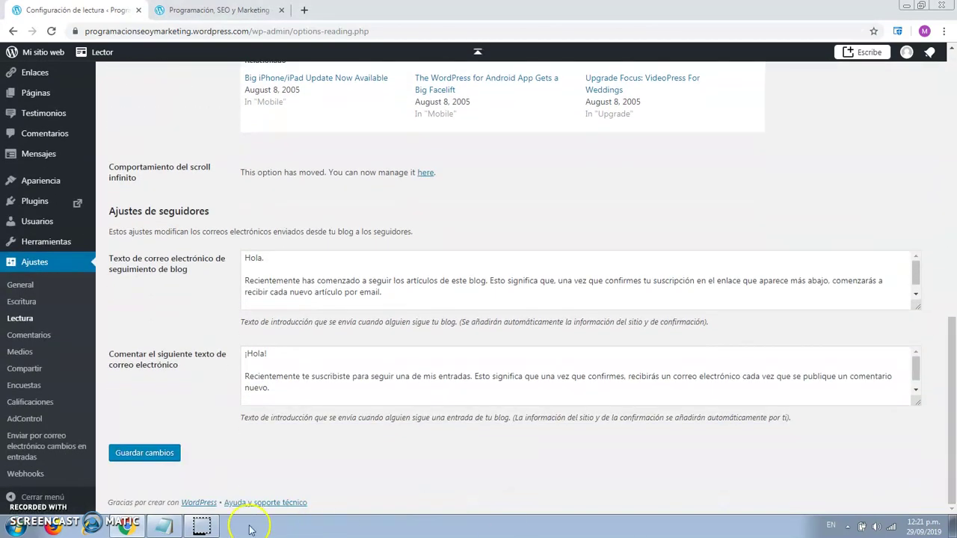
{"action": "left_click", "coordinate": [139, 453]}
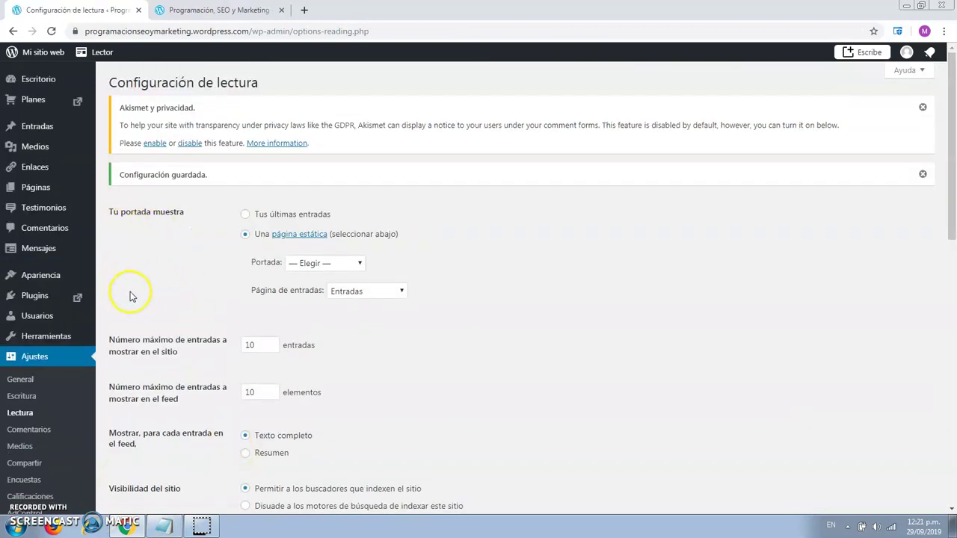
{"action": "mouse_move", "coordinate": [63, 280]}
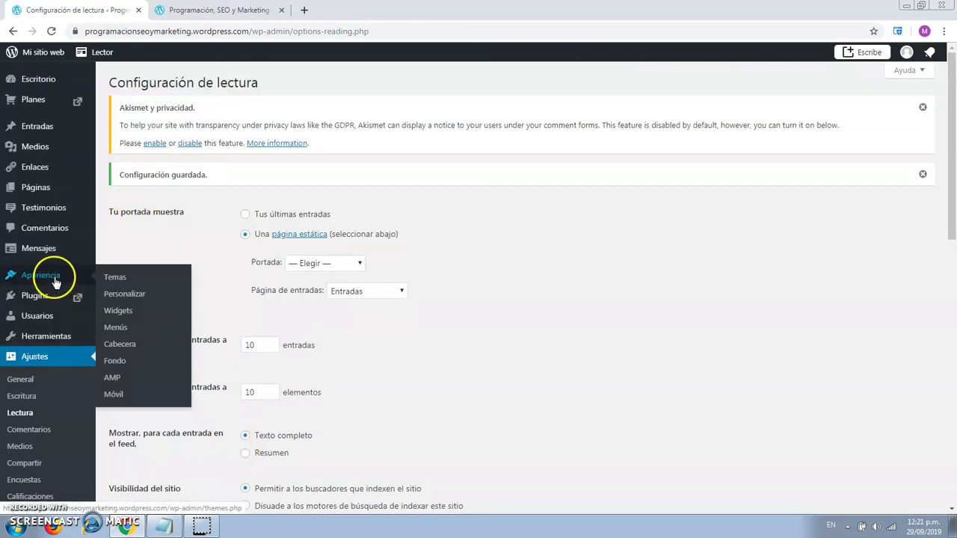
Step: Add the Entradas page as the seventh Primary menu item and save the menu
{"action": "left_click", "coordinate": [129, 329]}
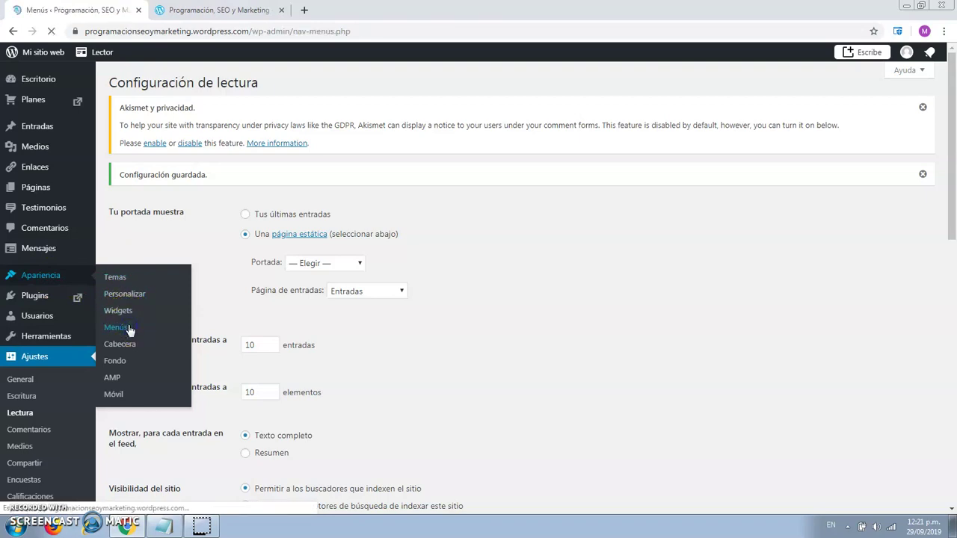
{"action": "scroll", "coordinate": [237, 299], "scroll_direction": "down", "scroll_amount": 1}
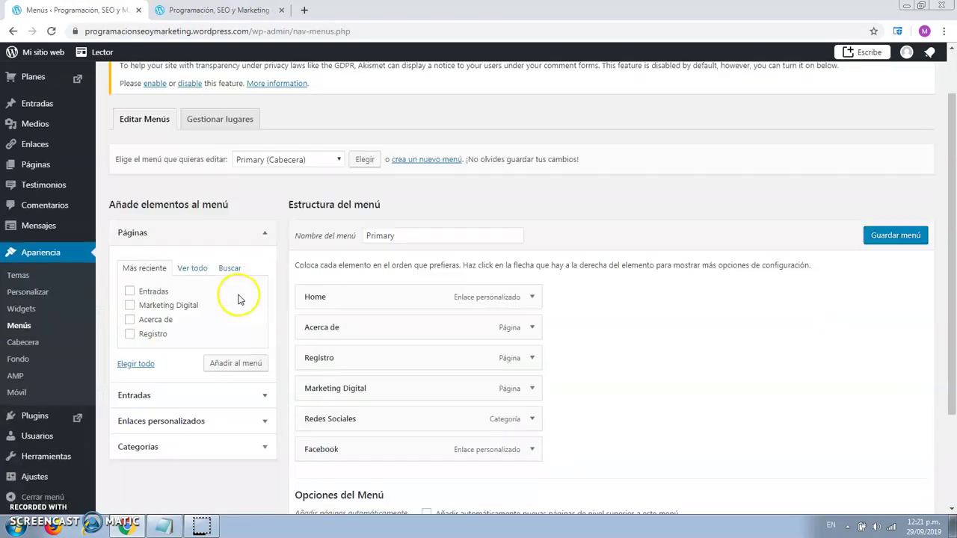
{"action": "left_click", "coordinate": [130, 291]}
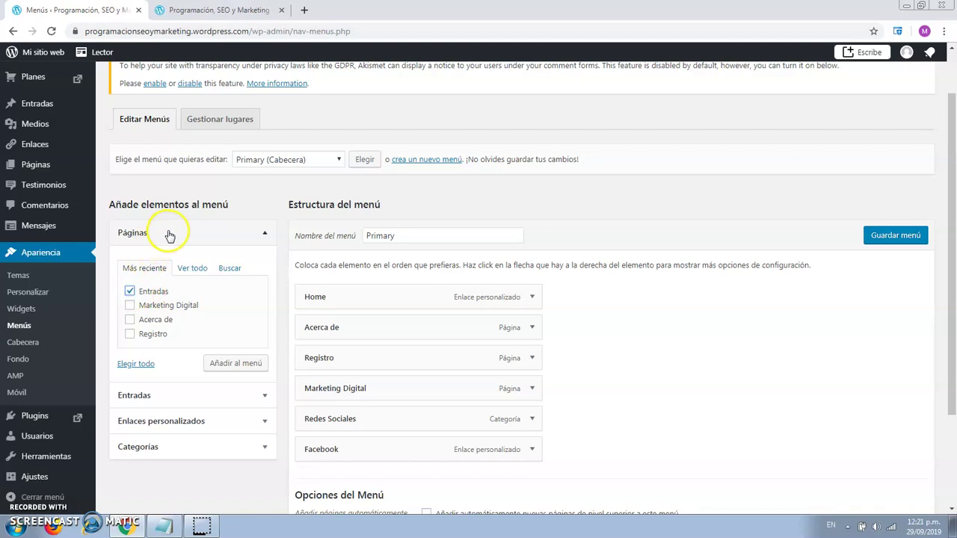
{"action": "left_click", "coordinate": [244, 366]}
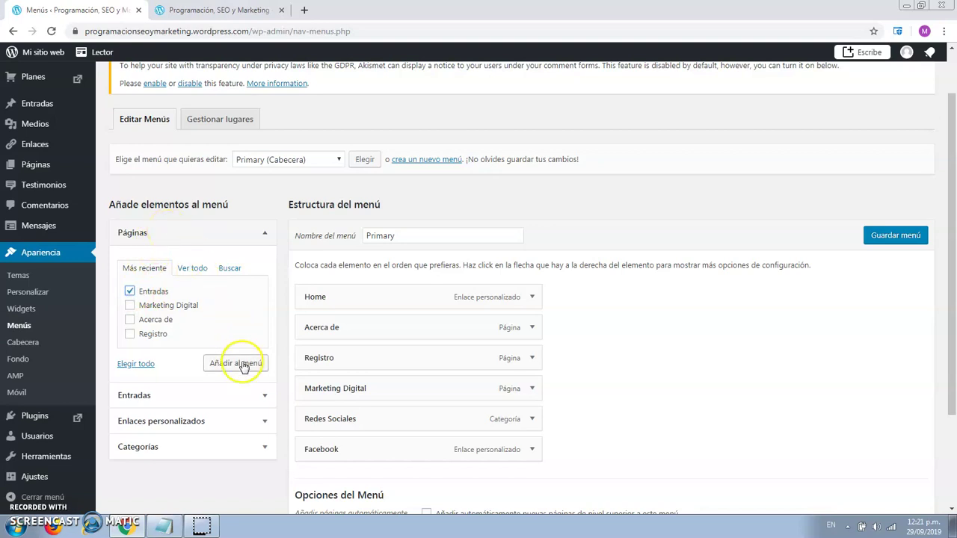
{"action": "left_click", "coordinate": [247, 362]}
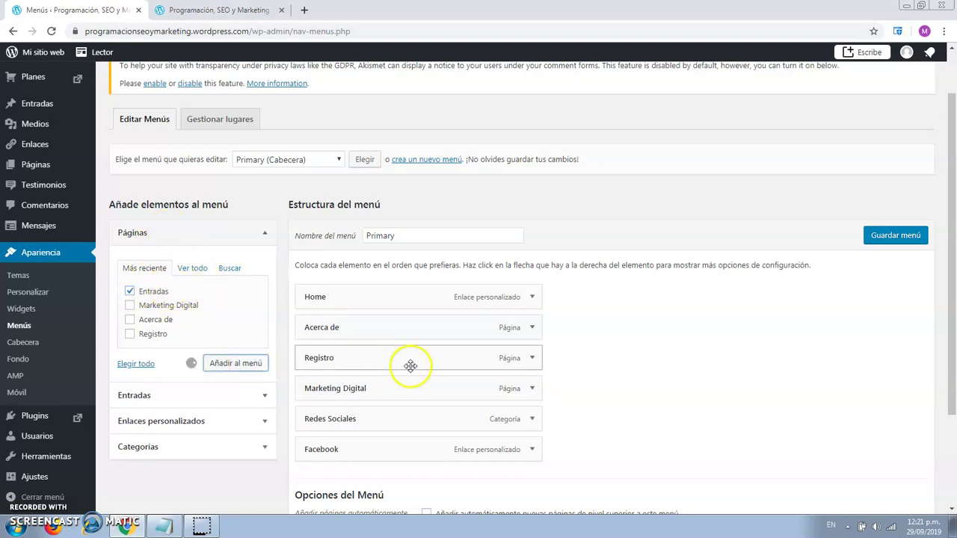
{"action": "left_click", "coordinate": [907, 180]}
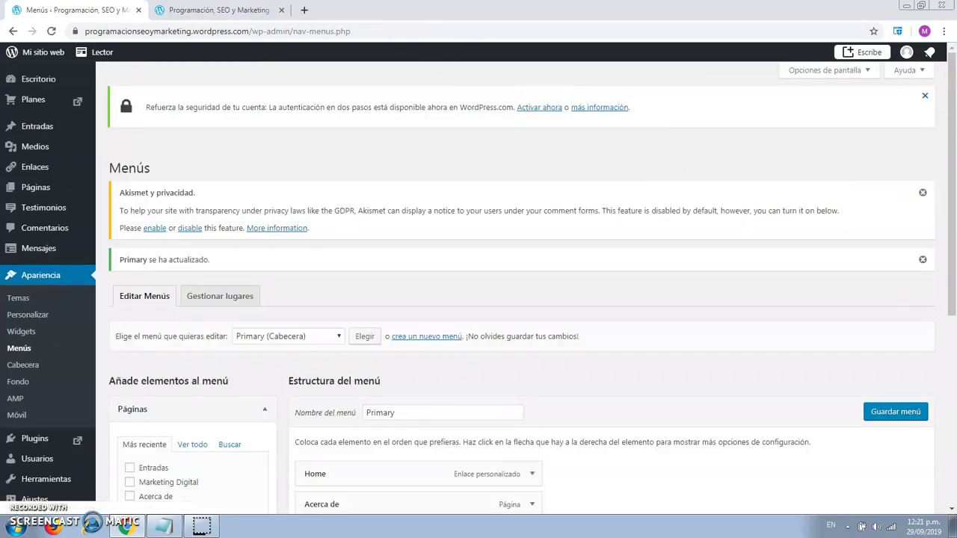
{"action": "left_click", "coordinate": [214, 9]}
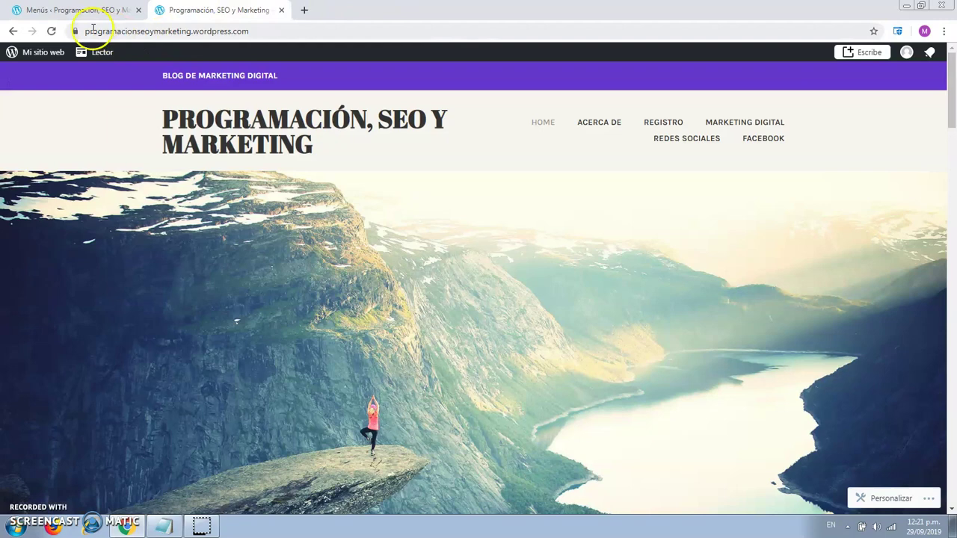
Step: Reload the live blog and open the new ENTRADAS header link showing the posts
{"action": "left_click", "coordinate": [51, 32]}
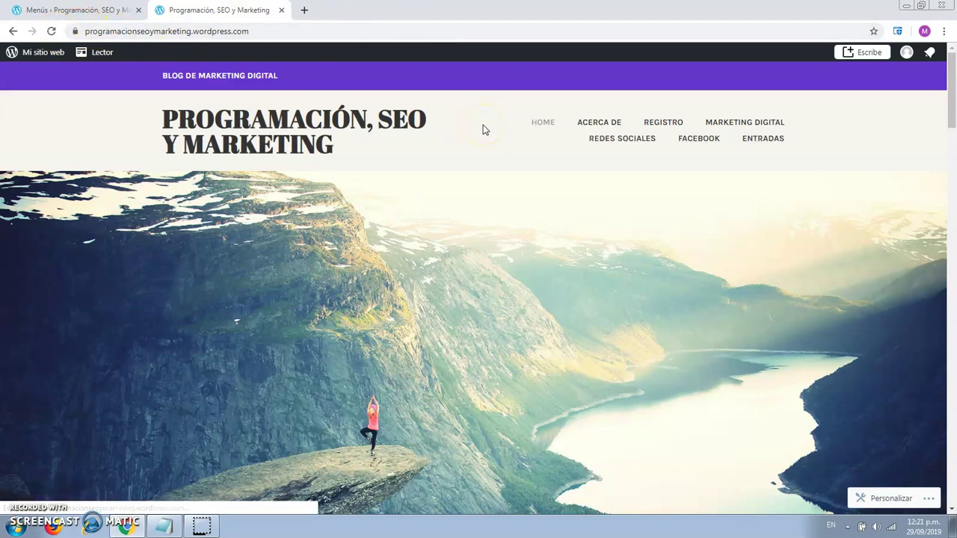
{"action": "scroll", "coordinate": [483, 129], "scroll_direction": "down", "scroll_amount": 3}
{"action": "scroll", "coordinate": [483, 129], "scroll_direction": "down", "scroll_amount": 15}
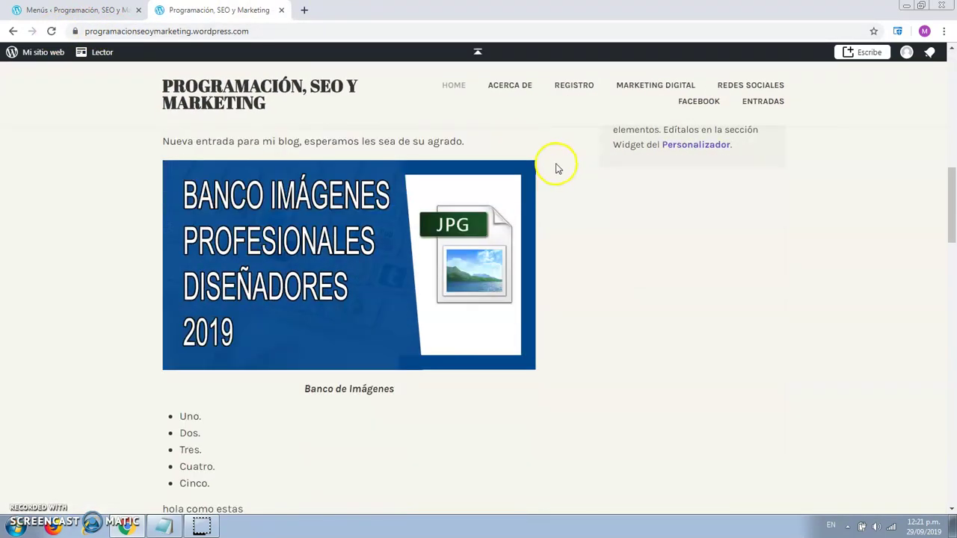
{"action": "scroll", "coordinate": [557, 169], "scroll_direction": "down", "scroll_amount": 4}
{"action": "scroll", "coordinate": [557, 169], "scroll_direction": "up", "scroll_amount": 10}
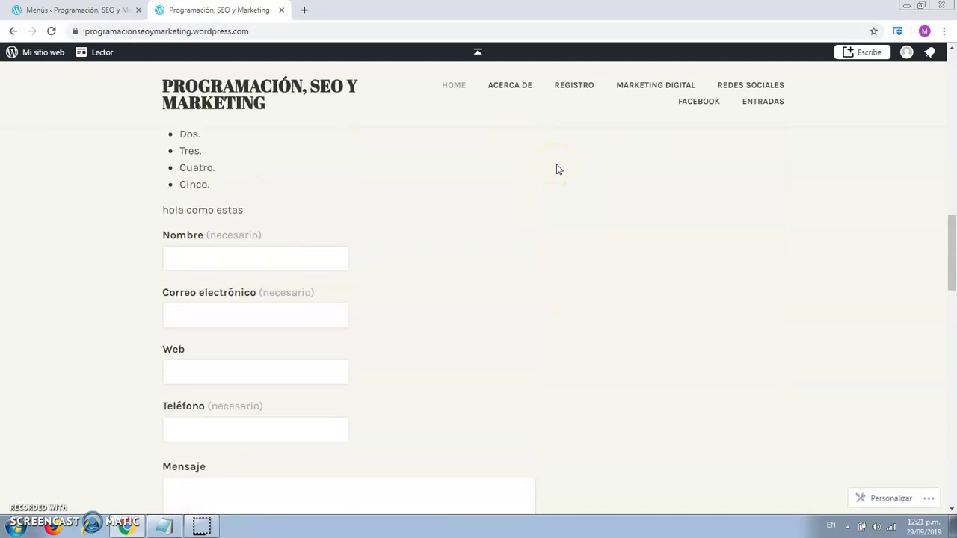
{"action": "scroll", "coordinate": [556, 166], "scroll_direction": "up", "scroll_amount": 10}
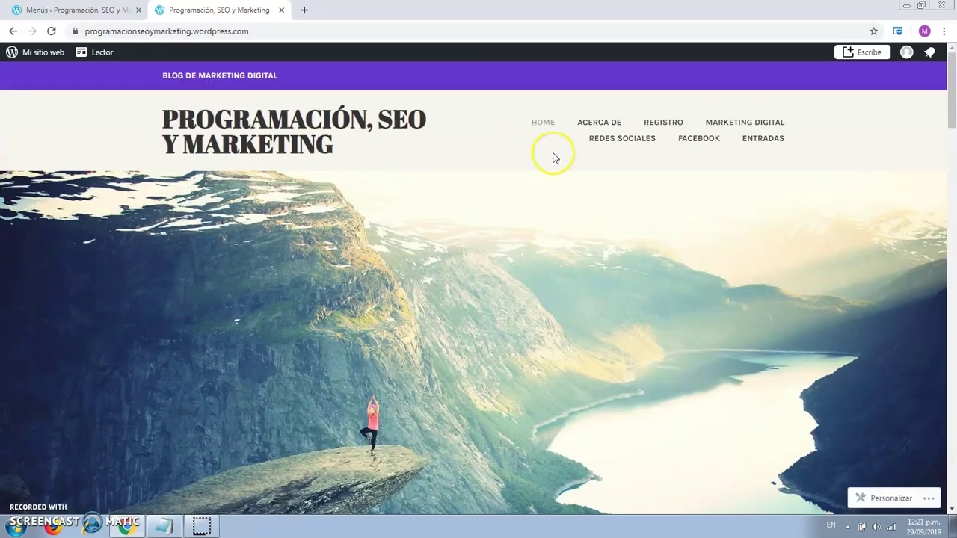
{"action": "left_click", "coordinate": [774, 138]}
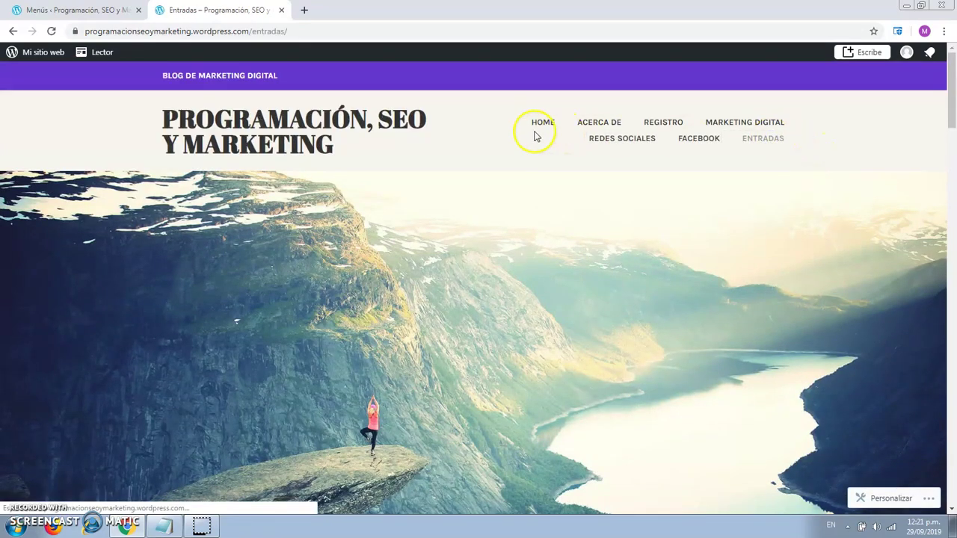
{"action": "scroll", "coordinate": [535, 164], "scroll_direction": "down", "scroll_amount": 3}
{"action": "scroll", "coordinate": [537, 140], "scroll_direction": "down", "scroll_amount": 15}
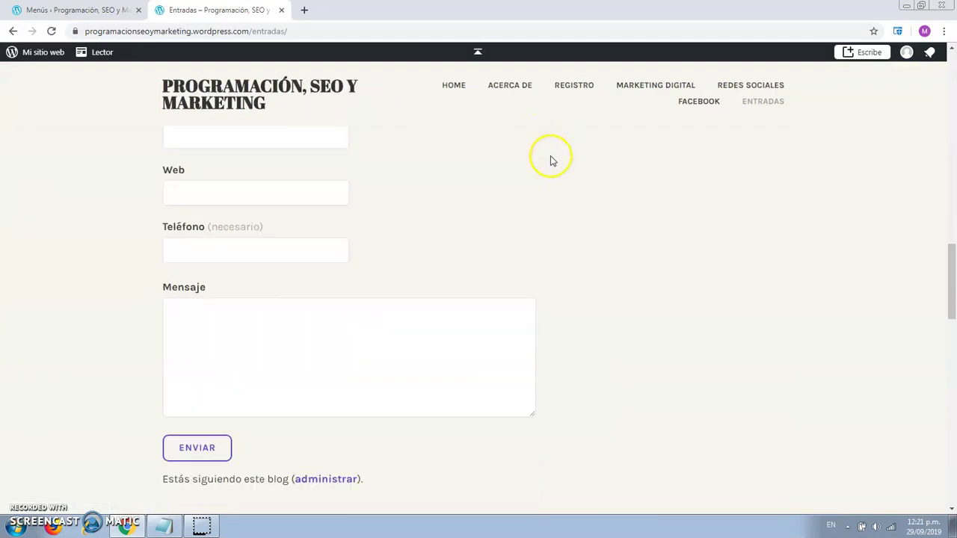
{"action": "scroll", "coordinate": [552, 159], "scroll_direction": "down", "scroll_amount": 10}
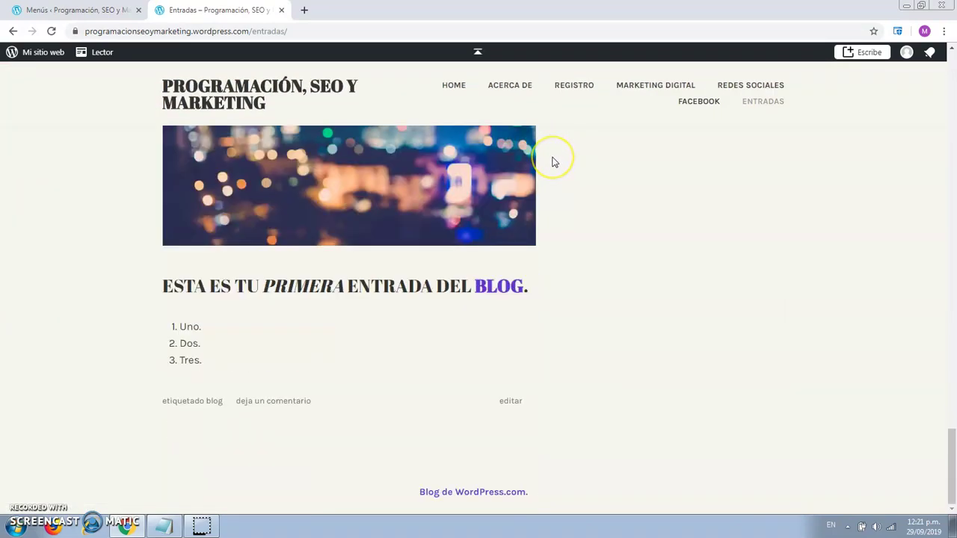
{"action": "scroll", "coordinate": [553, 160], "scroll_direction": "up", "scroll_amount": 20}
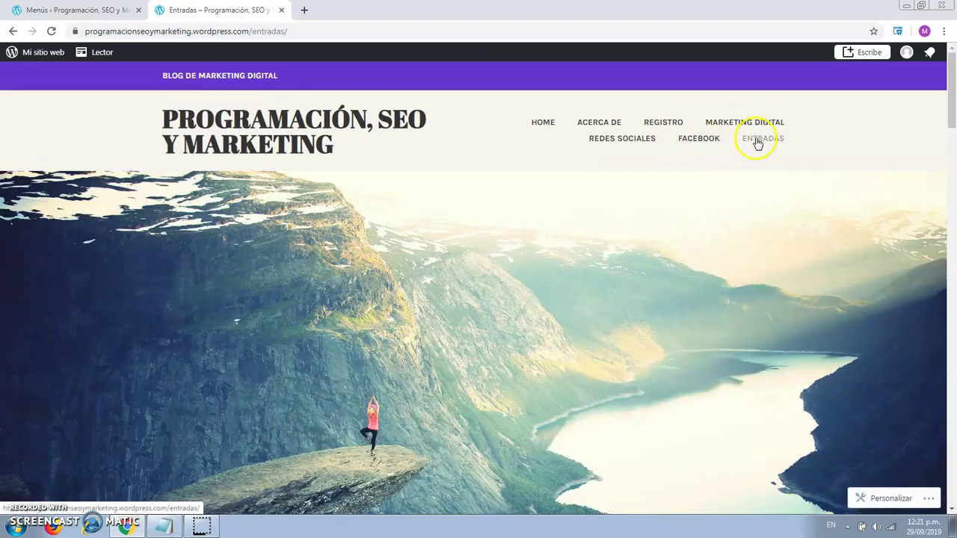
Step: Go back to the blog's HOME page, then return to the Menús editor
{"action": "left_click", "coordinate": [550, 124]}
{"action": "scroll", "coordinate": [568, 203], "scroll_direction": "down", "scroll_amount": 10}
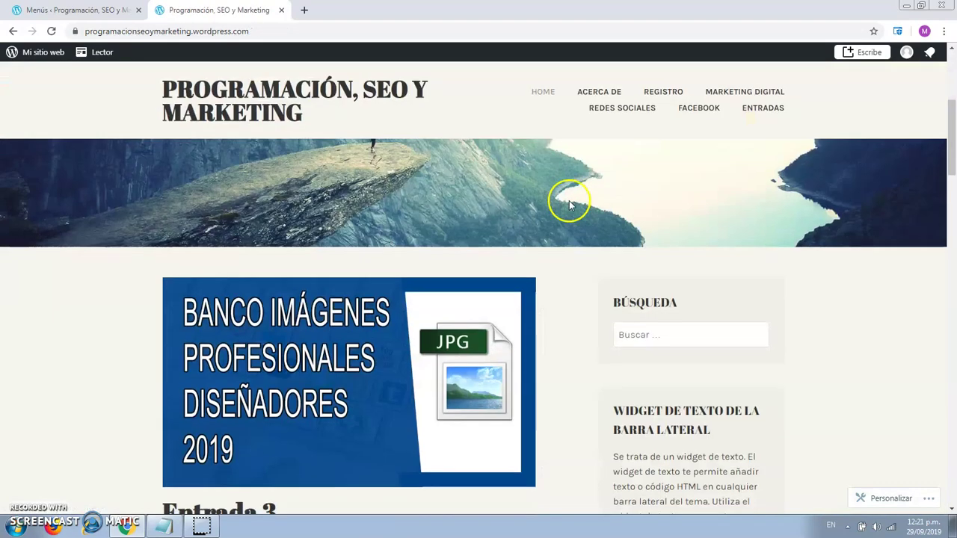
{"action": "scroll", "coordinate": [571, 208], "scroll_direction": "up", "scroll_amount": 10}
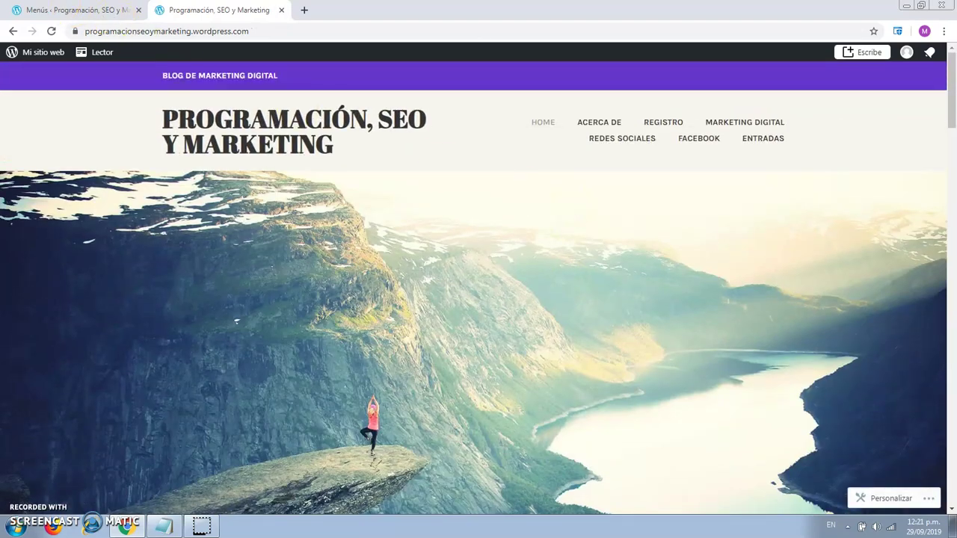
{"action": "left_click", "coordinate": [105, 11]}
{"action": "scroll", "coordinate": [47, 391], "scroll_direction": "down", "scroll_amount": 2}
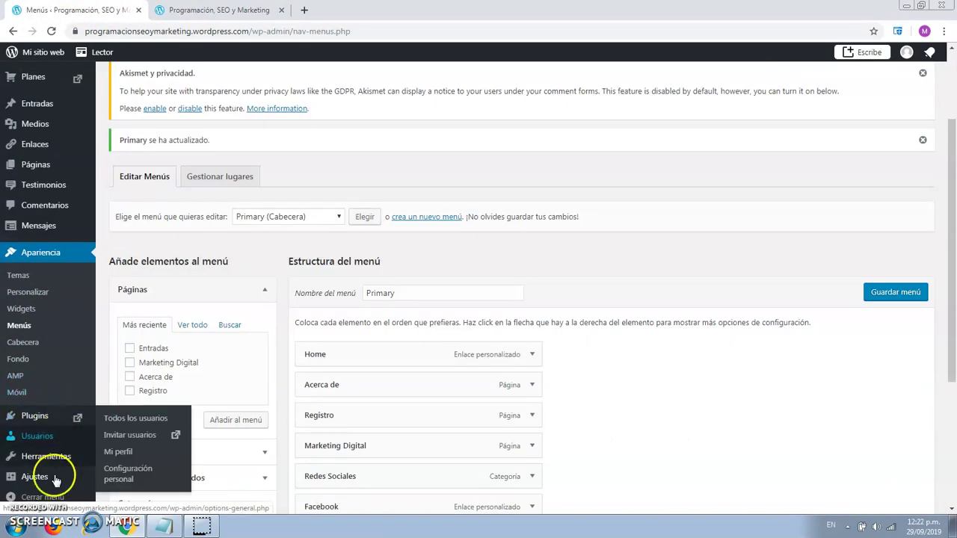
Step: Set the Portada static front page to 'Acerca de' in Lectura settings and save
{"action": "mouse_move", "coordinate": [34, 476]}
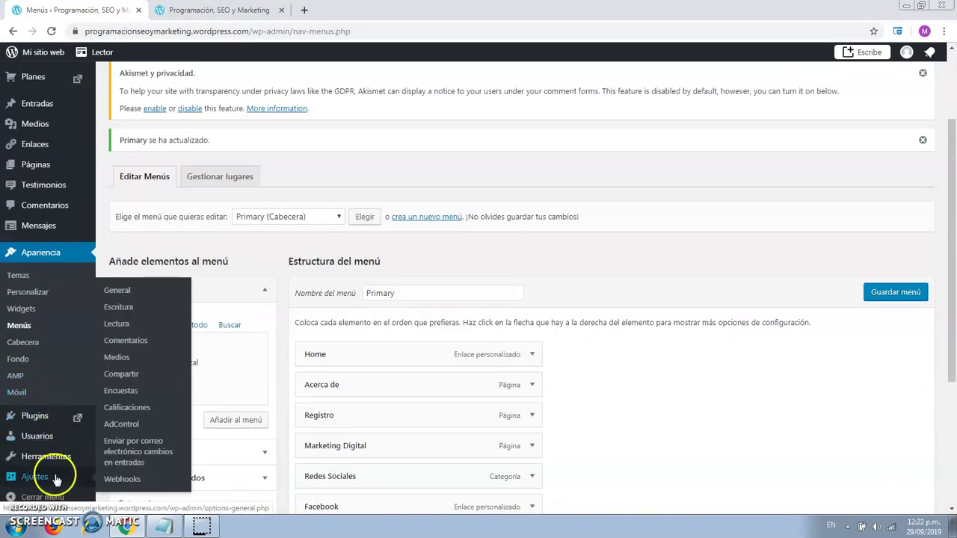
{"action": "left_click", "coordinate": [124, 323]}
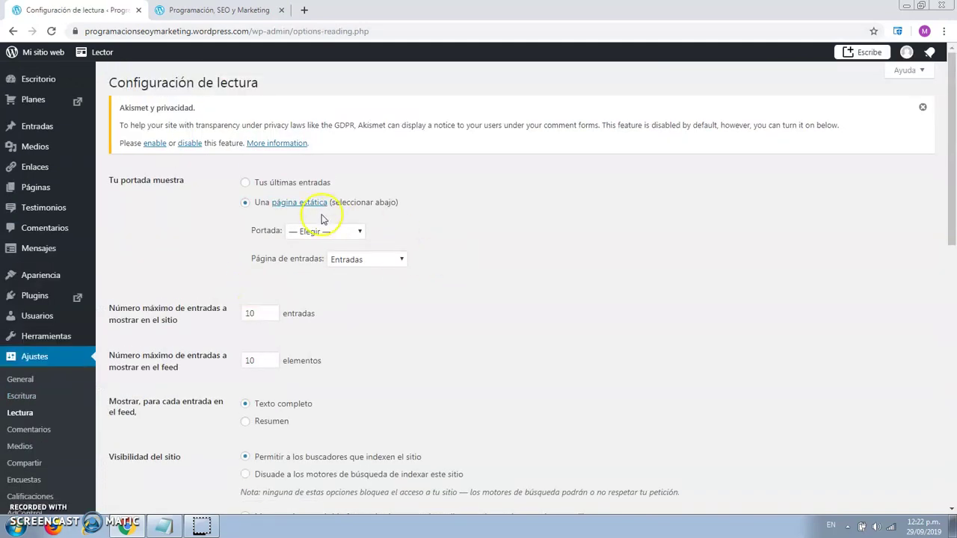
{"action": "left_click", "coordinate": [319, 232]}
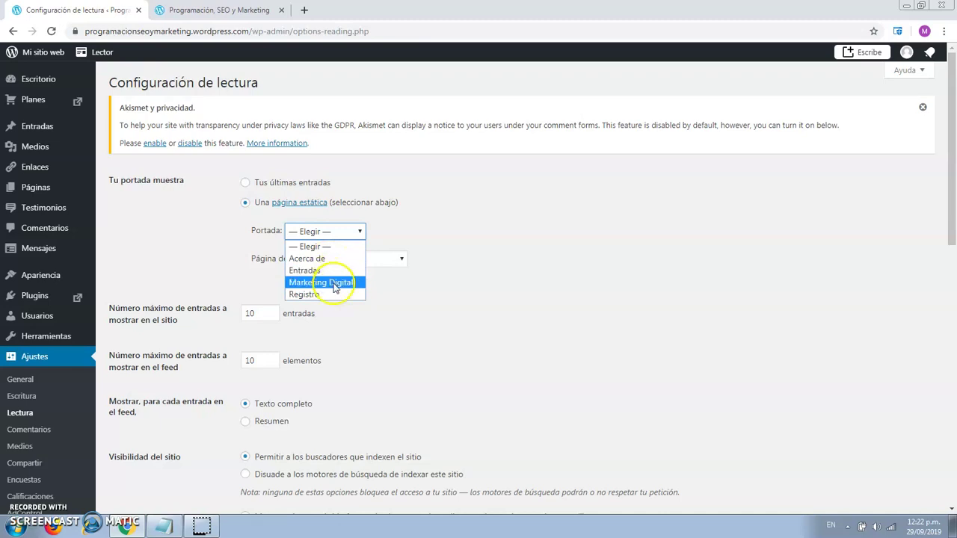
{"action": "left_click", "coordinate": [329, 258]}
{"action": "scroll", "coordinate": [509, 270], "scroll_direction": "down", "scroll_amount": 10}
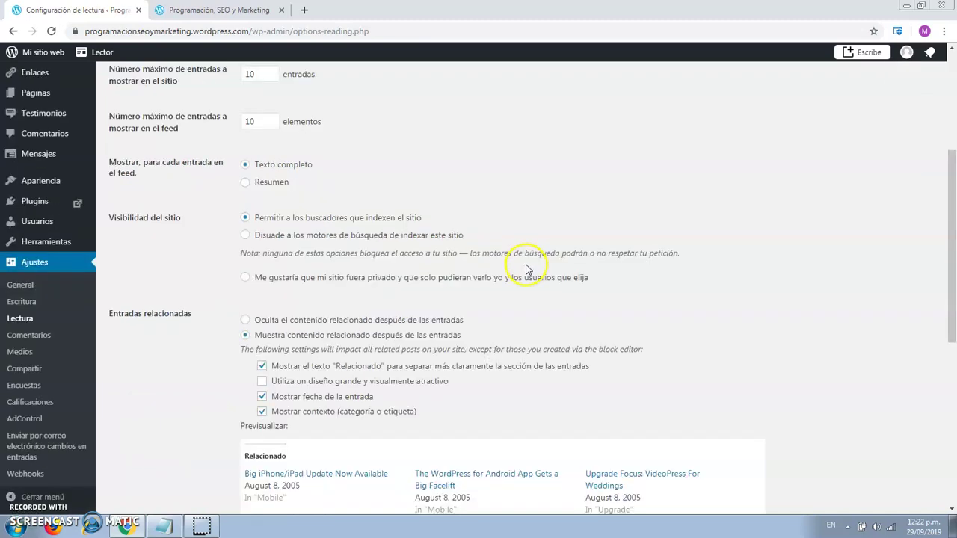
{"action": "left_click", "coordinate": [142, 450]}
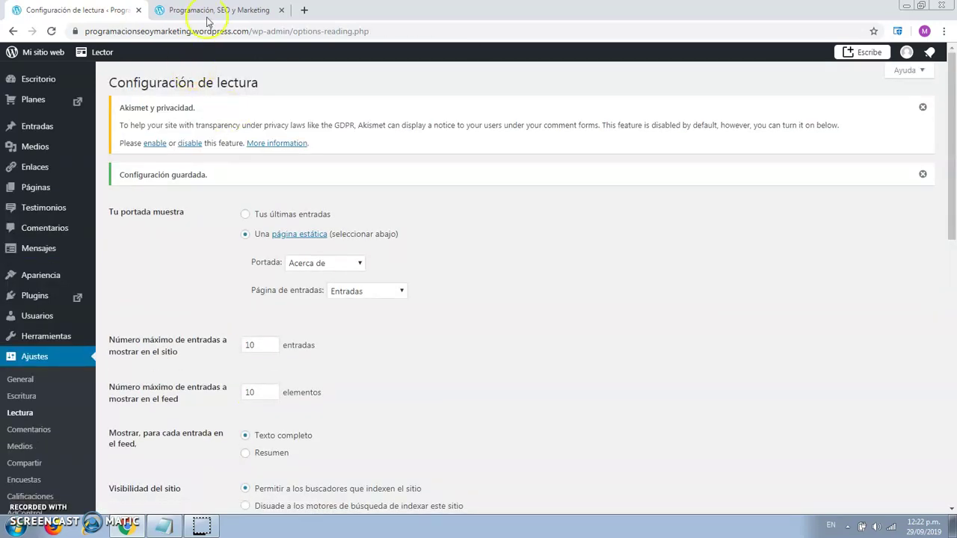
Step: Reload the live home page and scroll through the Acerca de content and recent posts
{"action": "left_click", "coordinate": [224, 10]}
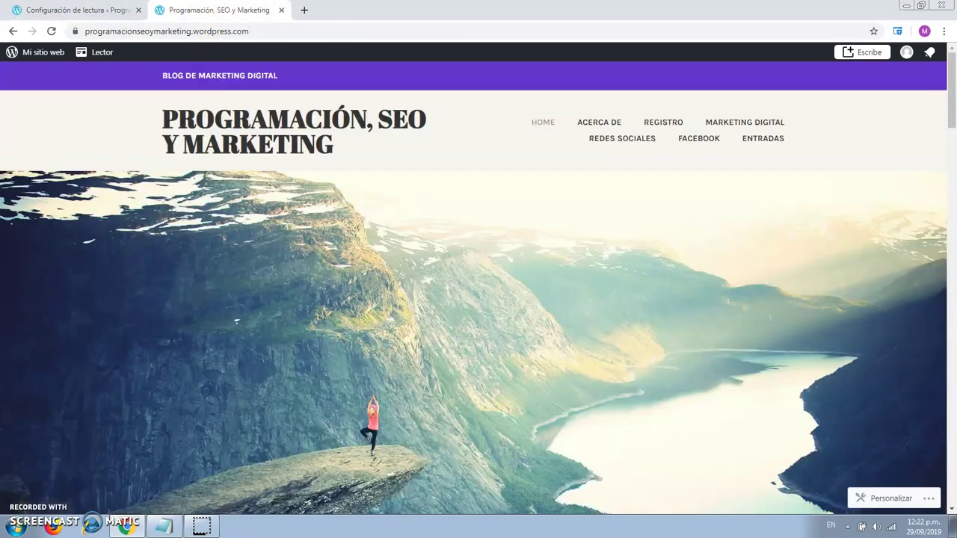
{"action": "left_click", "coordinate": [543, 122]}
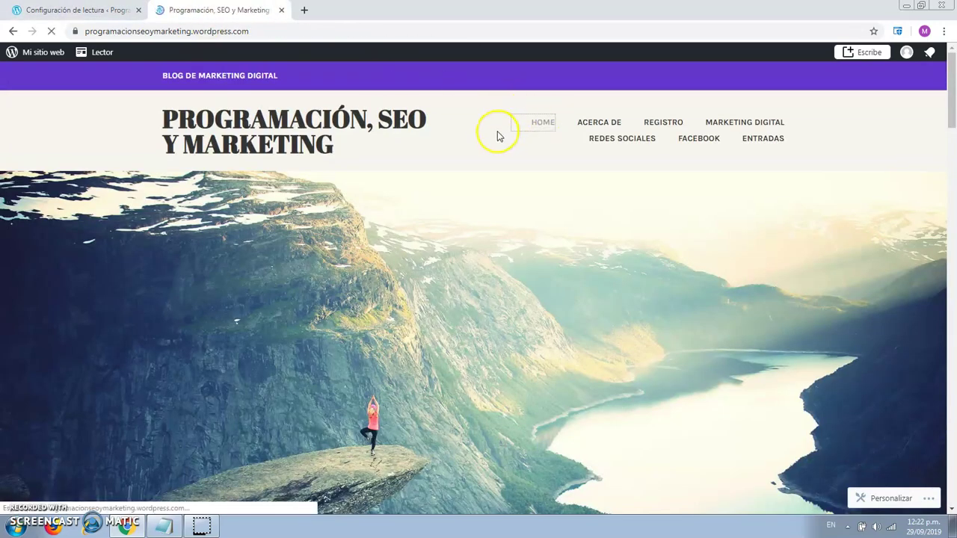
{"action": "scroll", "coordinate": [487, 131], "scroll_direction": "down", "scroll_amount": 8}
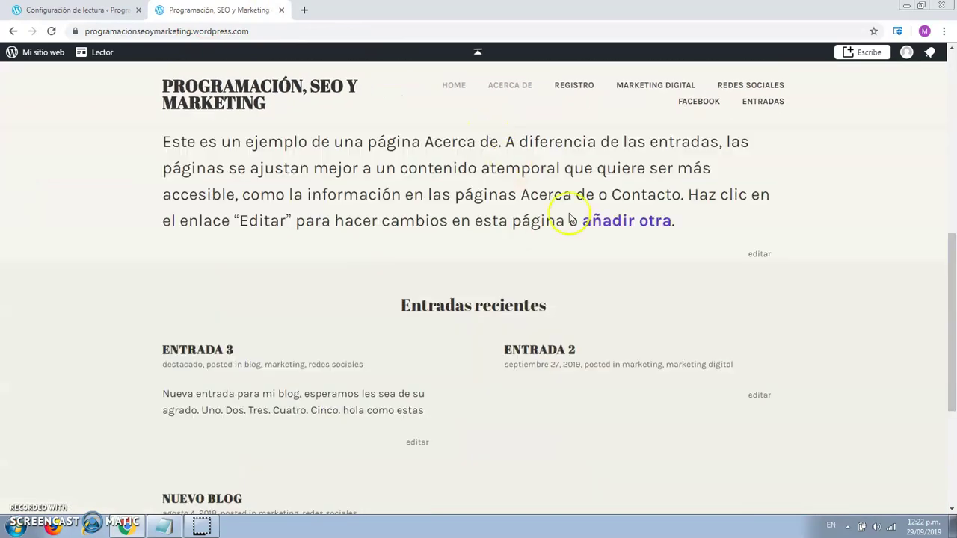
{"action": "scroll", "coordinate": [576, 221], "scroll_direction": "down", "scroll_amount": 4}
{"action": "scroll", "coordinate": [574, 221], "scroll_direction": "up", "scroll_amount": 12}
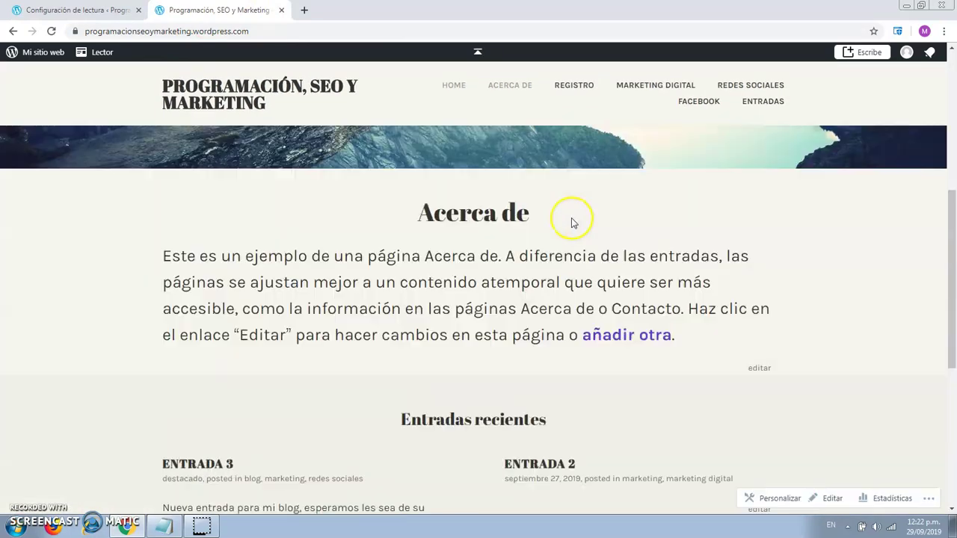